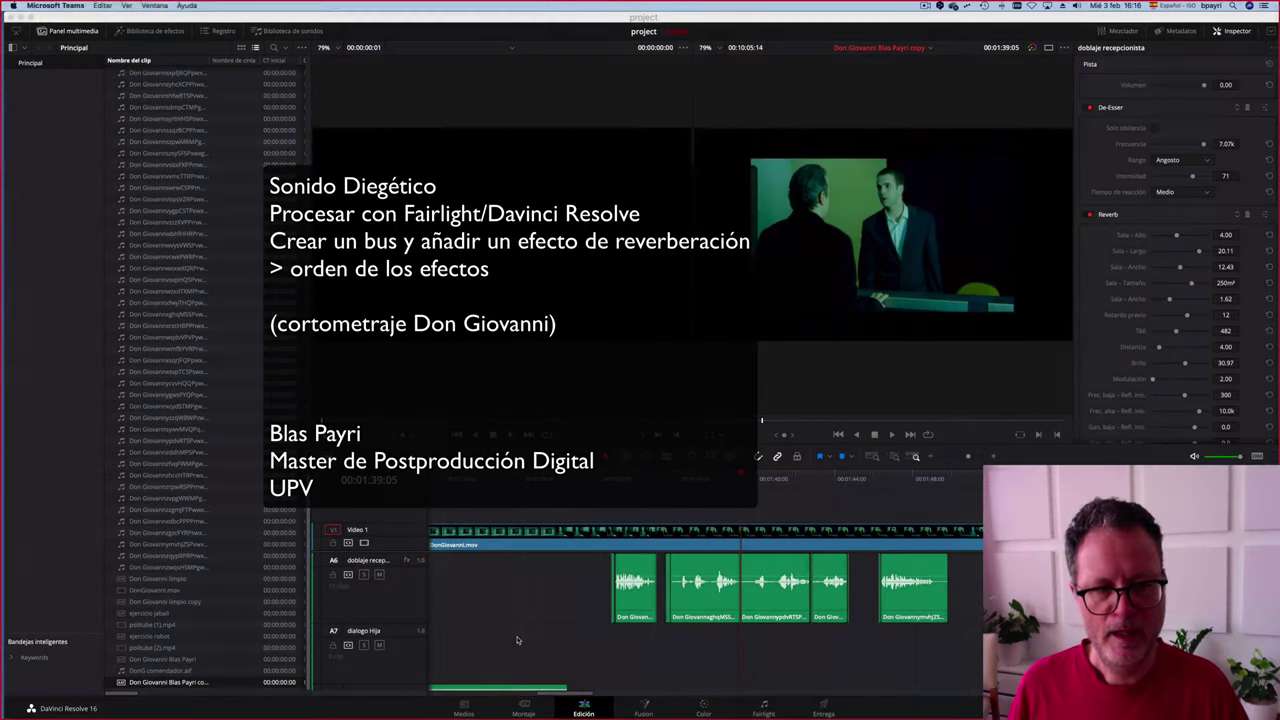
Step: Select the A6 'doblaje recepcionista' track to show its De-Esser and Reverb settings, then stop playback
click(518, 640)
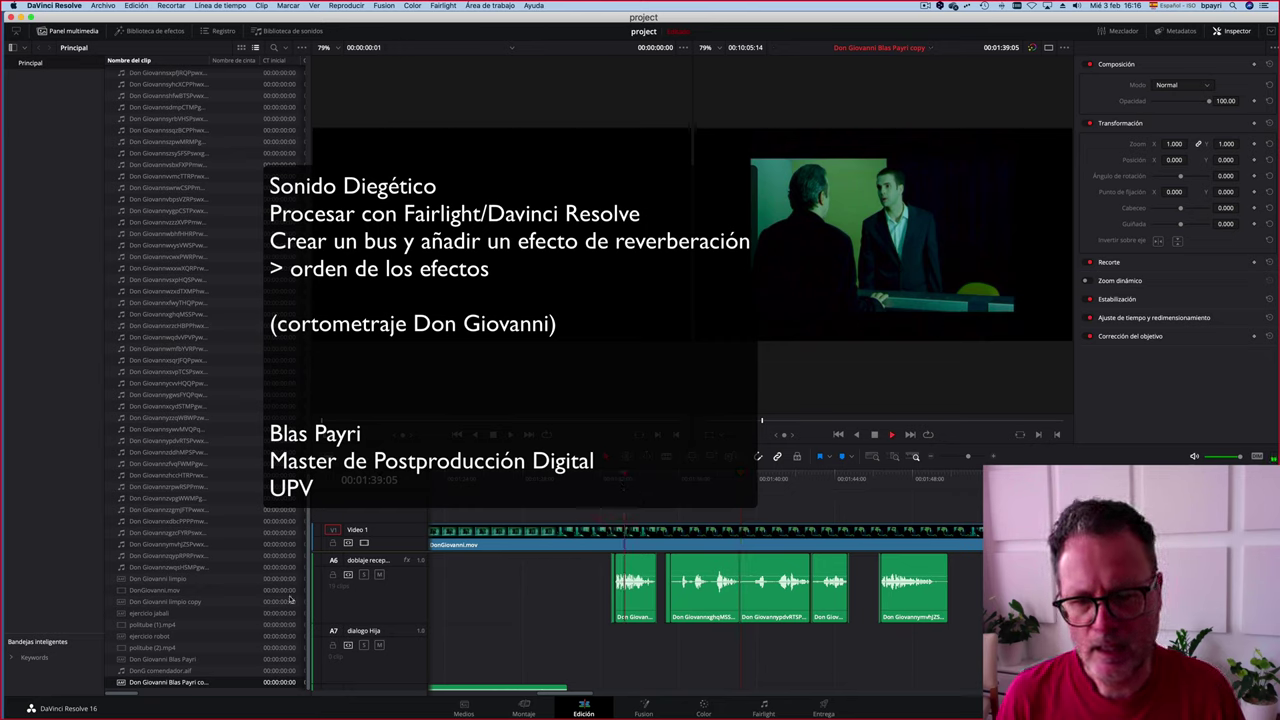
click(372, 611)
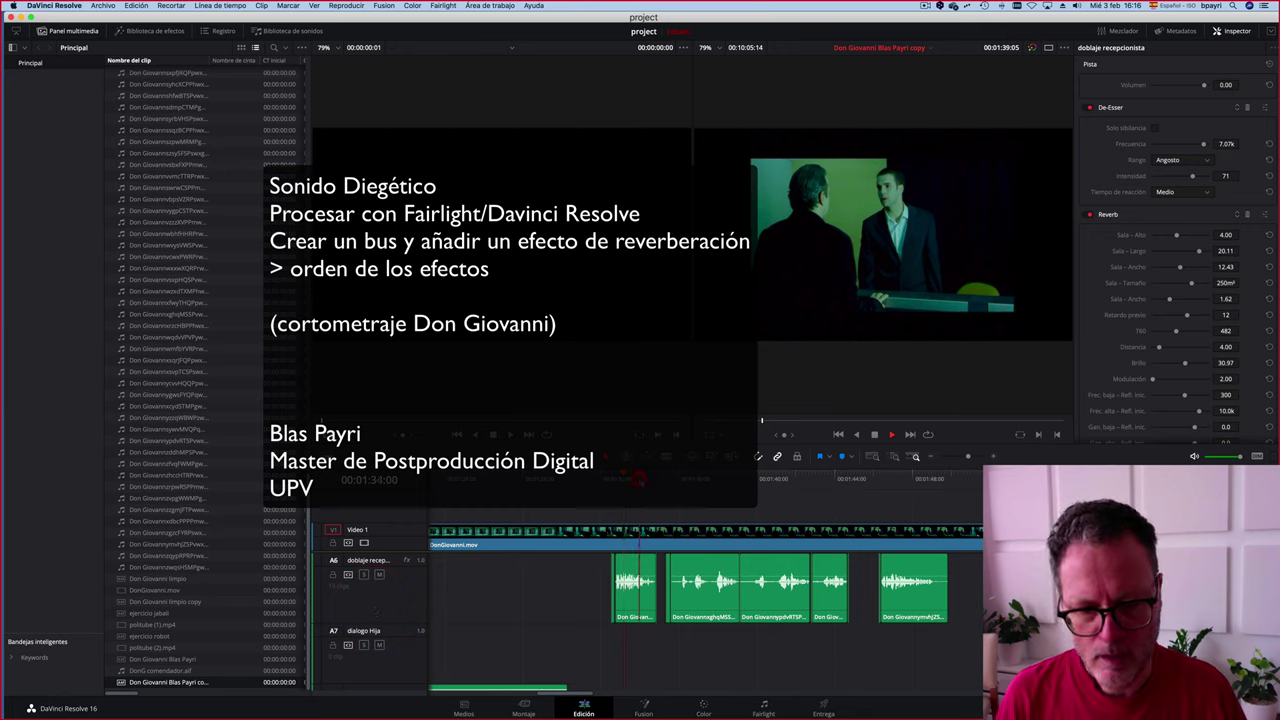
key(space)
Step: Replay the receptionist dialogue at higher volume, then hide the media pool to widen the timeline
click(628, 484)
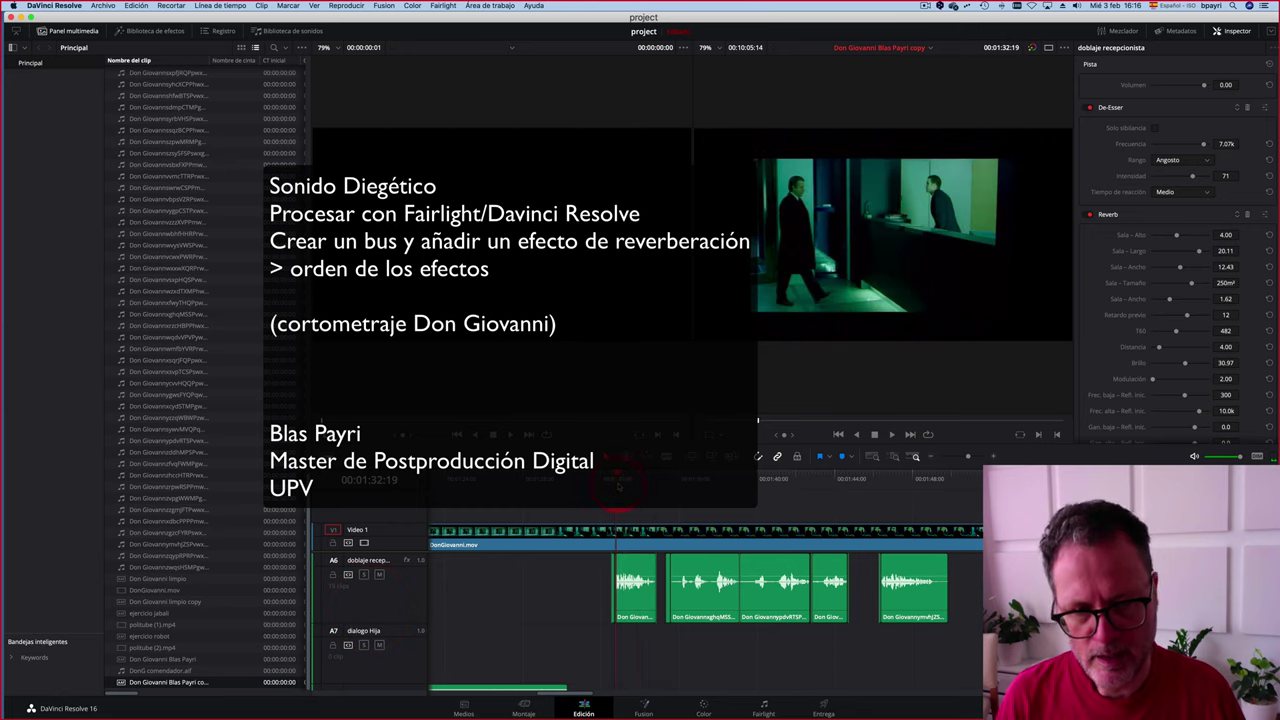
key(space)
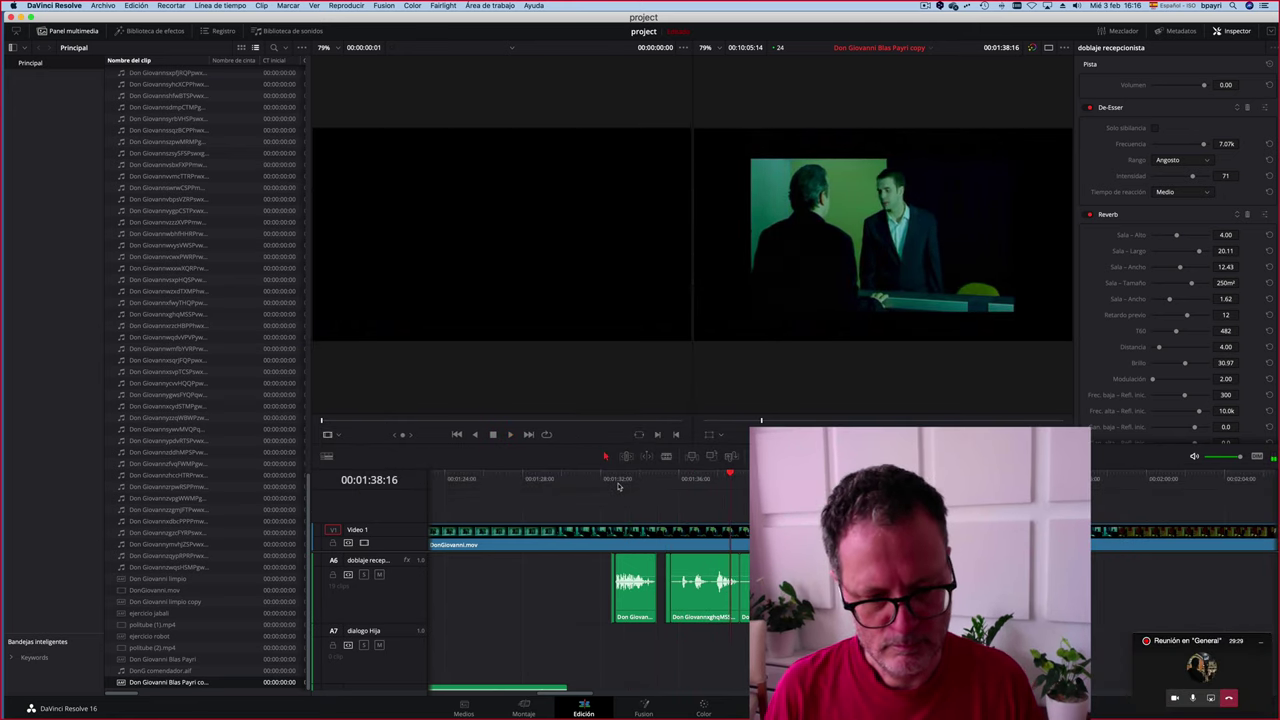
key(XF86AudioRaiseVolume)
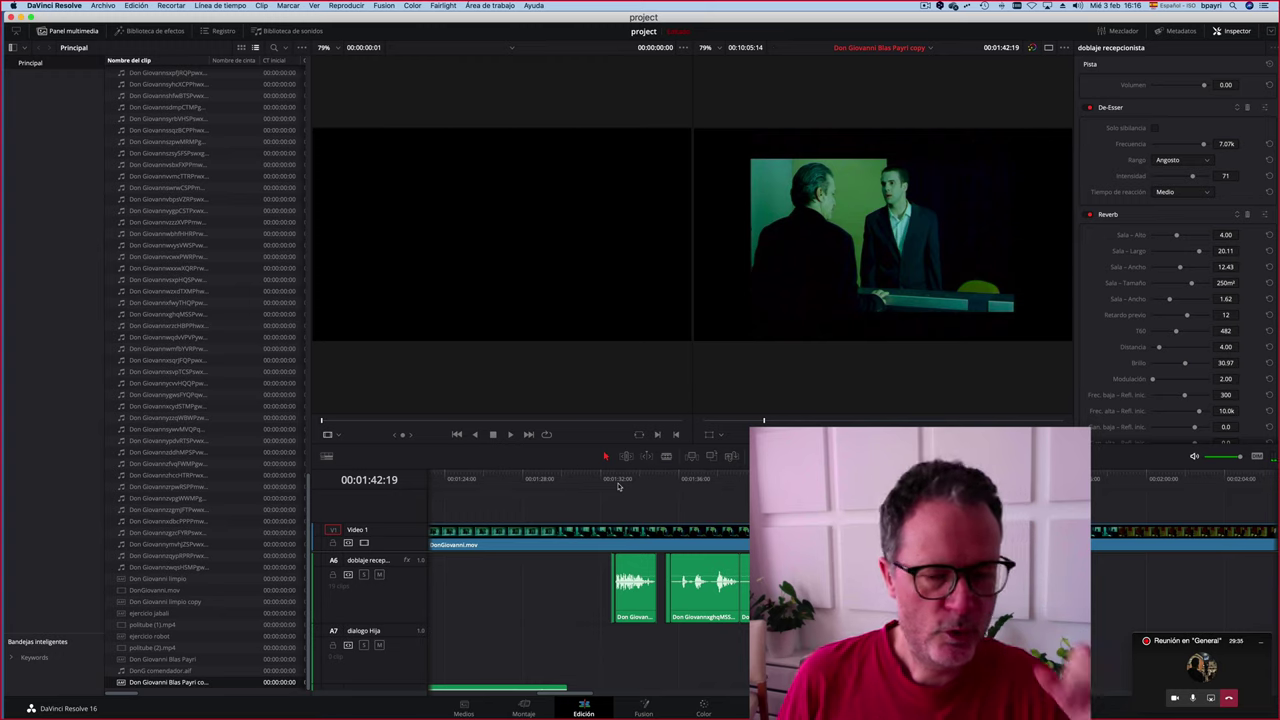
click(401, 597)
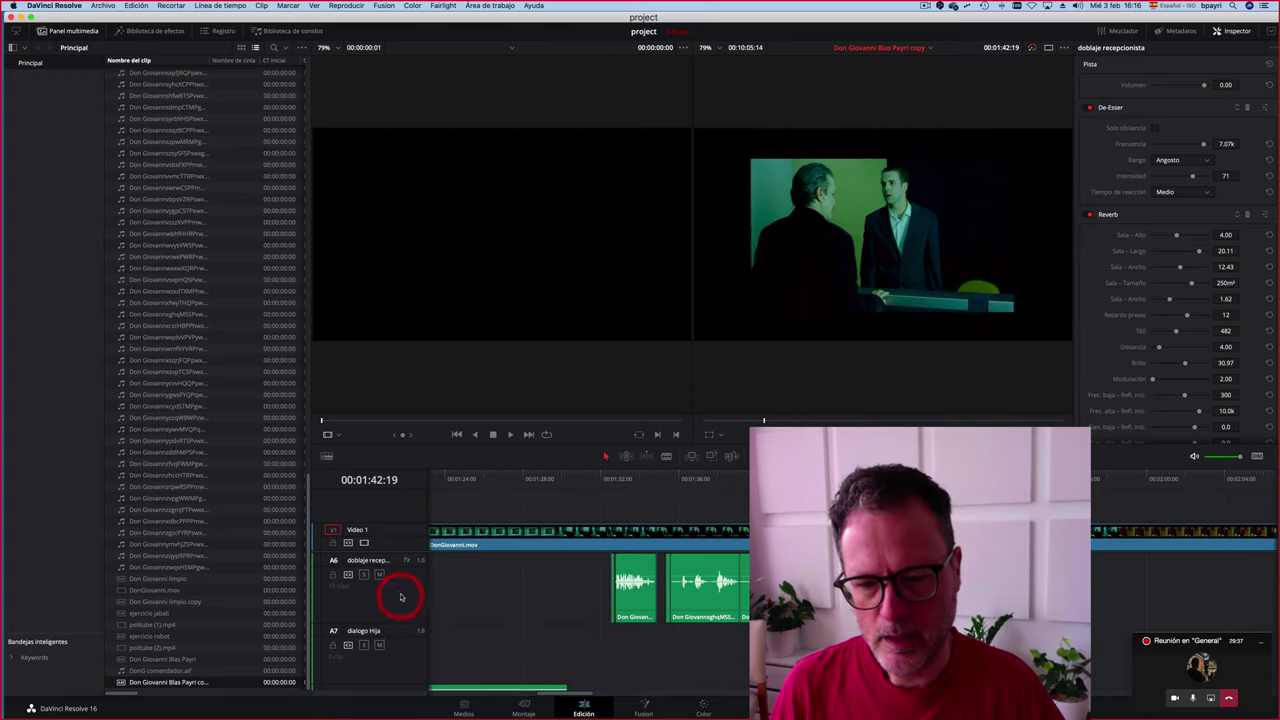
click(60, 30)
click(58, 593)
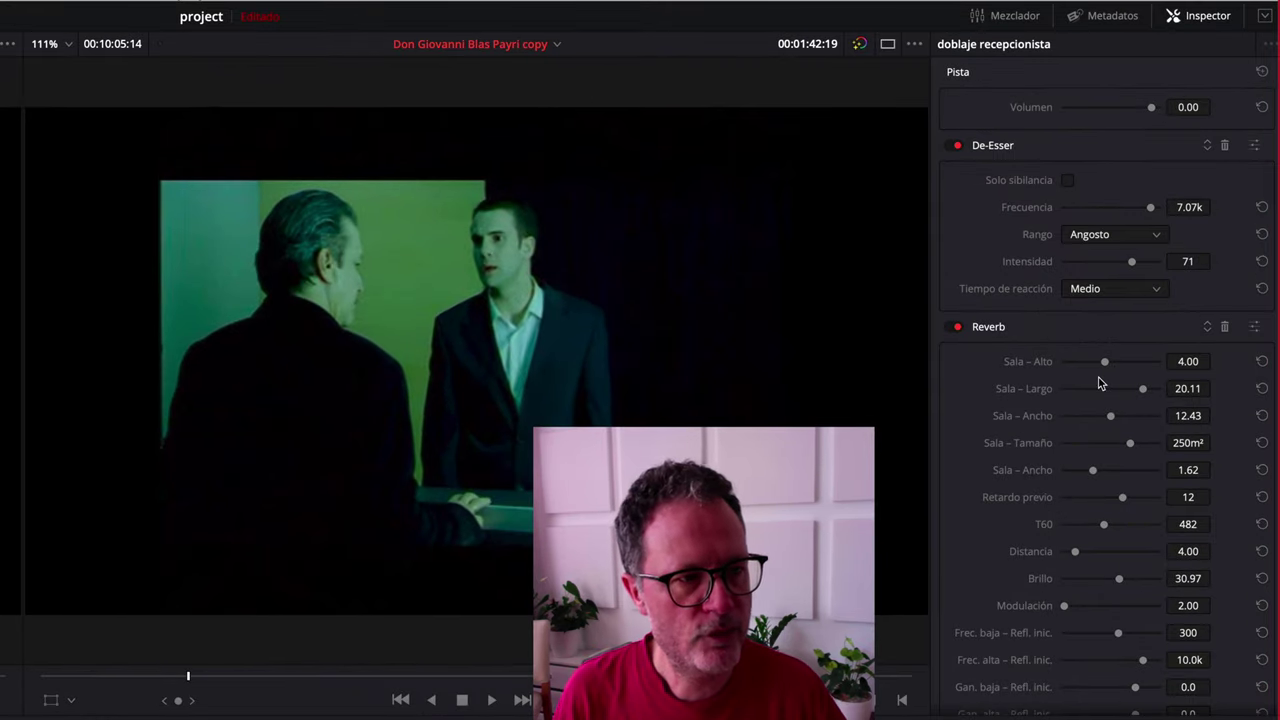
scroll(1100, 380, down, 1)
scroll(1098, 378, up, 1)
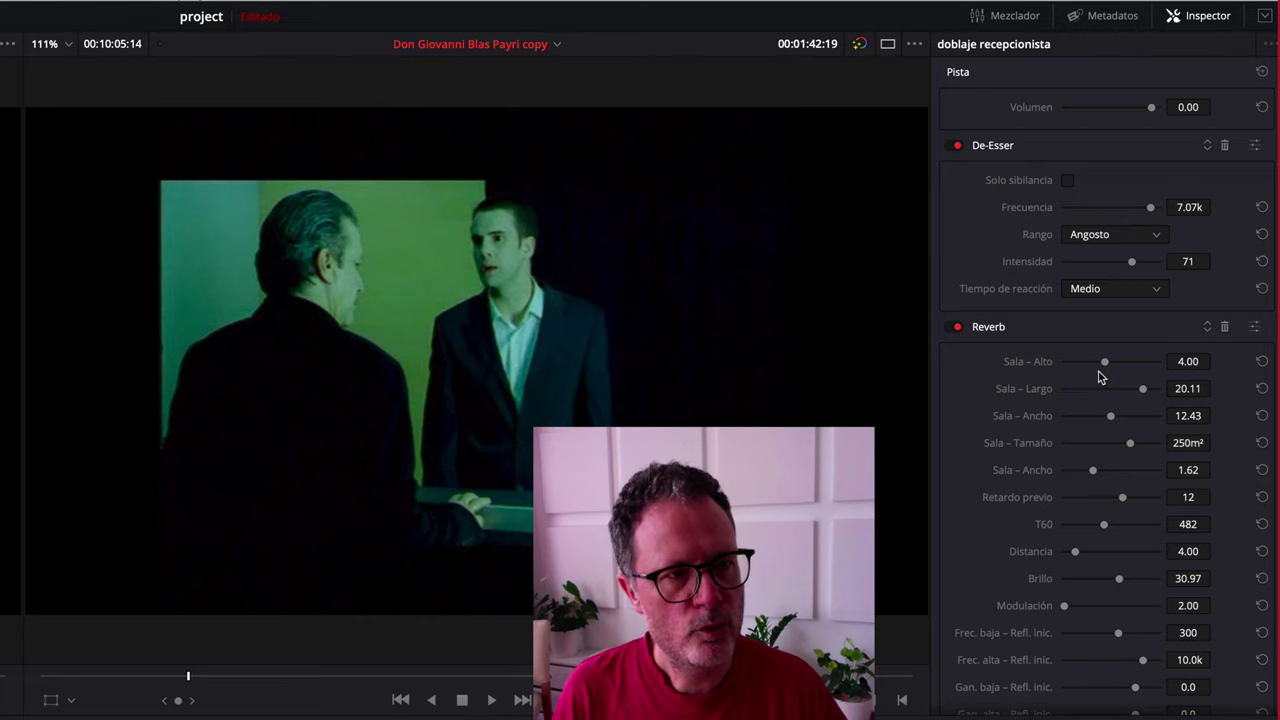
scroll(1032, 376, down, 5)
scroll(1030, 378, down, 10)
scroll(1030, 383, up, 1)
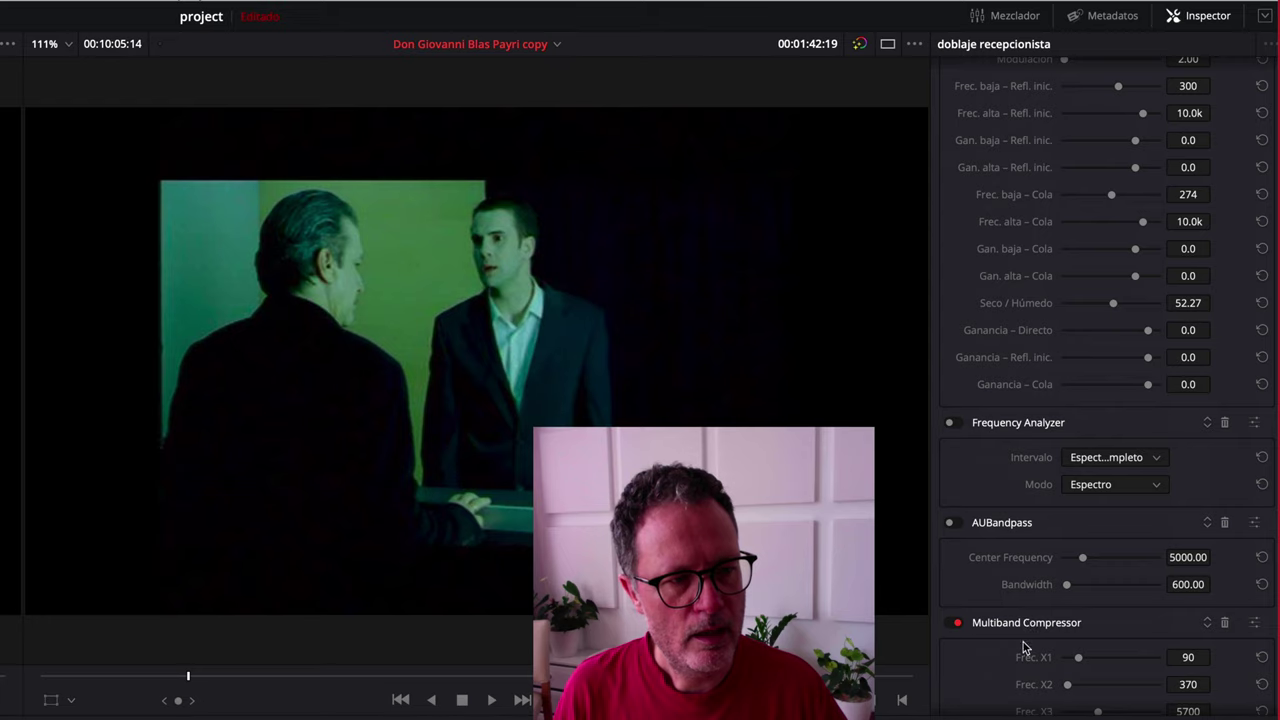
scroll(1024, 648, down, 2)
scroll(1024, 648, down, 2)
scroll(1024, 648, down, 1)
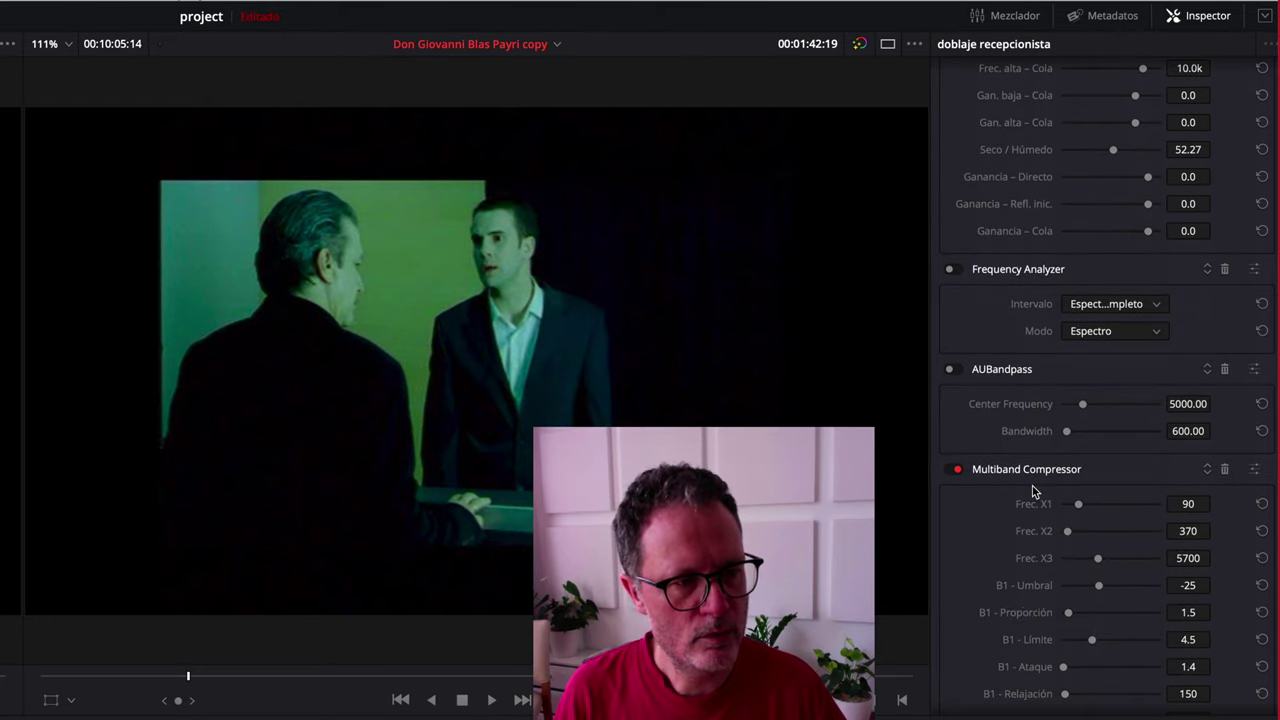
scroll(1033, 490, down, 6)
scroll(1033, 490, down, 3)
scroll(1033, 490, down, 10)
scroll(1033, 490, down, 7)
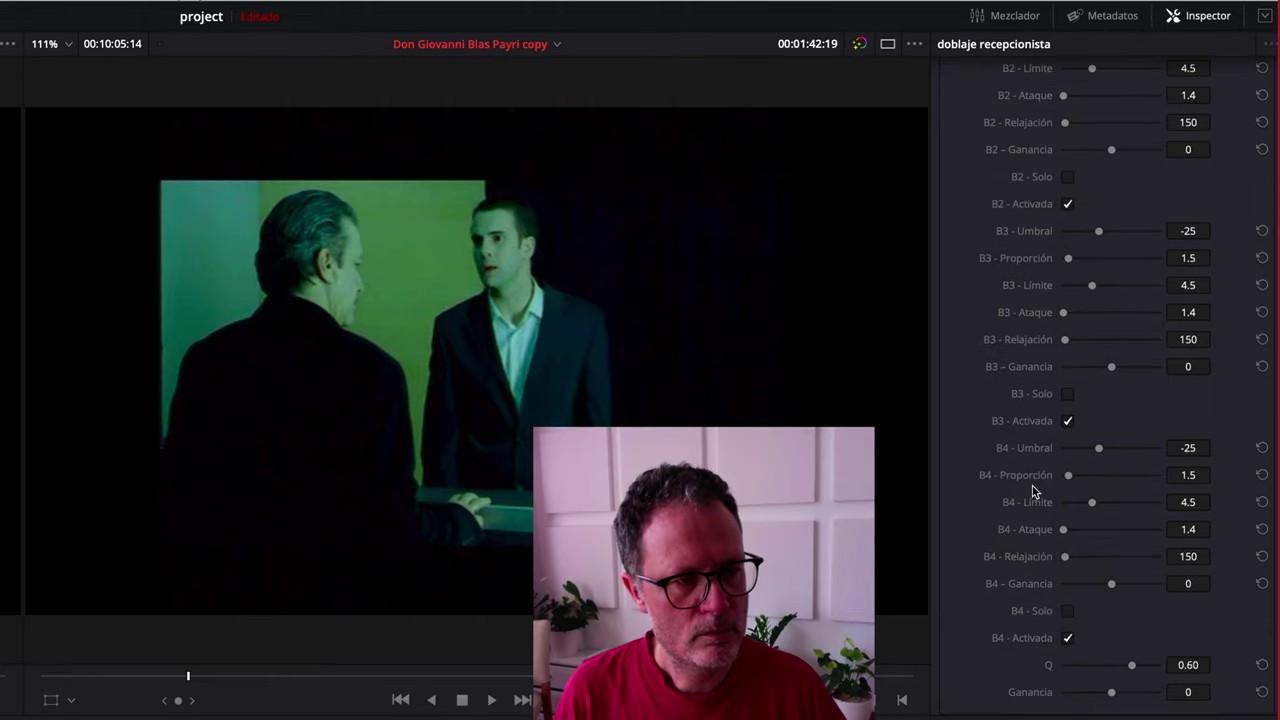
scroll(1033, 490, up, 15)
scroll(1033, 490, up, 13)
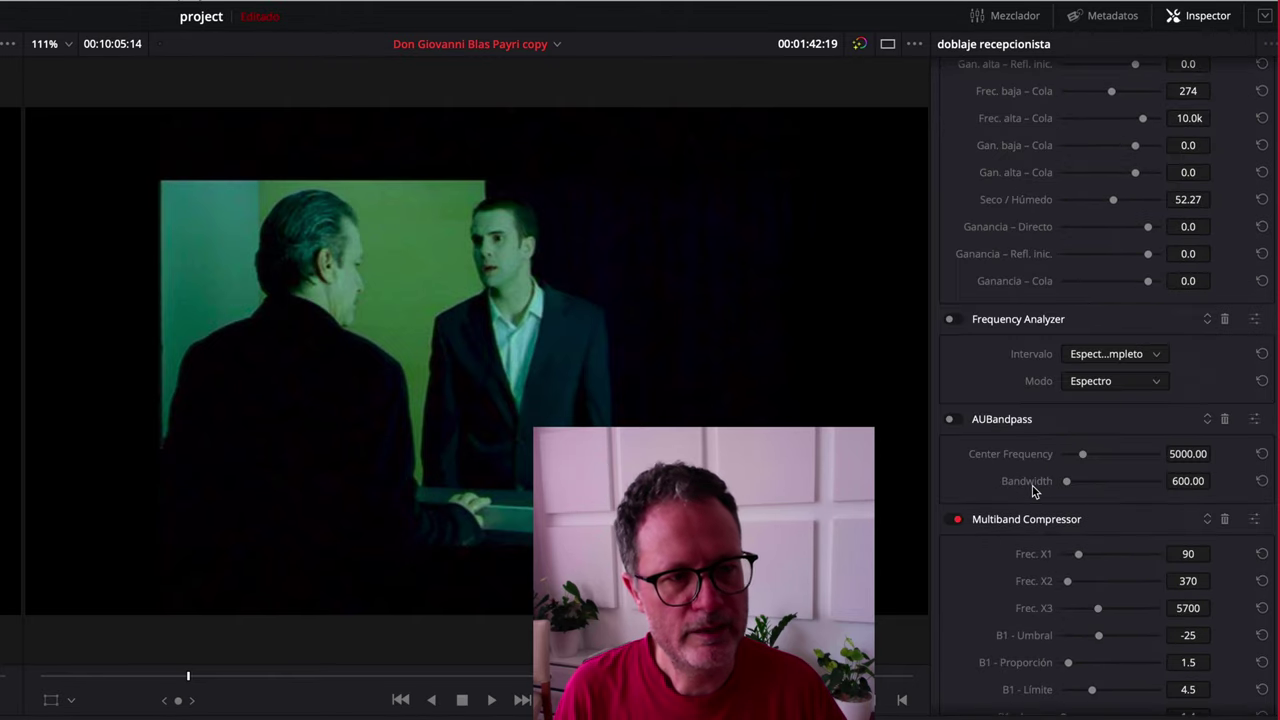
scroll(1035, 490, up, 13)
scroll(1035, 490, up, 8)
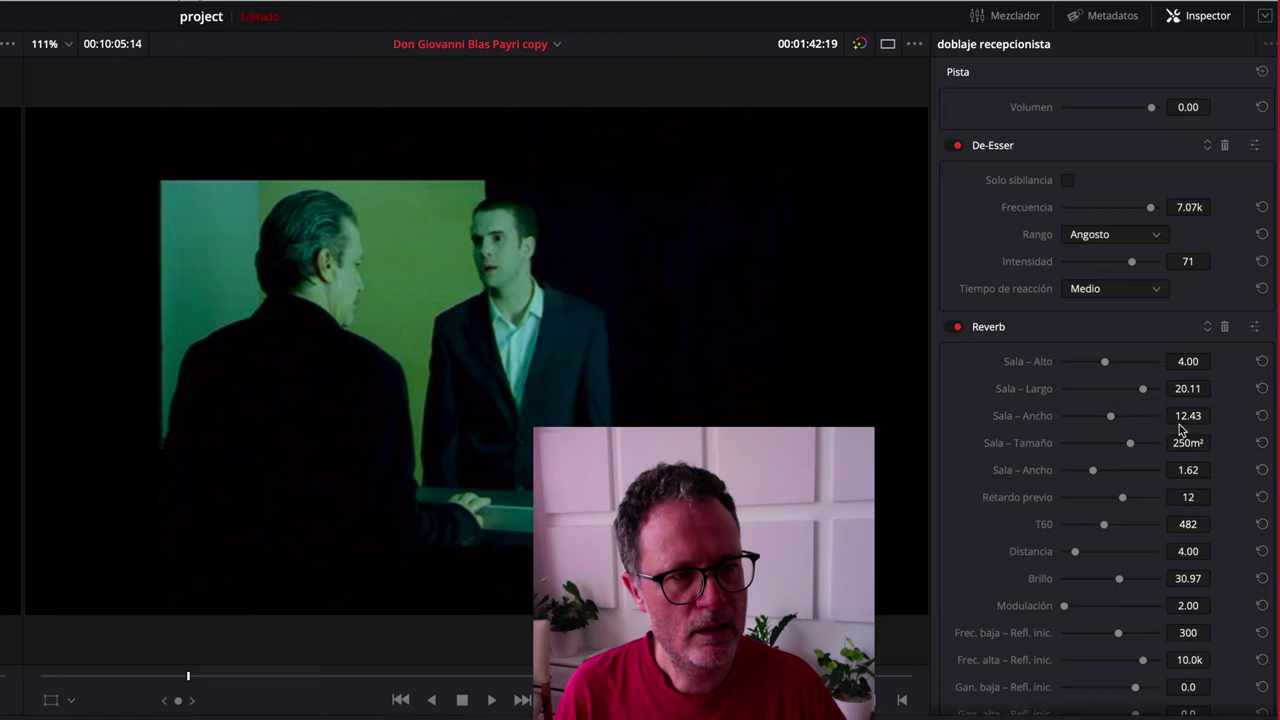
scroll(1179, 424, down, 20)
scroll(1170, 597, down, 7)
scroll(1170, 597, up, 1)
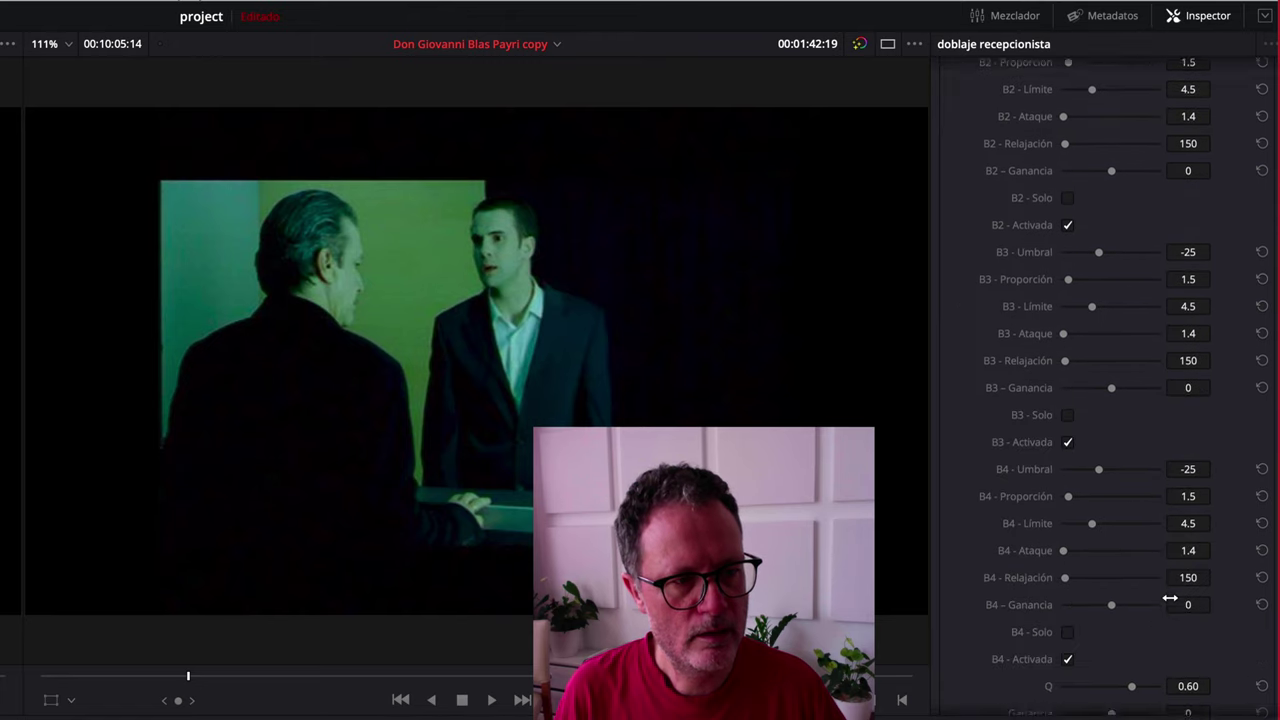
scroll(1170, 597, up, 5)
scroll(1170, 597, up, 17)
scroll(1170, 600, up, 2)
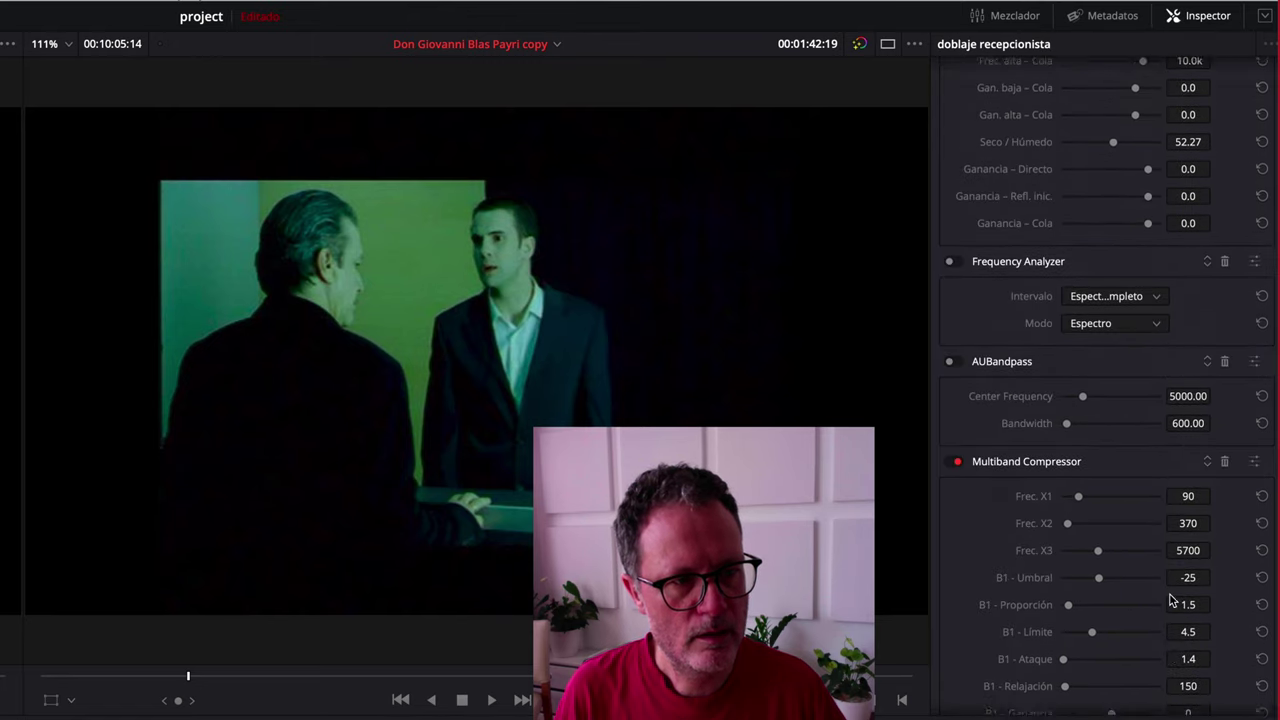
scroll(1170, 600, up, 10)
scroll(1170, 600, up, 10)
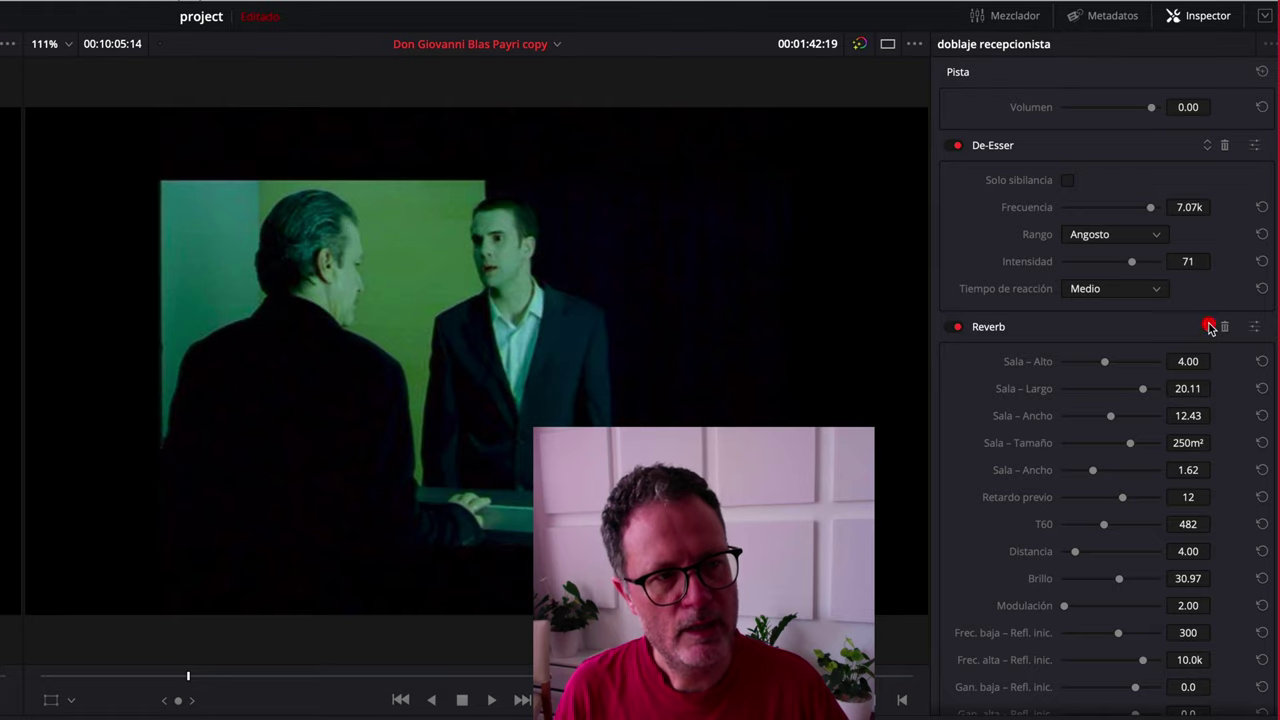
Step: Move the Reverb above the De-Esser and review the receptionist track's insert chain
click(1209, 326)
scroll(1181, 369, up, 4)
scroll(1181, 369, up, 3)
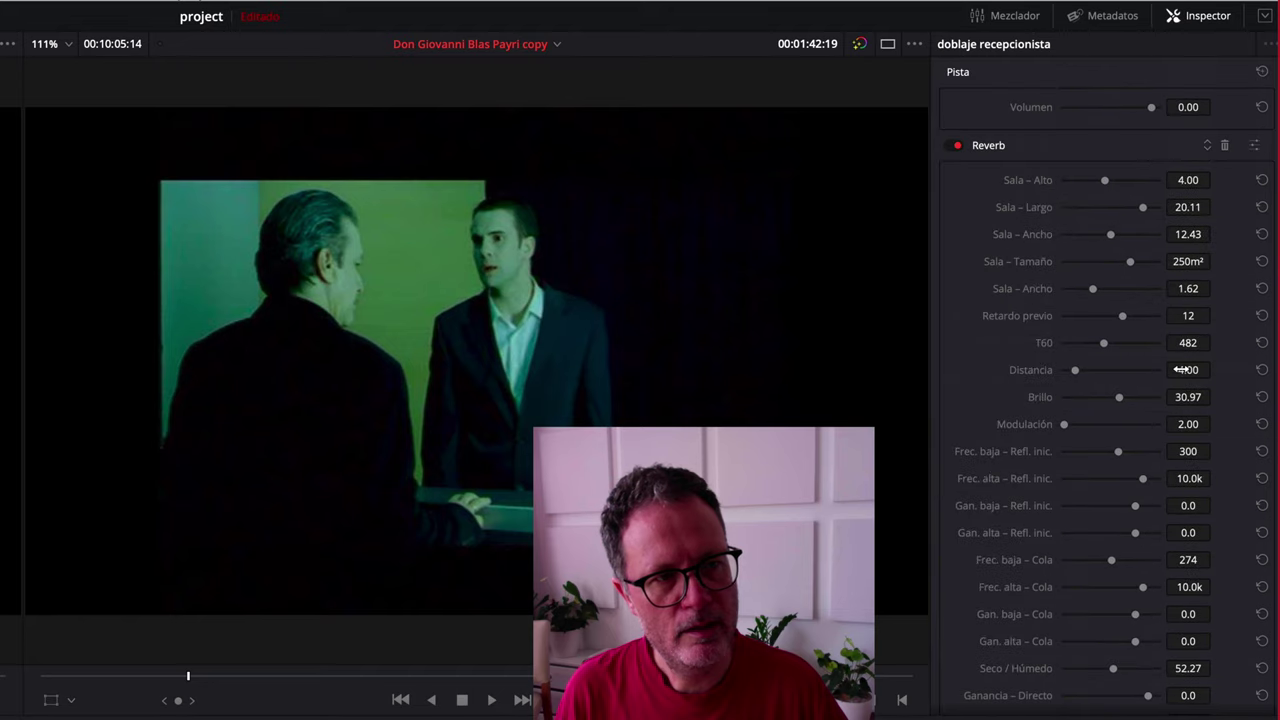
scroll(1100, 390, down, 5)
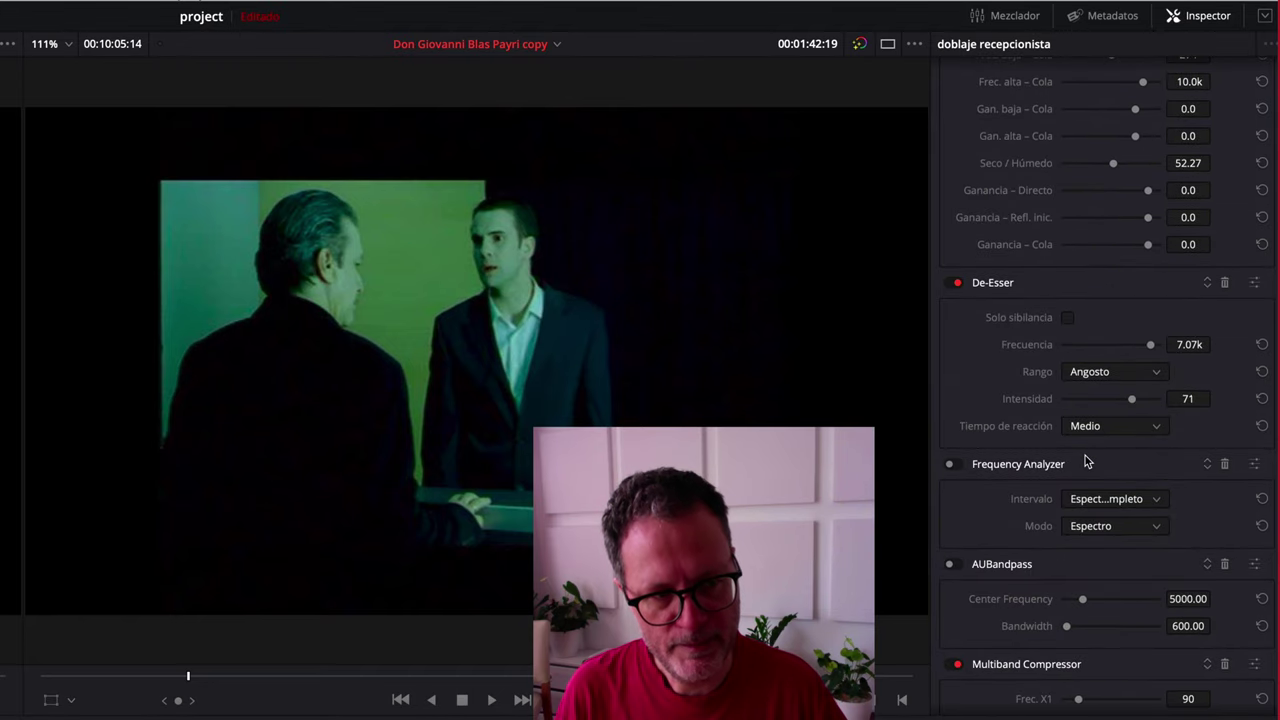
scroll(1033, 697, down, 1)
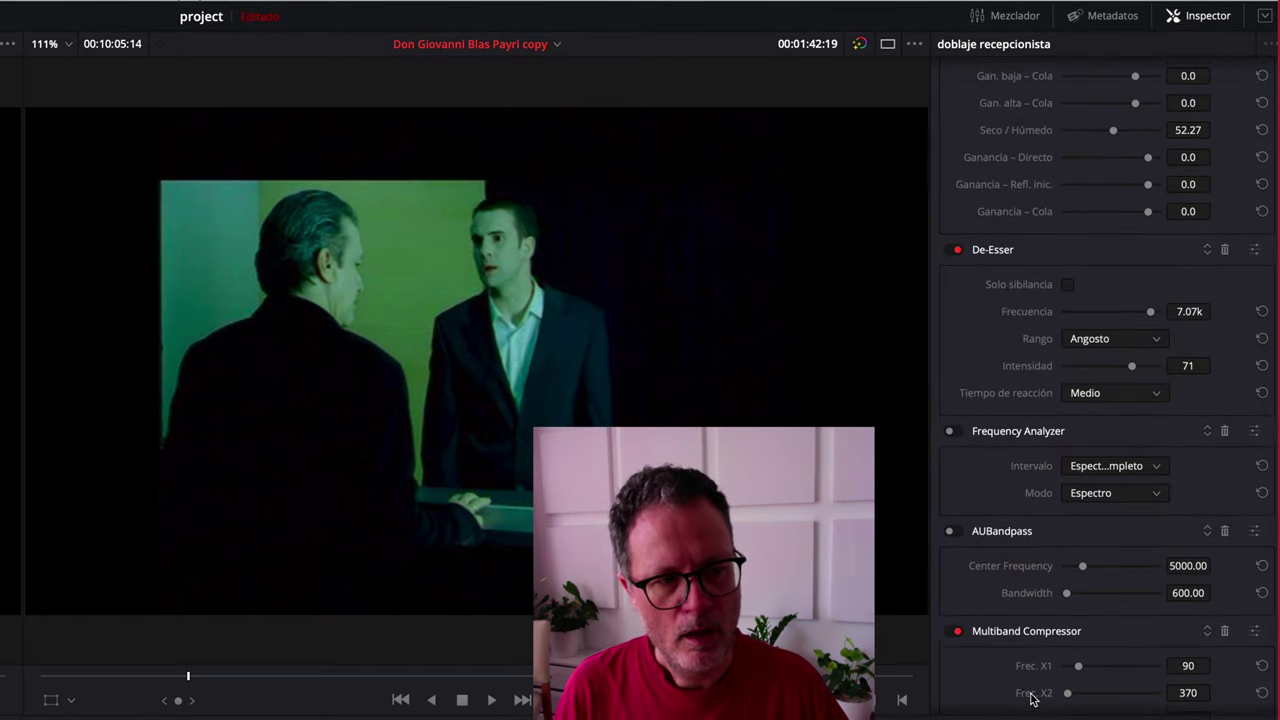
scroll(1033, 697, down, 4)
scroll(1035, 692, down, 4)
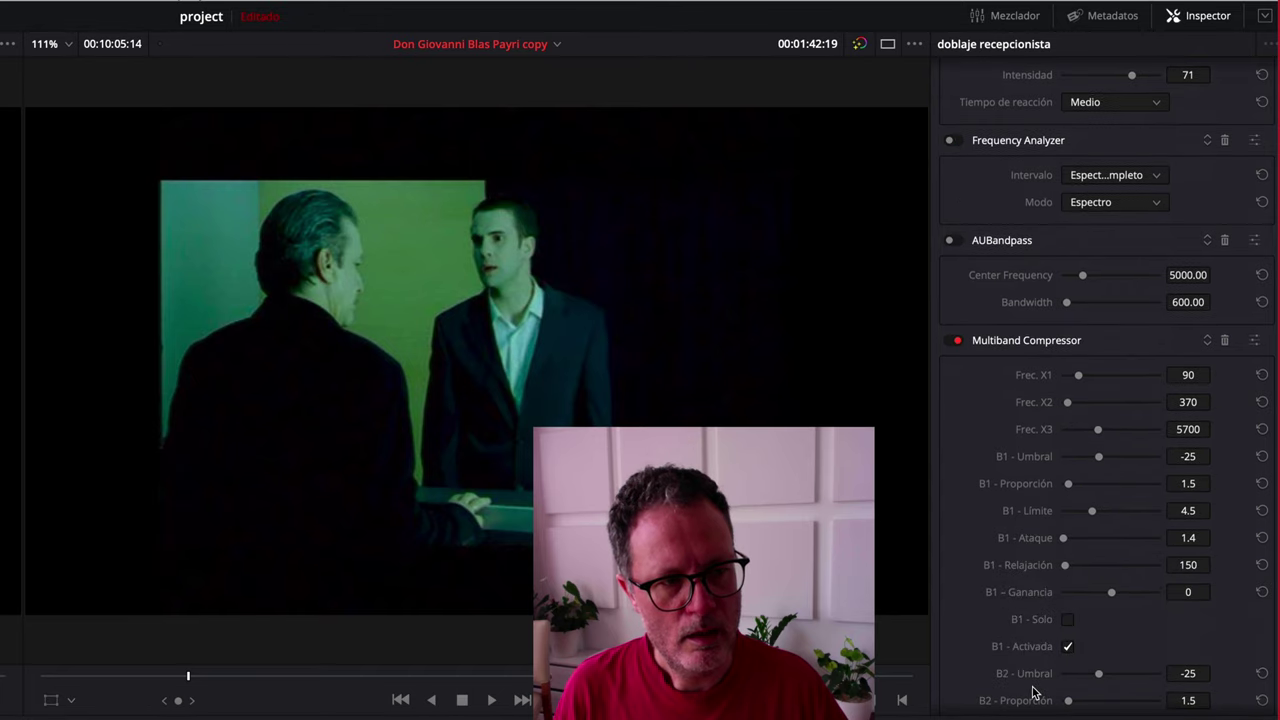
scroll(1033, 692, down, 7)
scroll(1035, 690, down, 10)
scroll(1035, 690, up, 12)
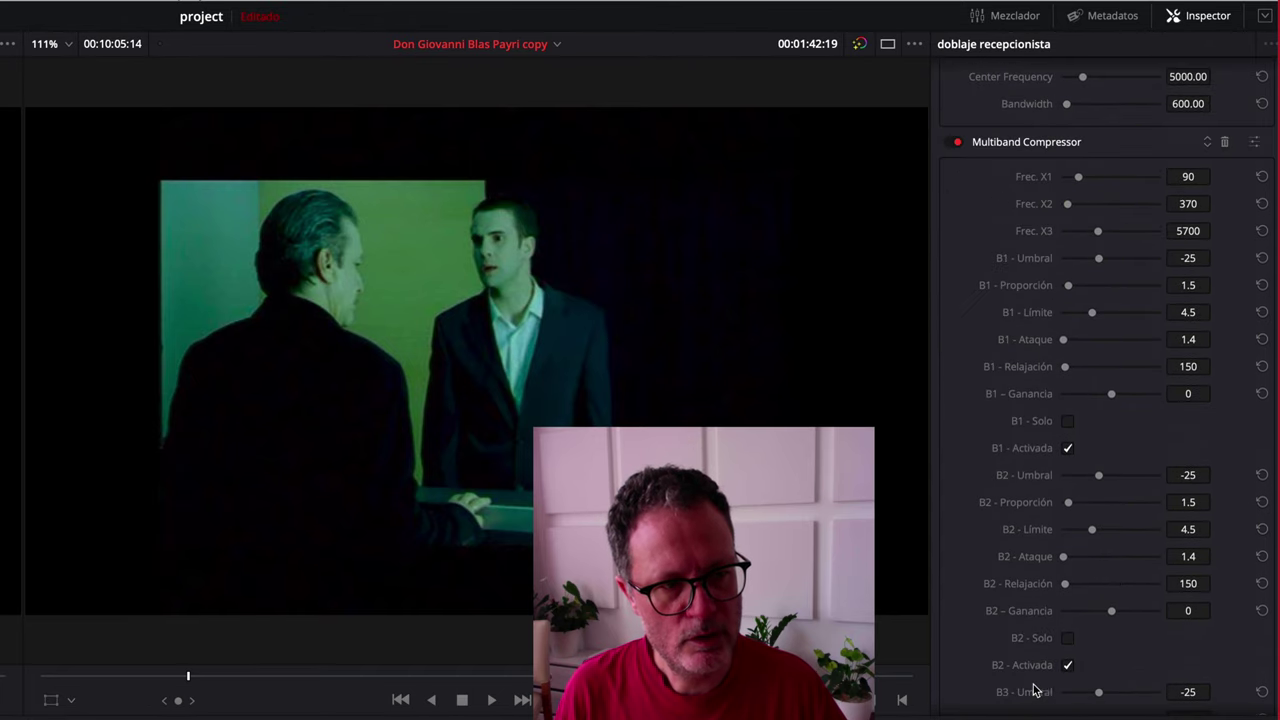
scroll(1035, 689, up, 10)
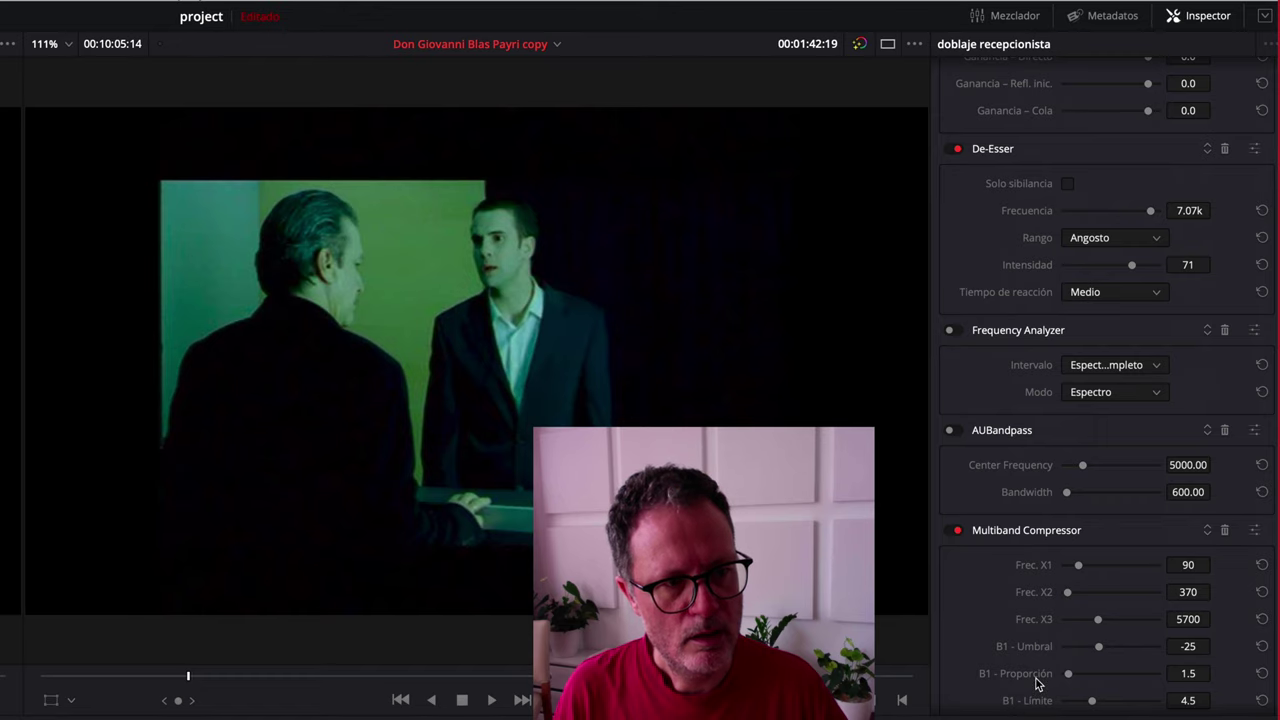
scroll(1037, 683, up, 2)
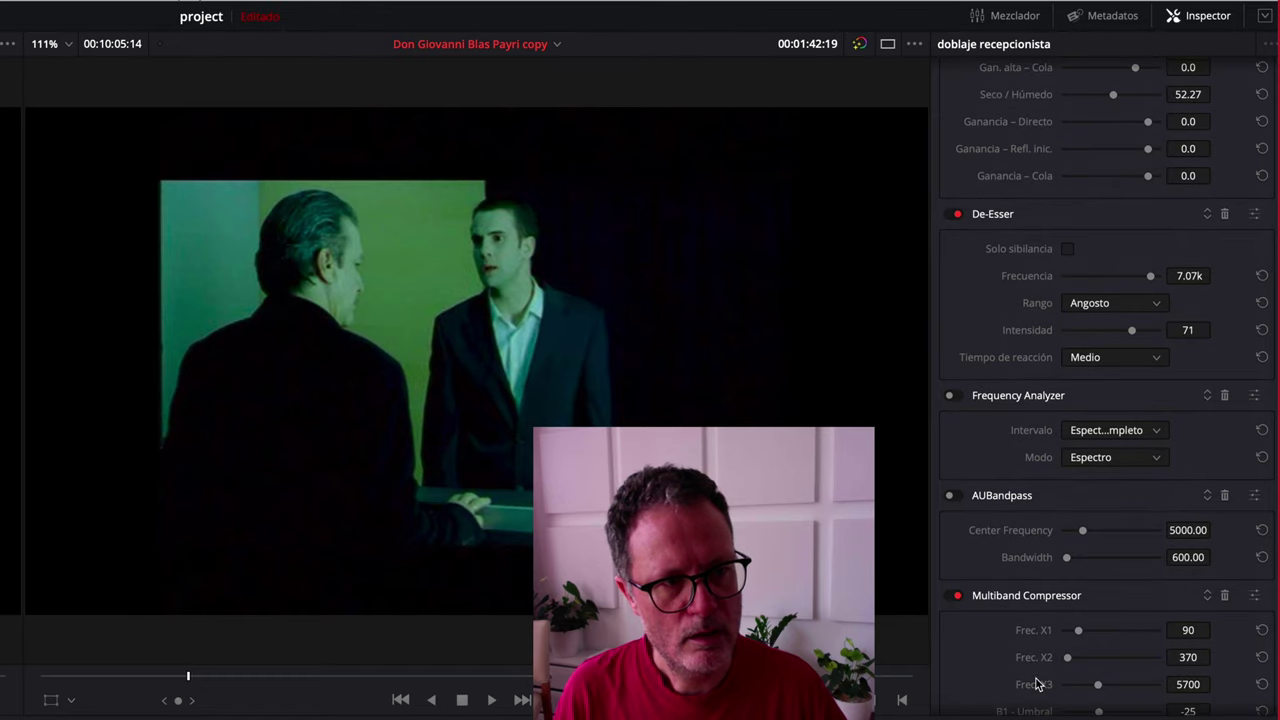
scroll(1037, 684, up, 11)
scroll(1037, 684, up, 4)
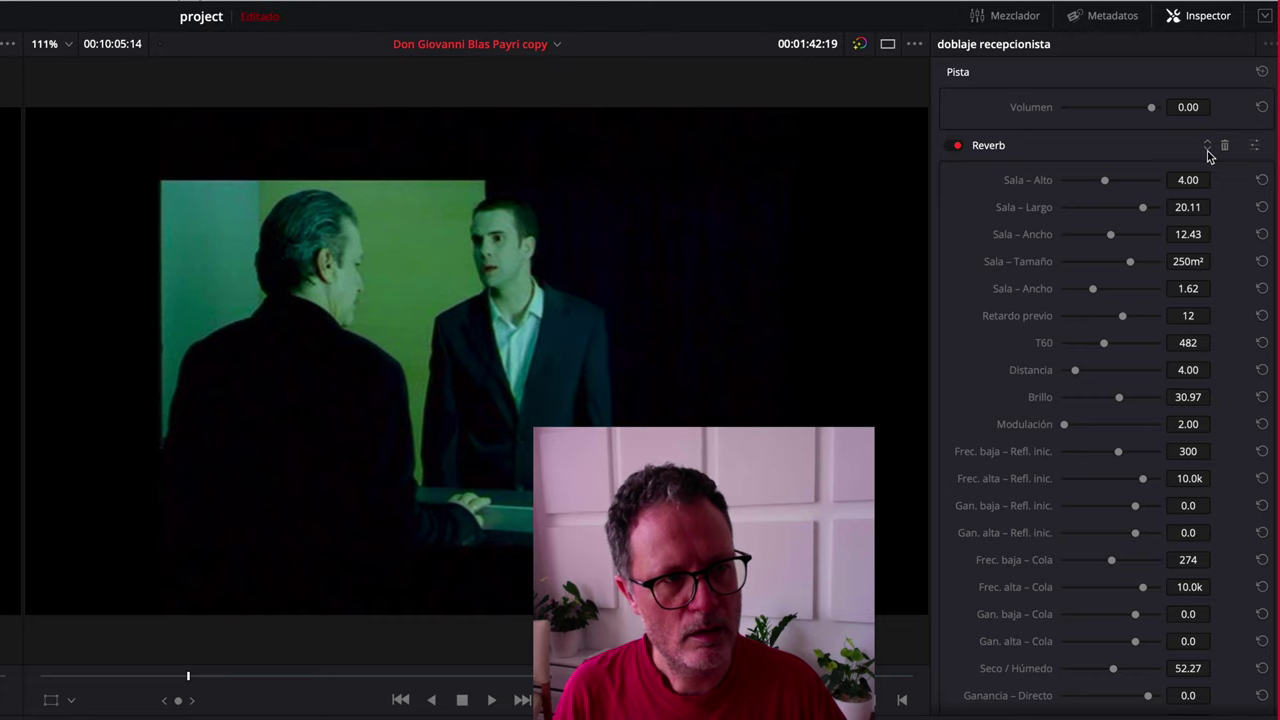
scroll(1205, 152, down, 9)
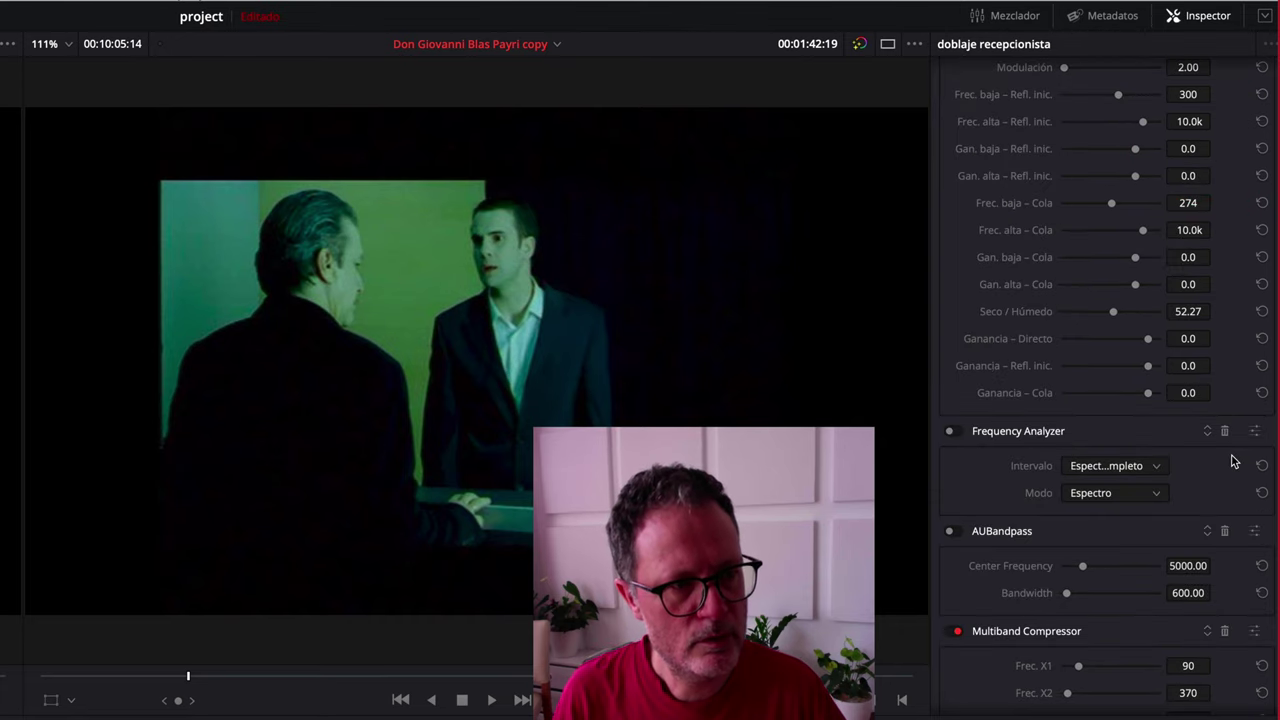
scroll(1232, 461, up, 8)
scroll(1232, 458, up, 6)
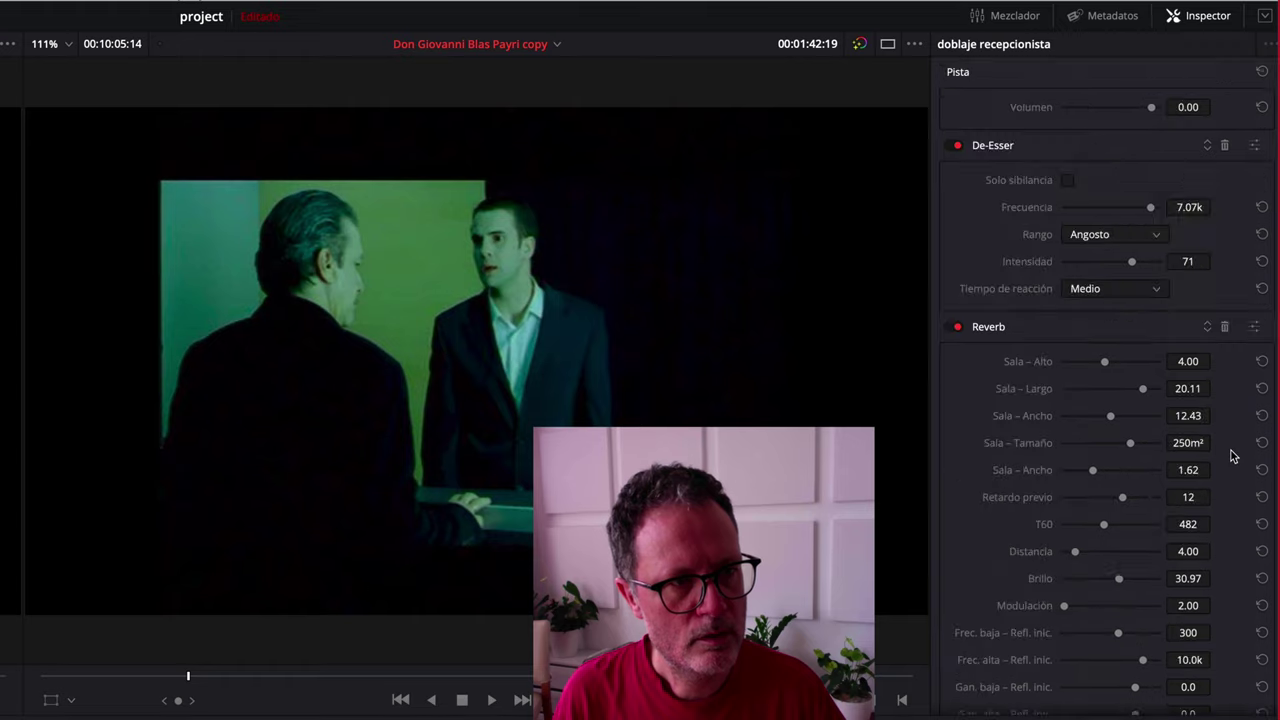
Step: Place the Reverb after the Frequency Analyzer, AUBandpass and Multiband Compressor, then play to hear it
click(1208, 334)
scroll(1208, 336, down, 10)
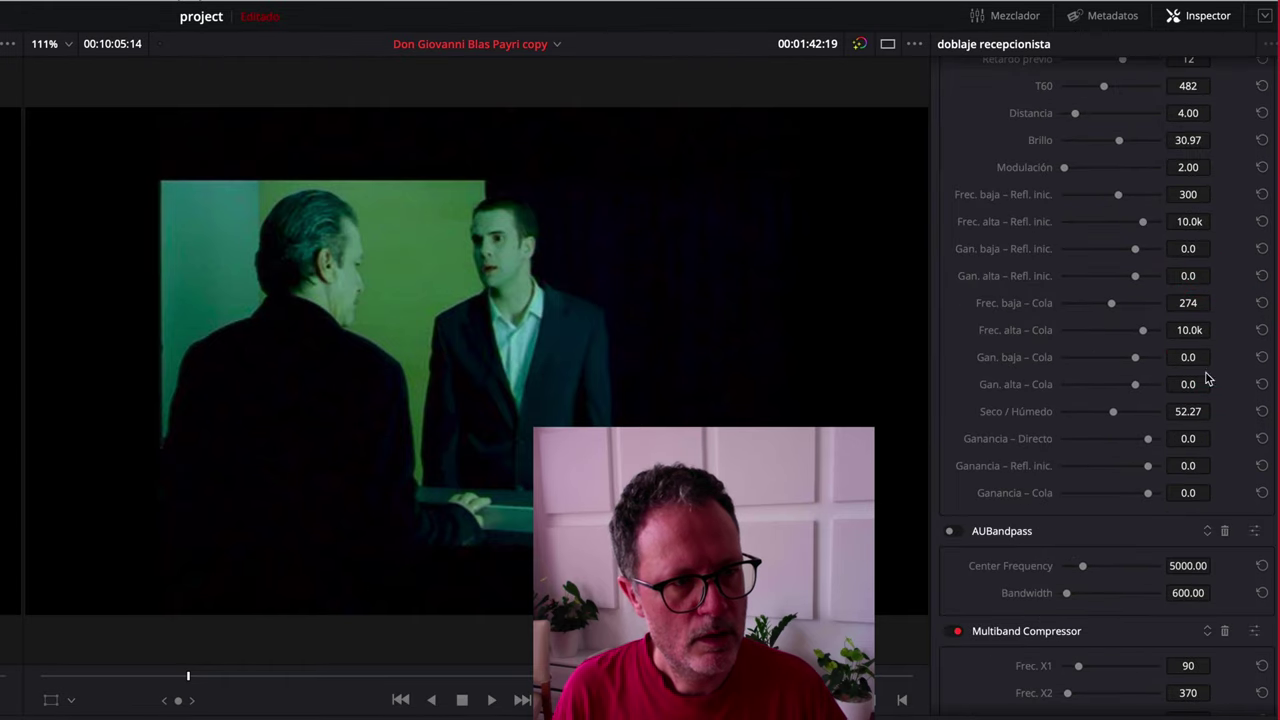
scroll(1215, 582, up, 7)
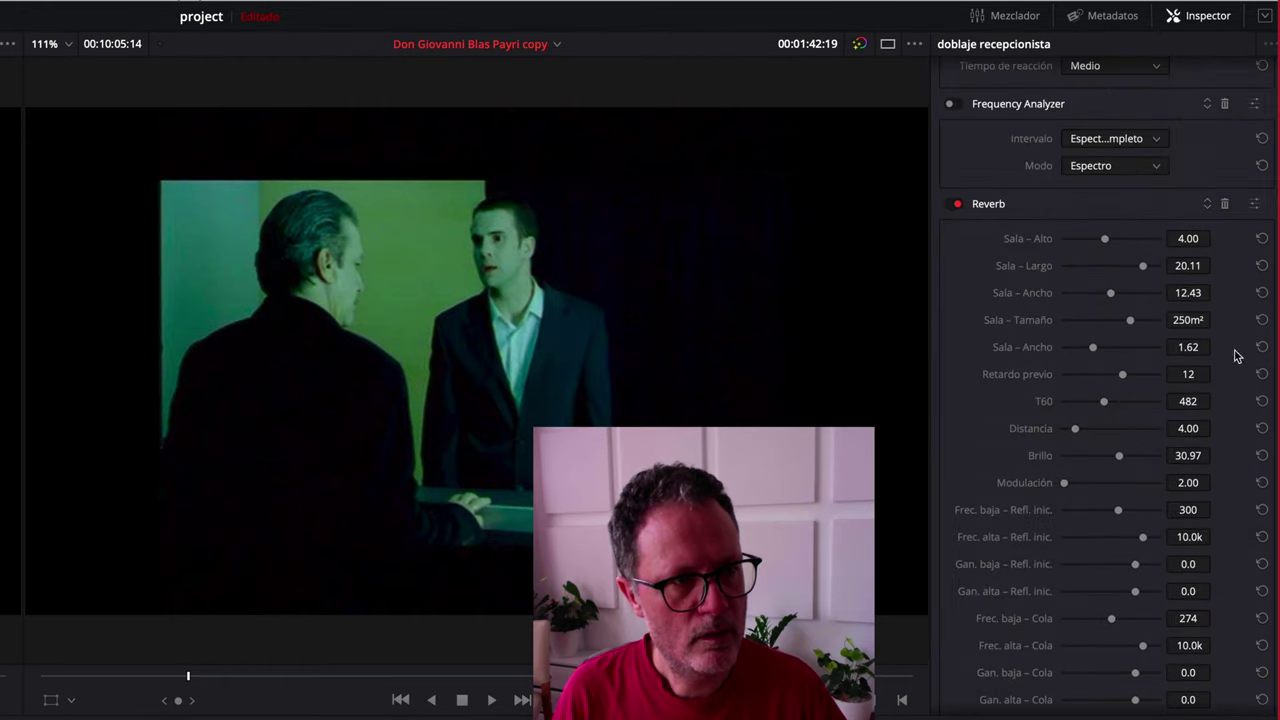
click(1207, 206)
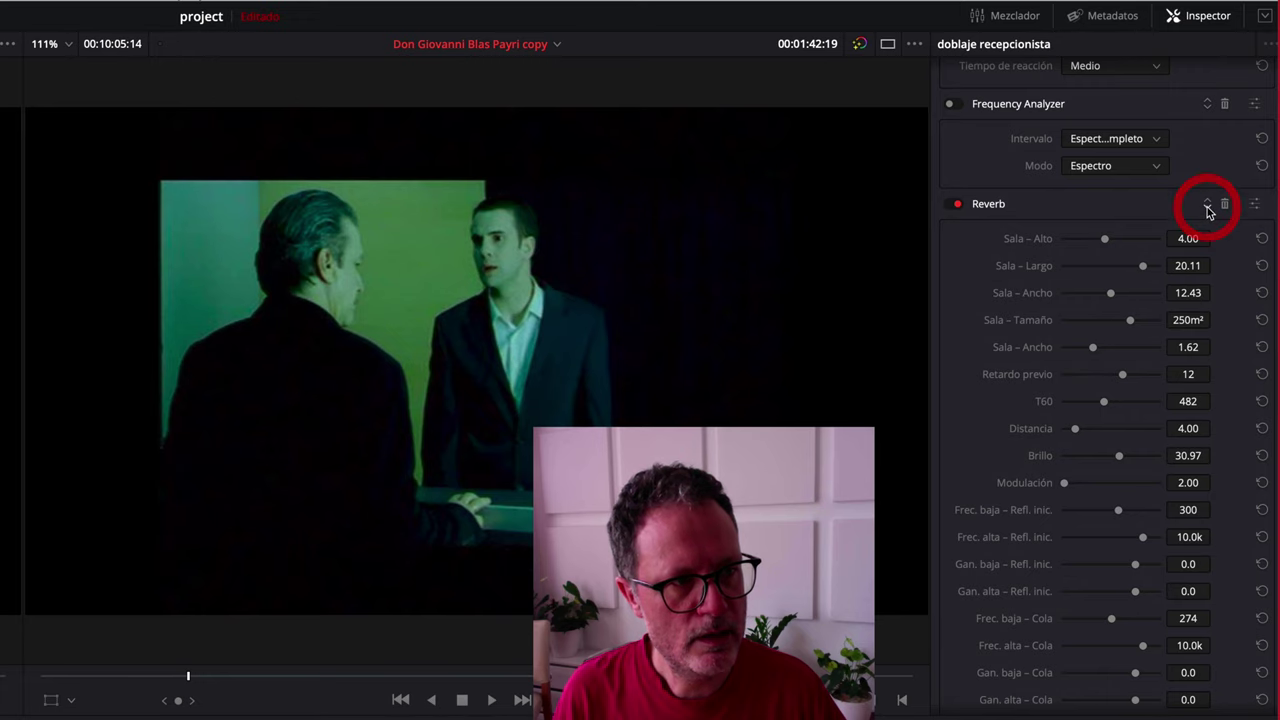
scroll(1207, 210, down, 5)
scroll(1203, 240, up, 9)
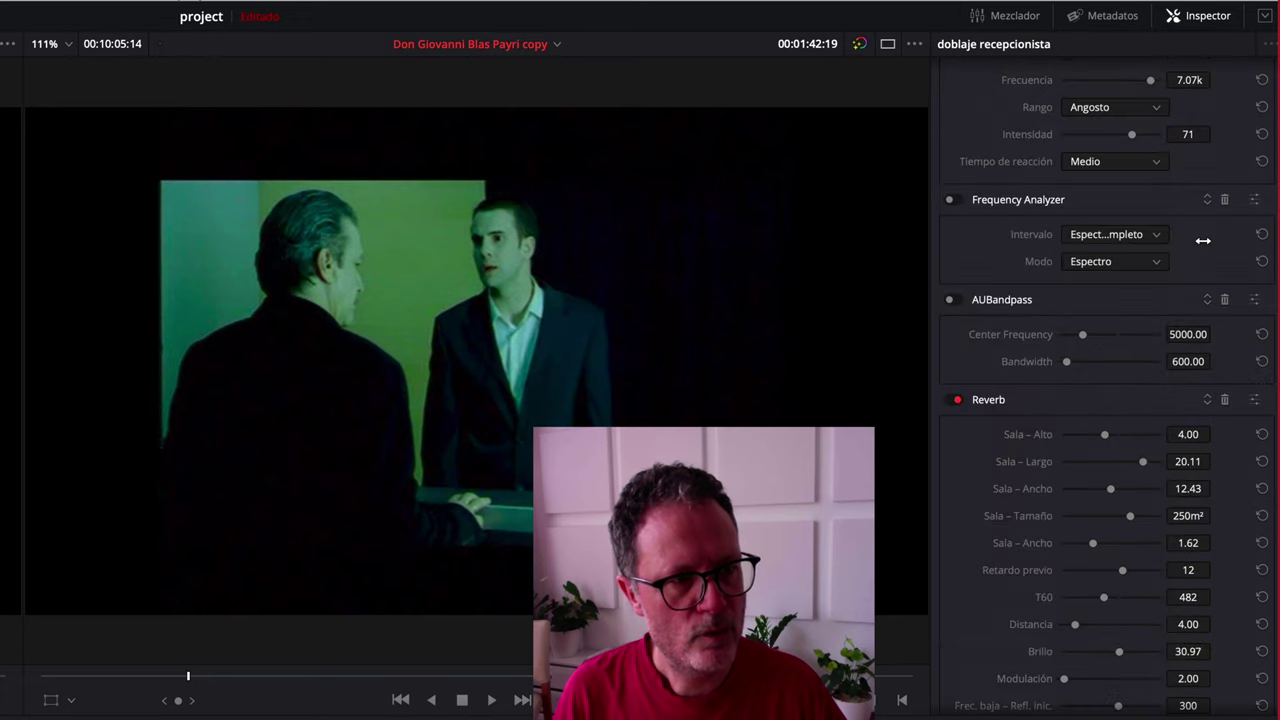
click(1207, 401)
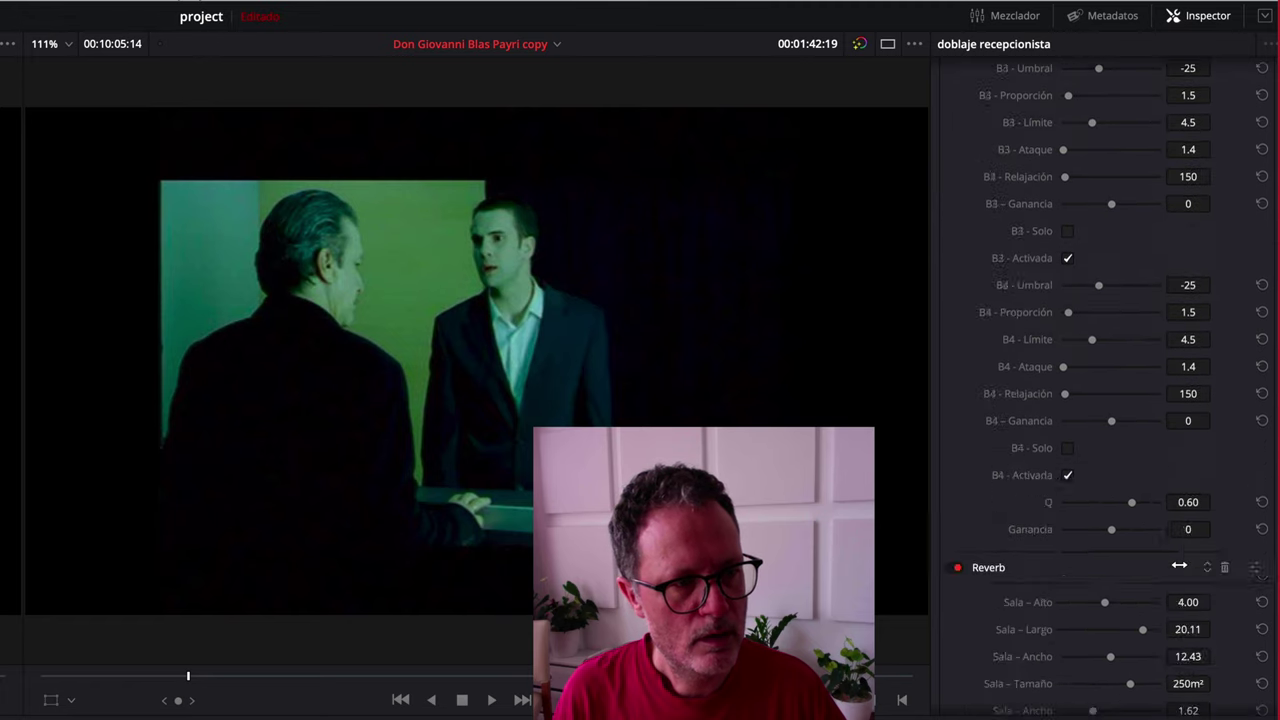
scroll(1179, 566, down, 10)
scroll(1179, 559, up, 1)
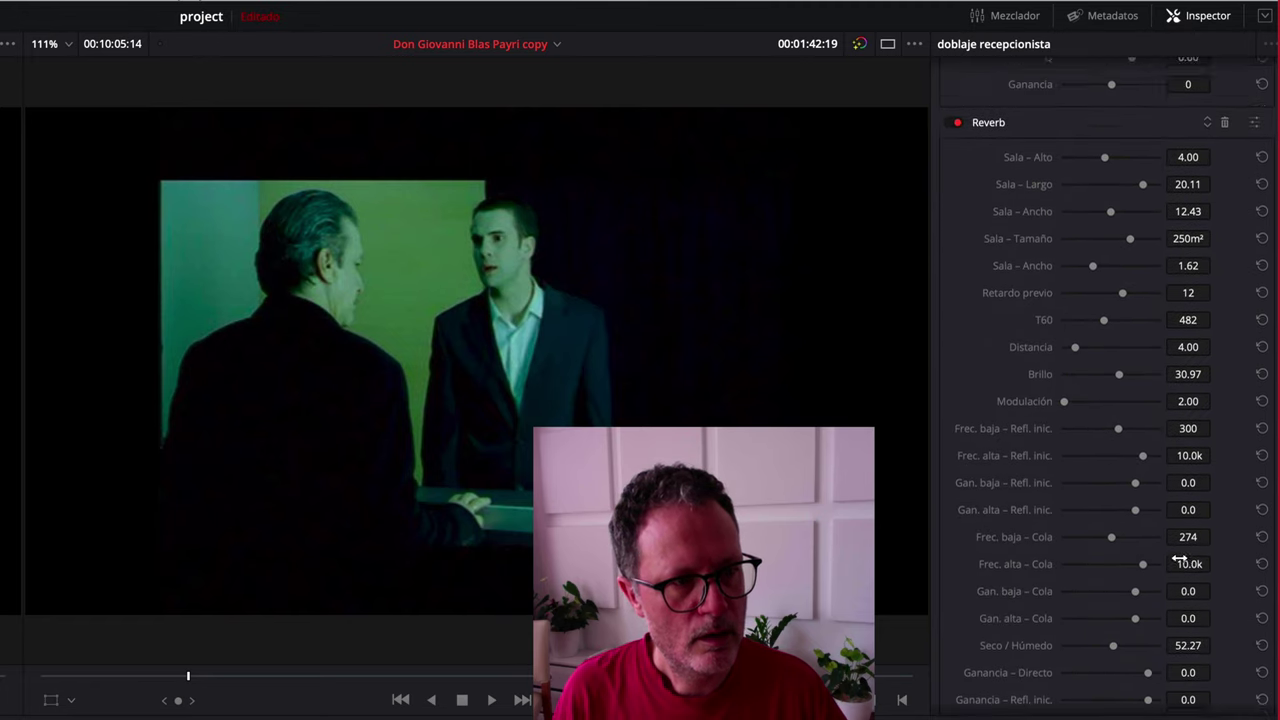
scroll(1170, 552, up, 8)
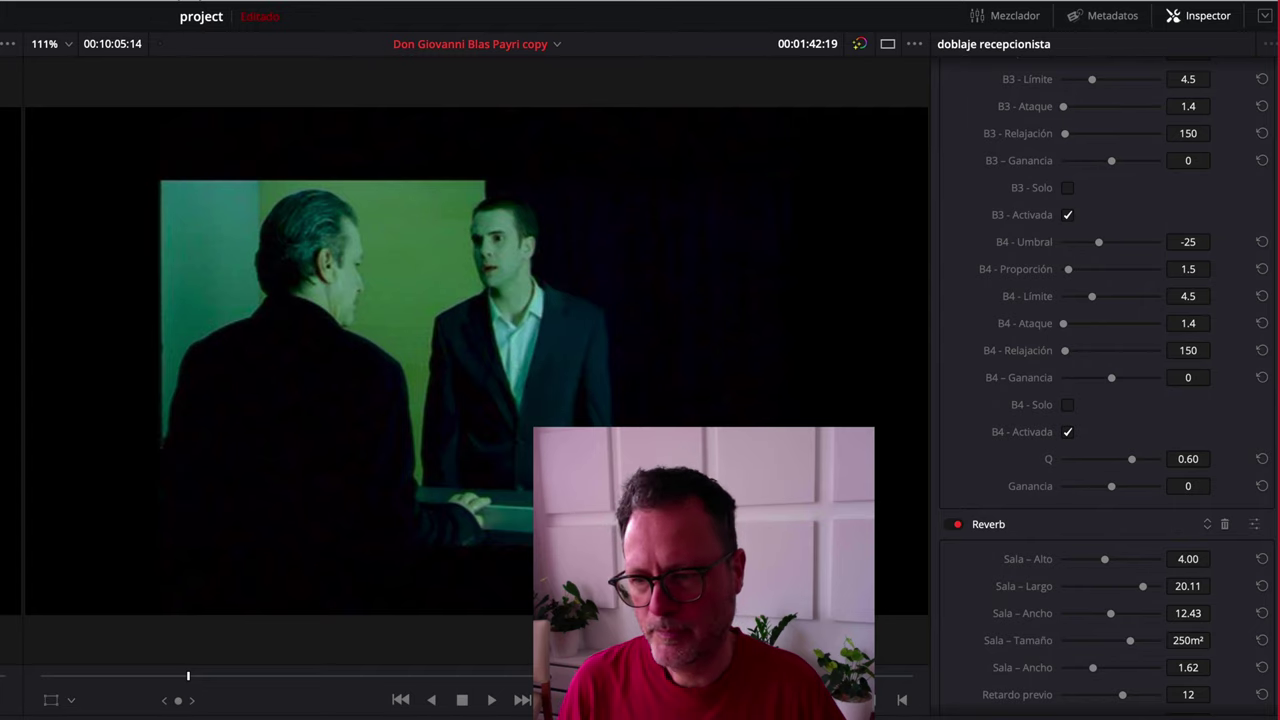
key(space)
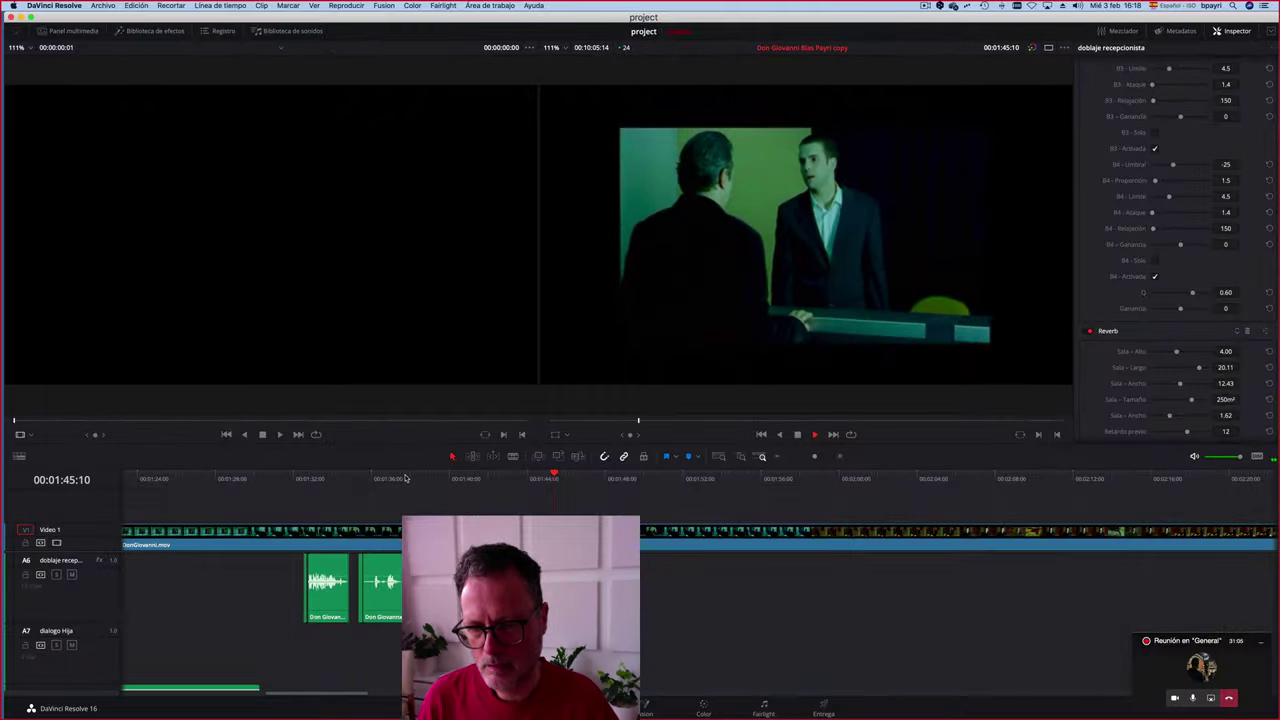
Step: Replay the dub from 1:37, stop, and switch to the Fairlight page
click(397, 479)
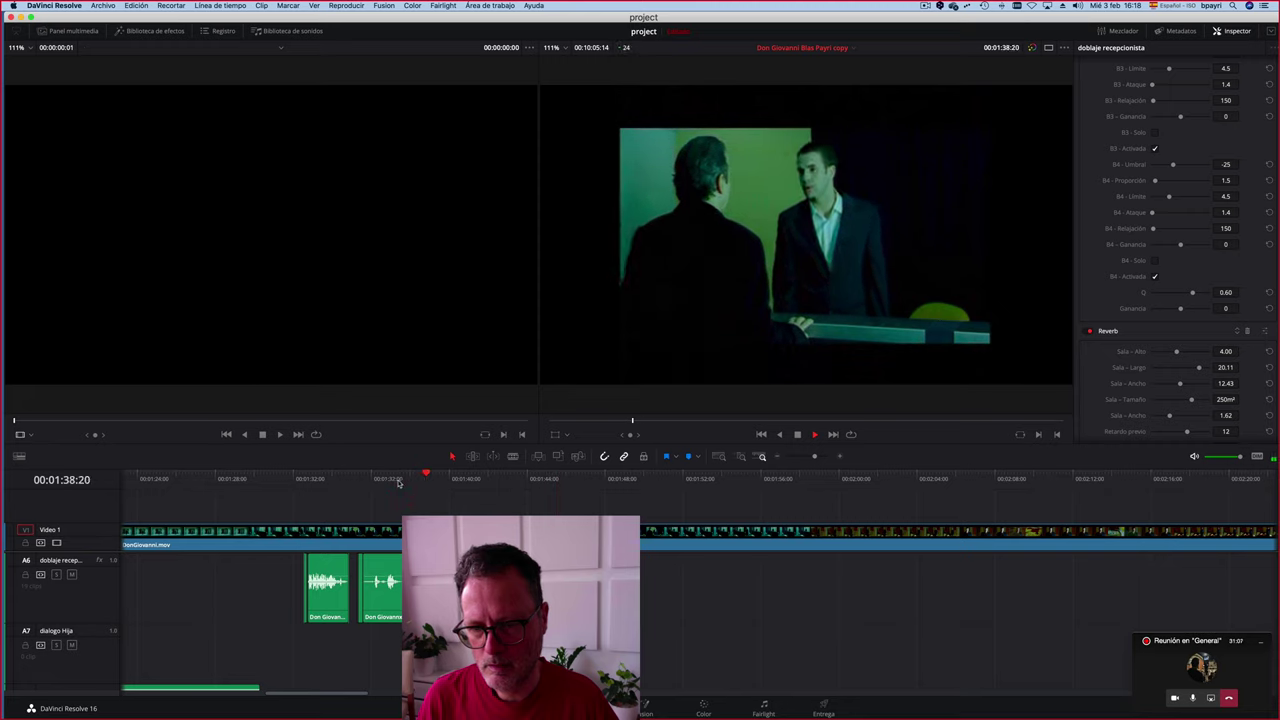
key(space)
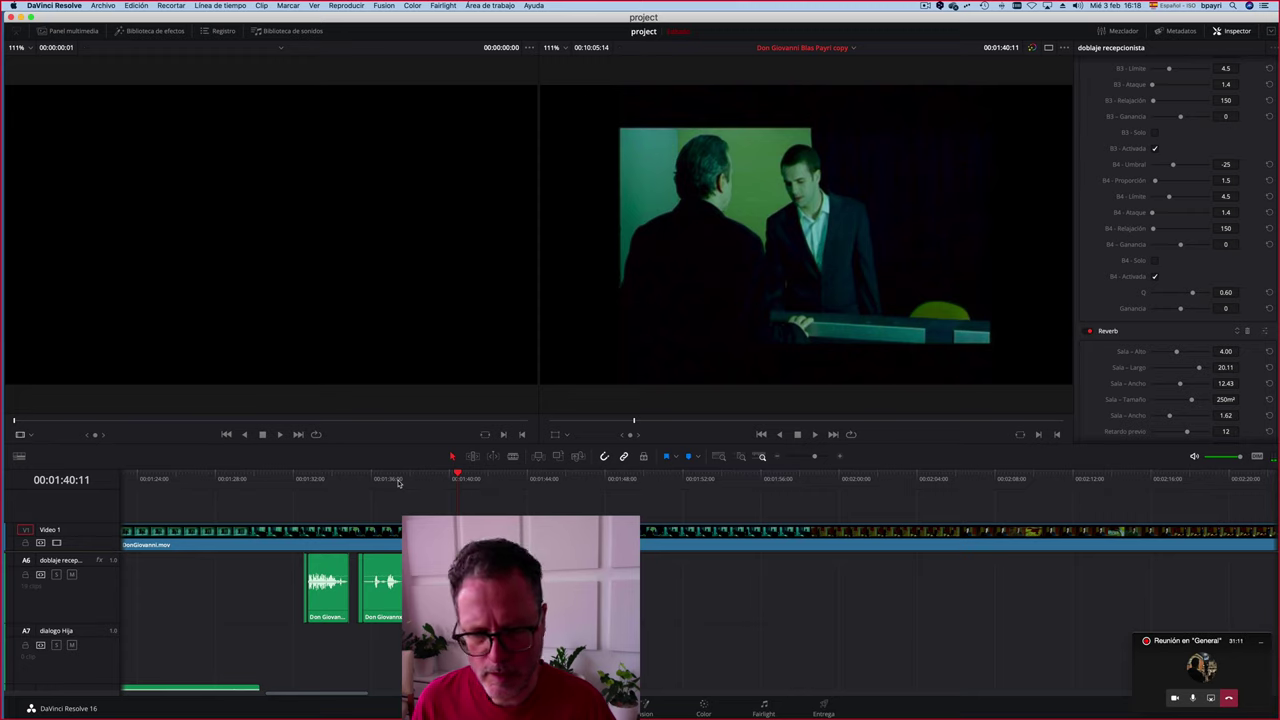
click(48, 600)
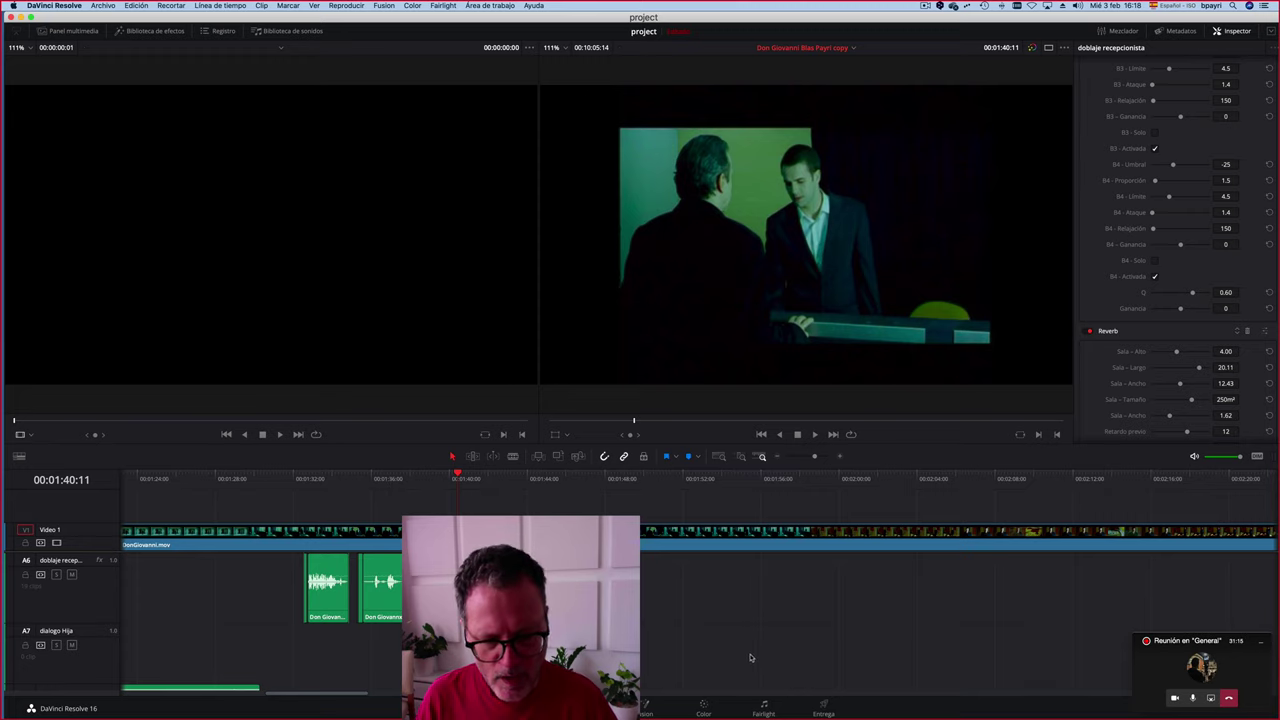
click(764, 706)
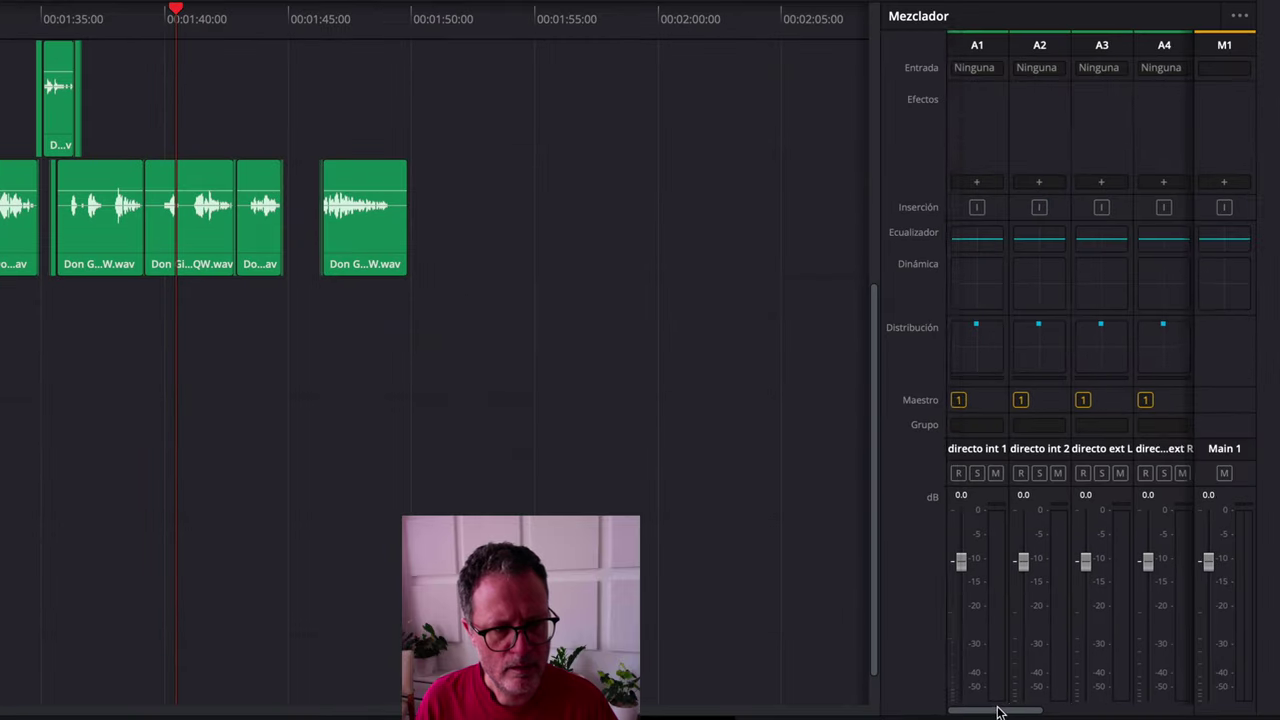
Step: Scroll the mixer to strips A4–A7 and open track A6's dynamics settings
drag(997, 710, 1090, 690)
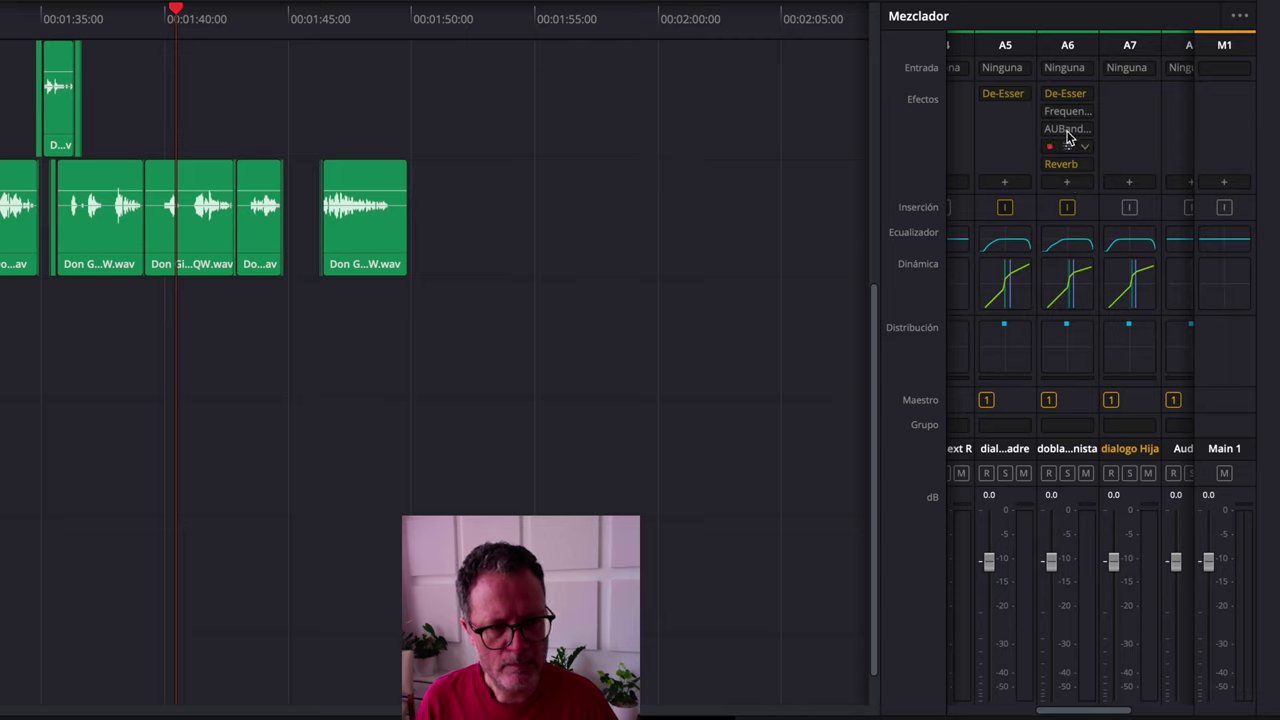
click(1055, 293)
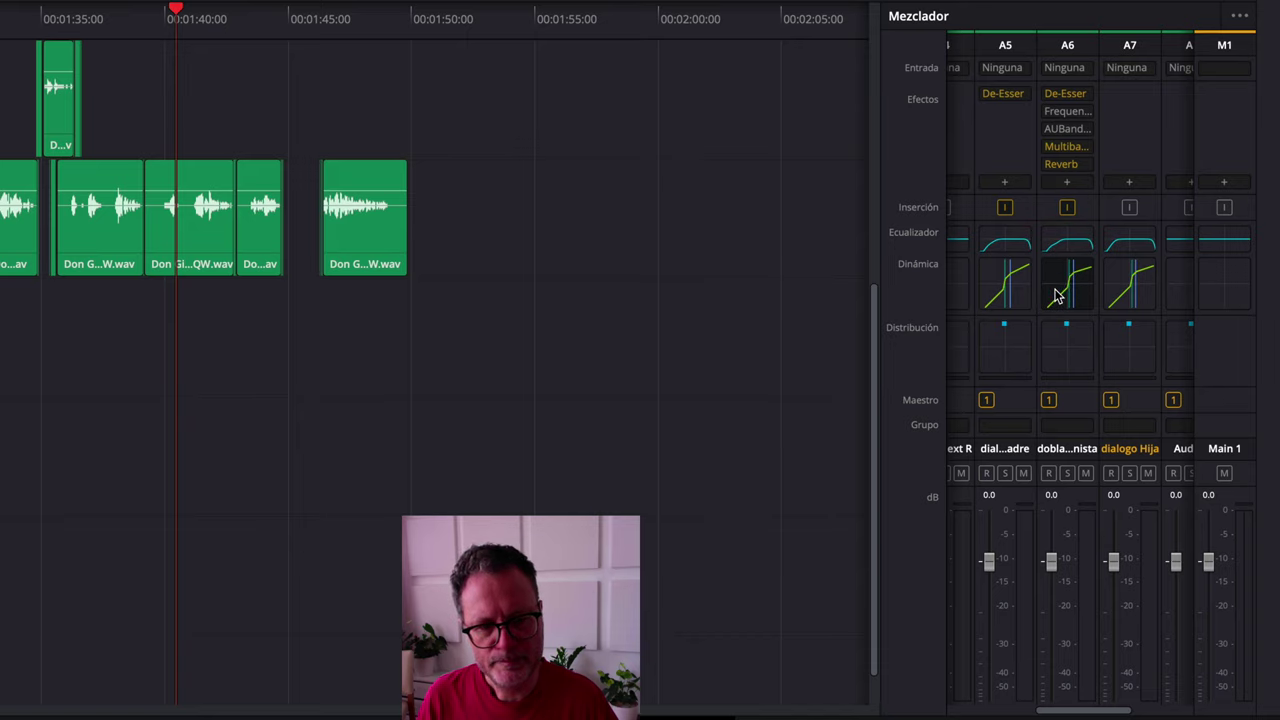
double_click(1055, 293)
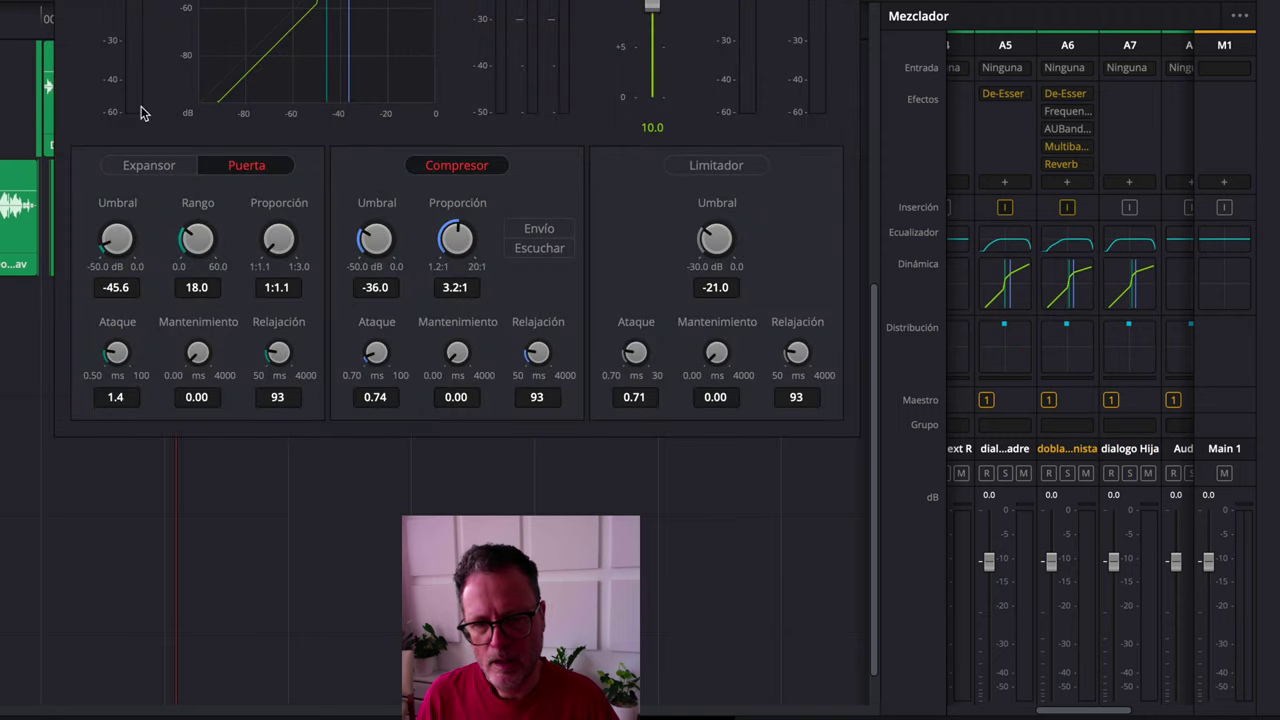
key(Escape)
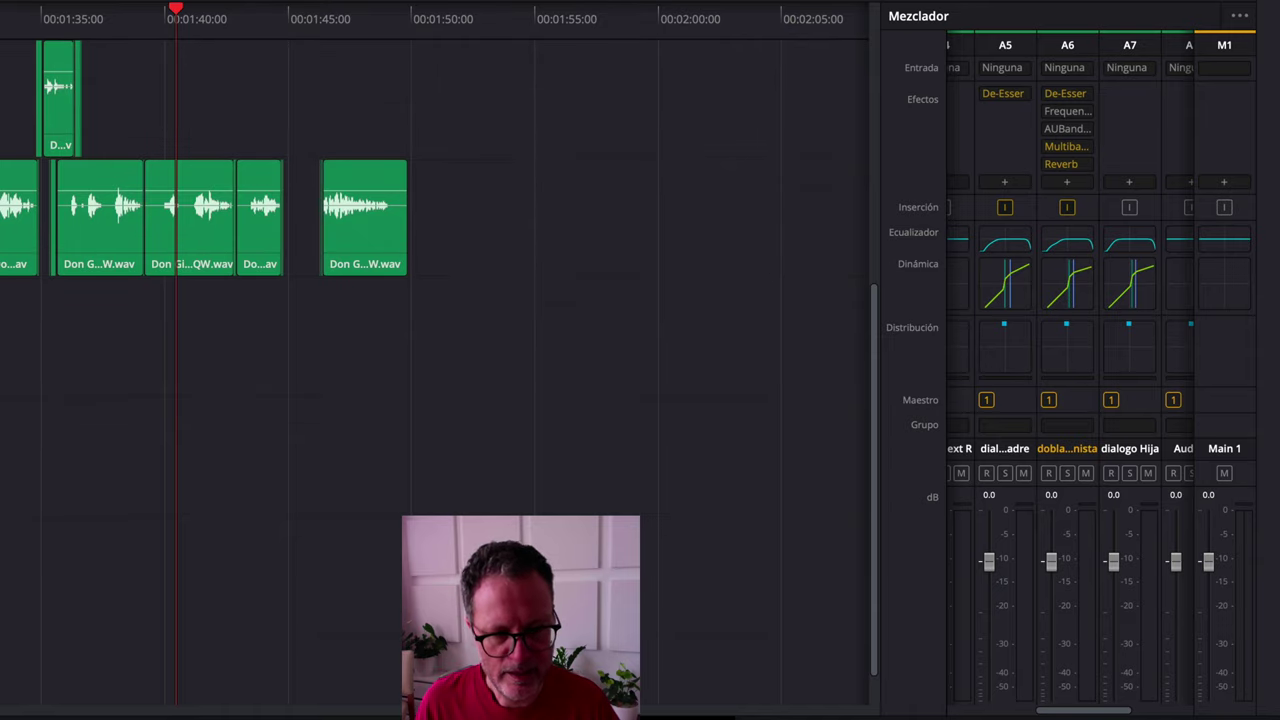
mouse_move(1071, 96)
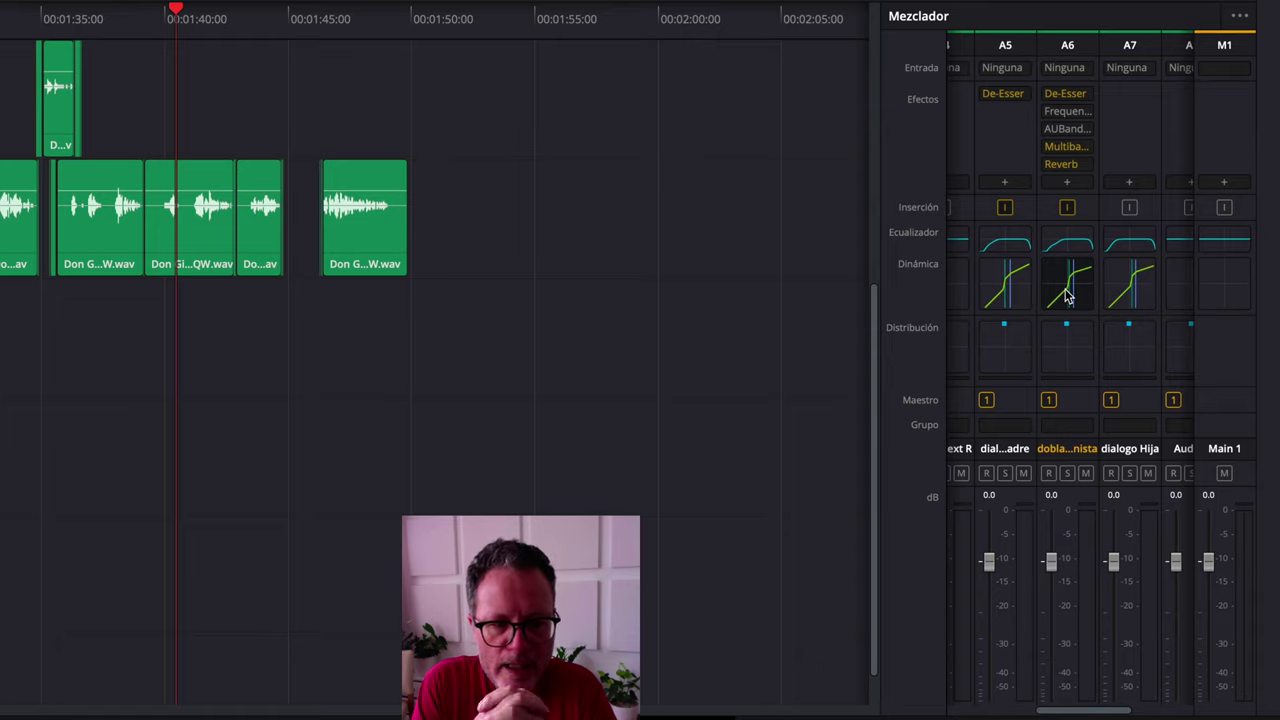
click(1067, 295)
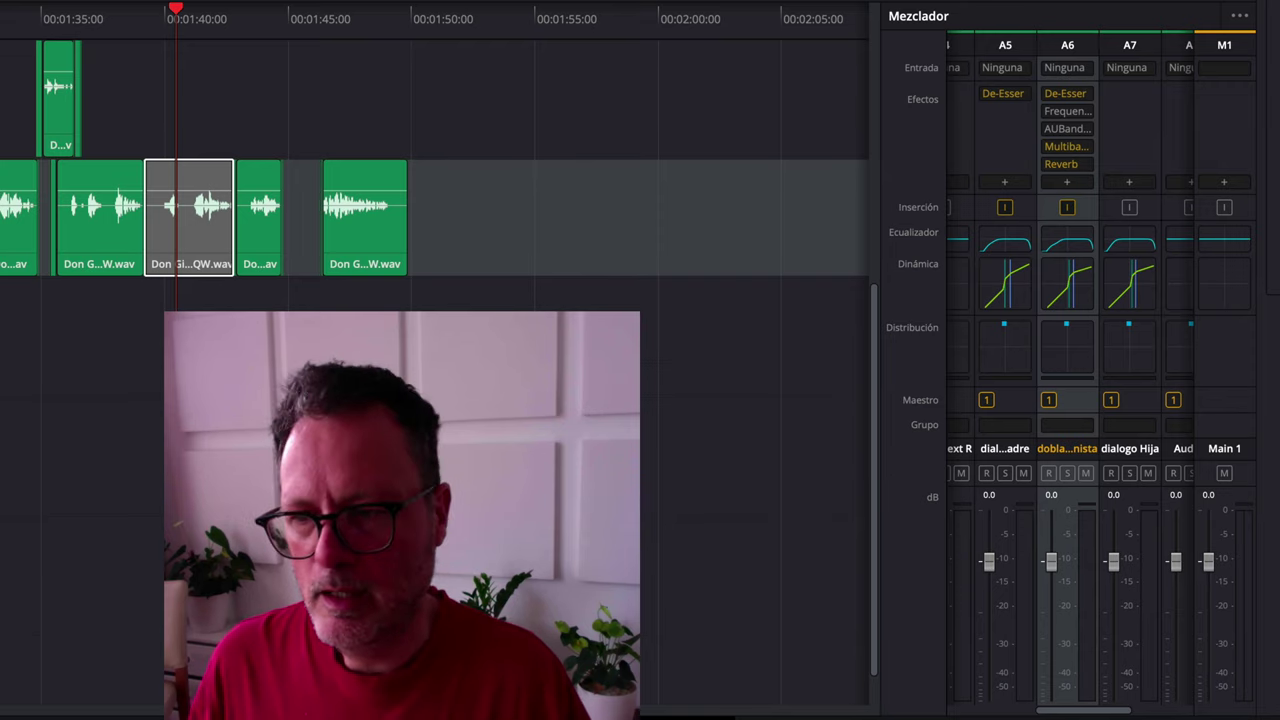
Step: Reselect the A6 clip and leave its Reverb insert bypassed, briefly re-enabling it in the plugin window
key(Escape)
click(1066, 330)
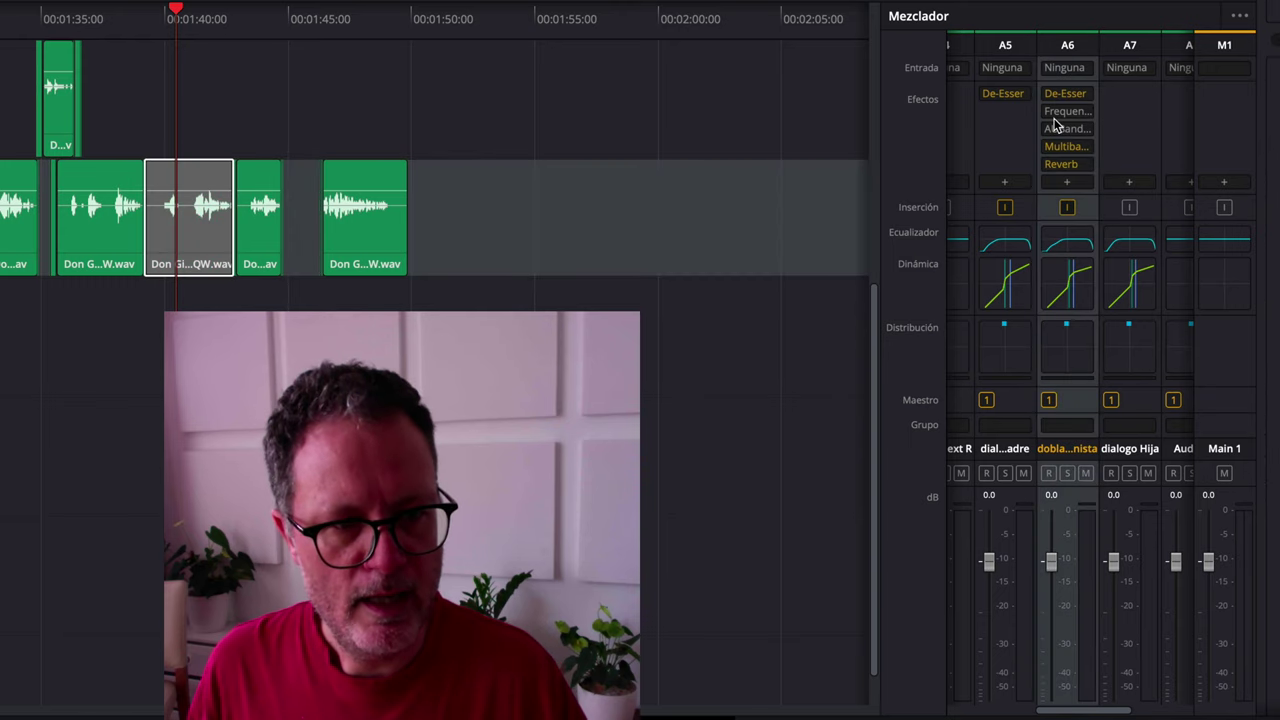
mouse_move(1049, 169)
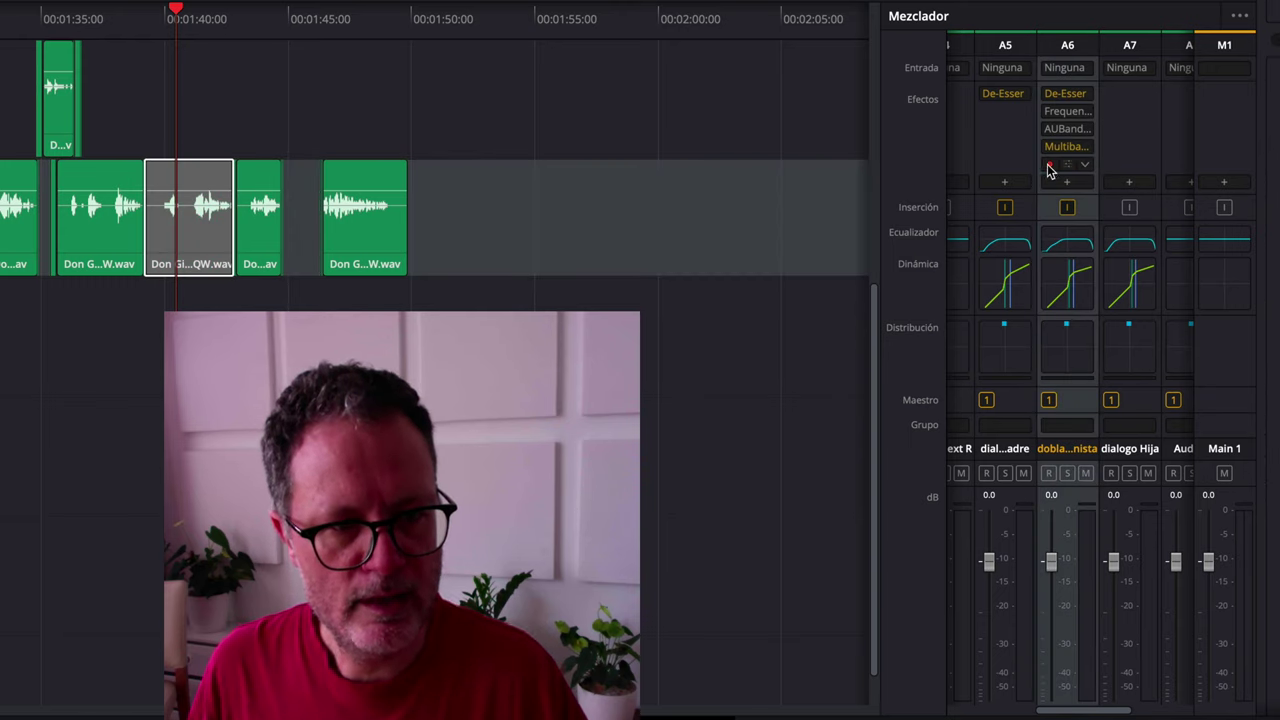
click(1049, 166)
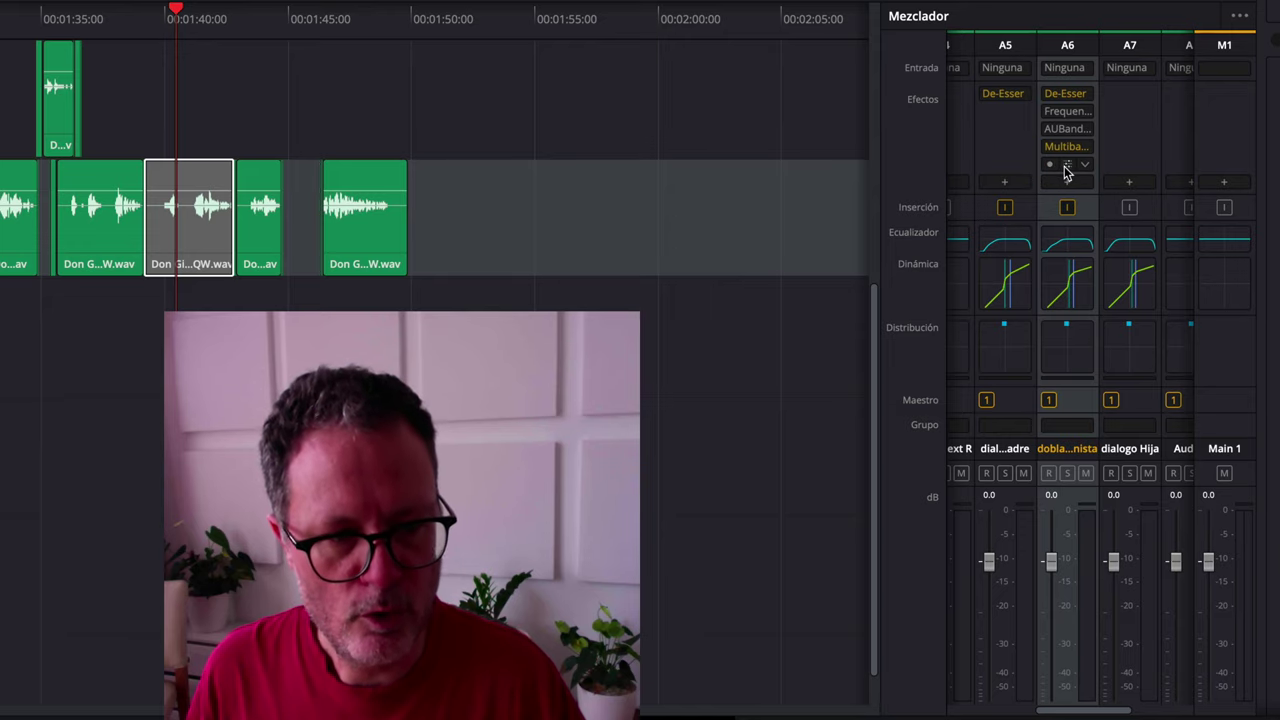
click(1066, 164)
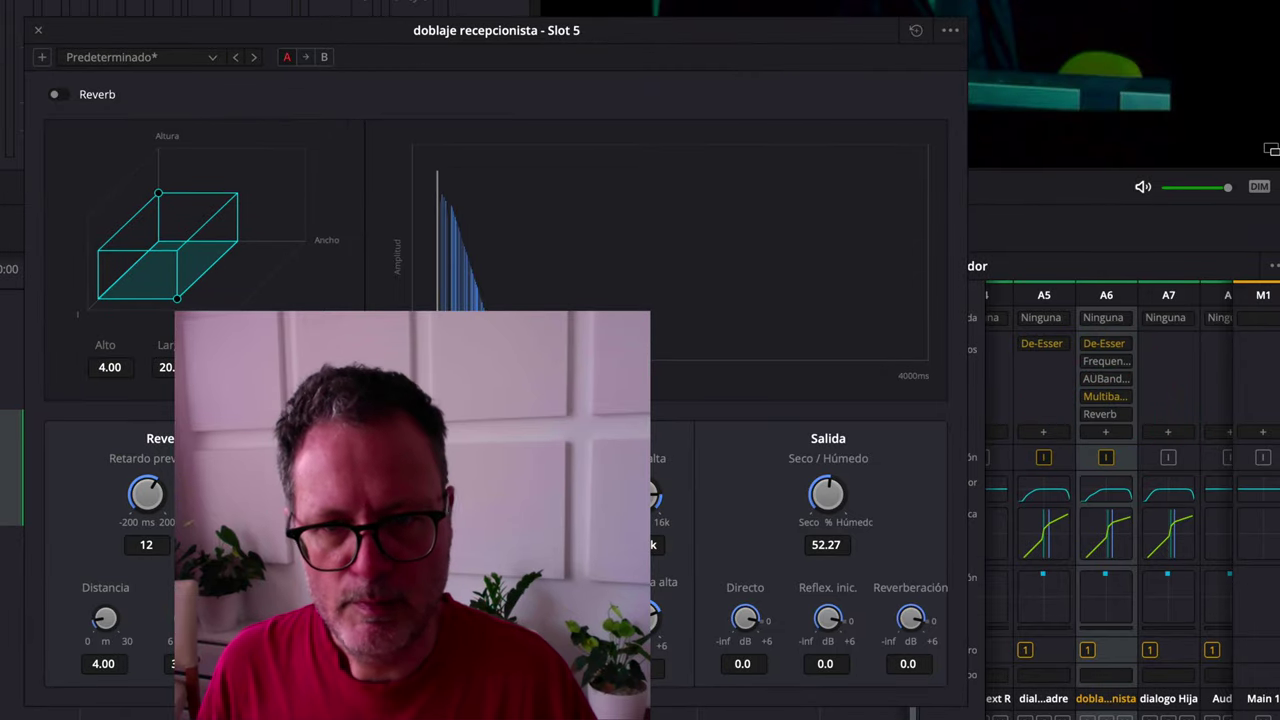
click(62, 95)
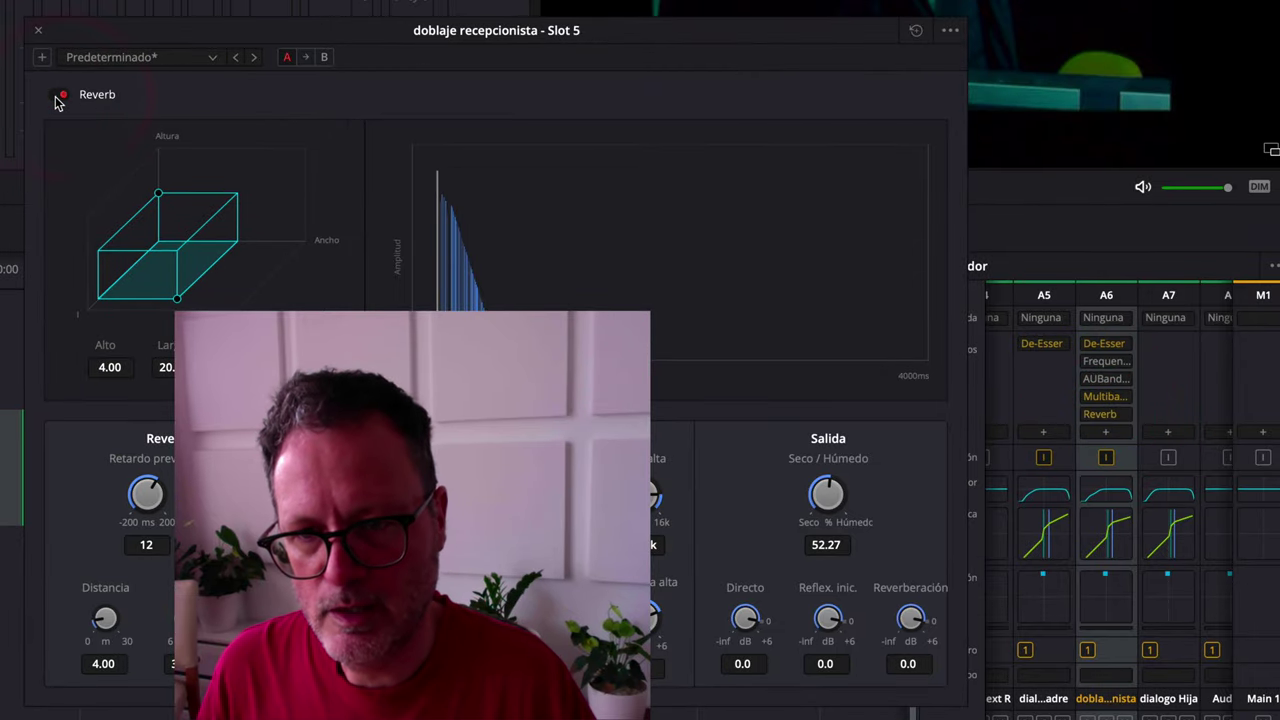
click(57, 96)
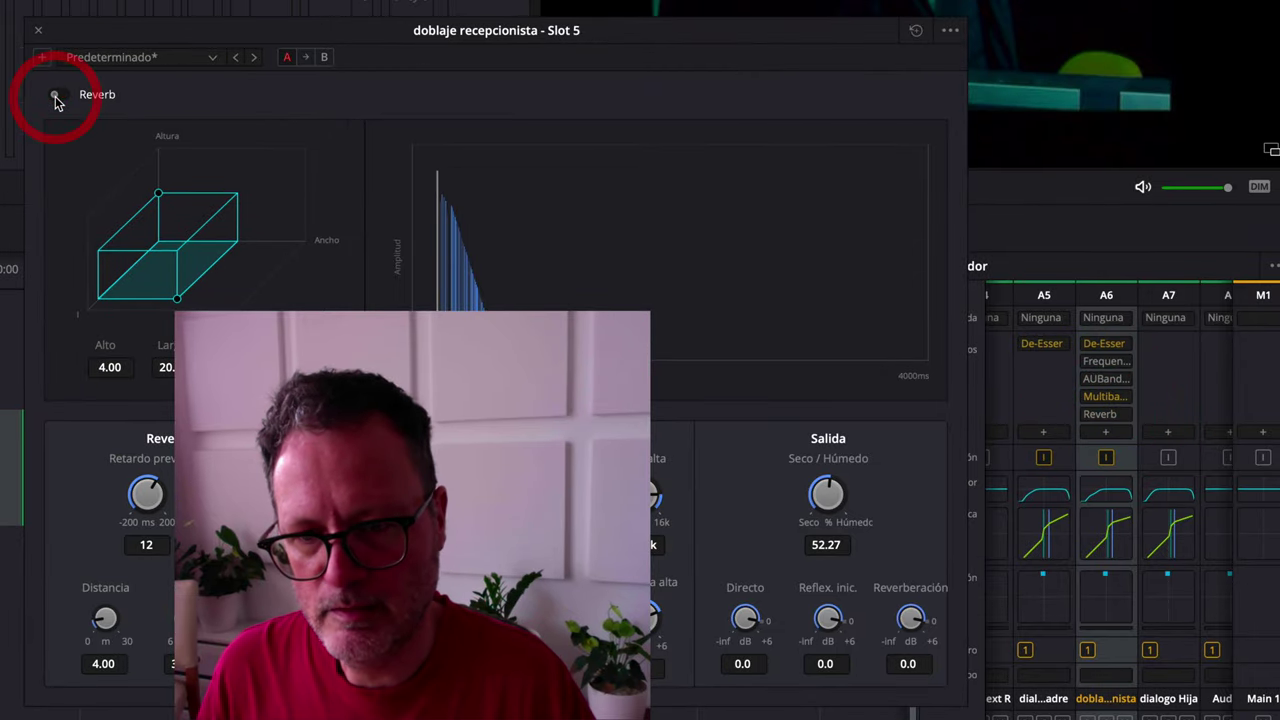
click(39, 31)
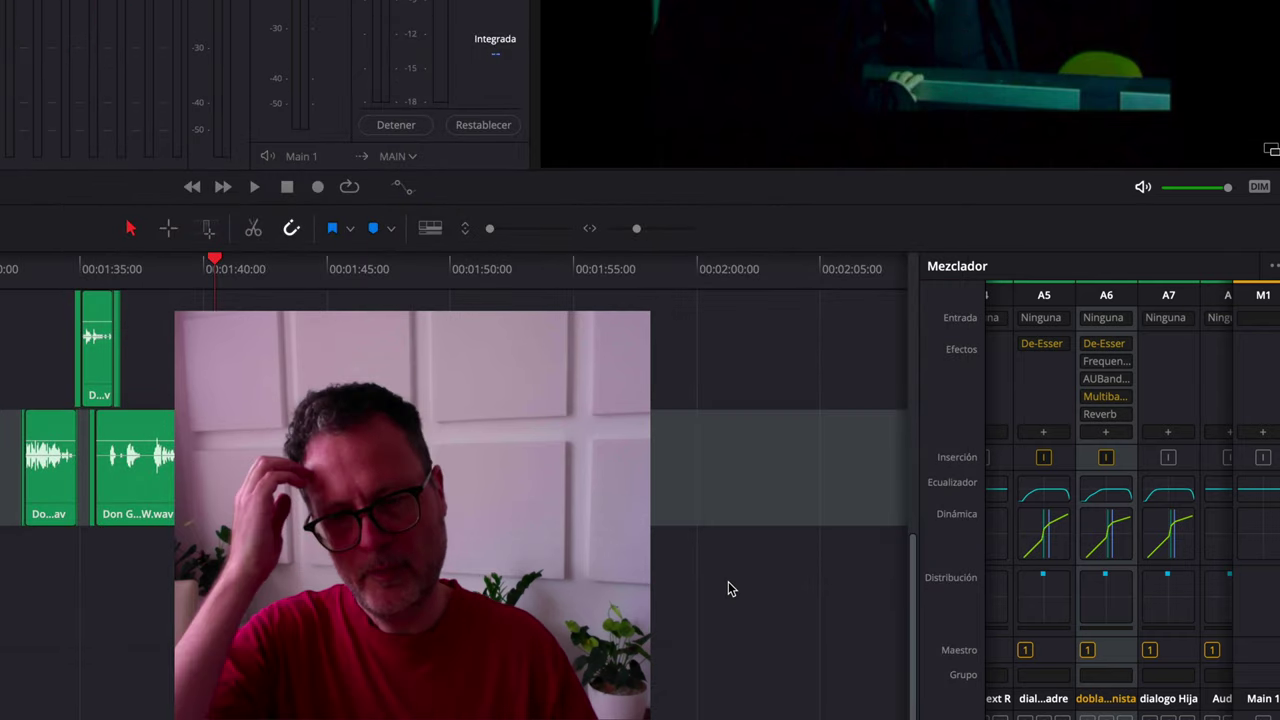
Step: Play the scene from just before 1:35 with the A6 track reverb bypassed
click(27, 272)
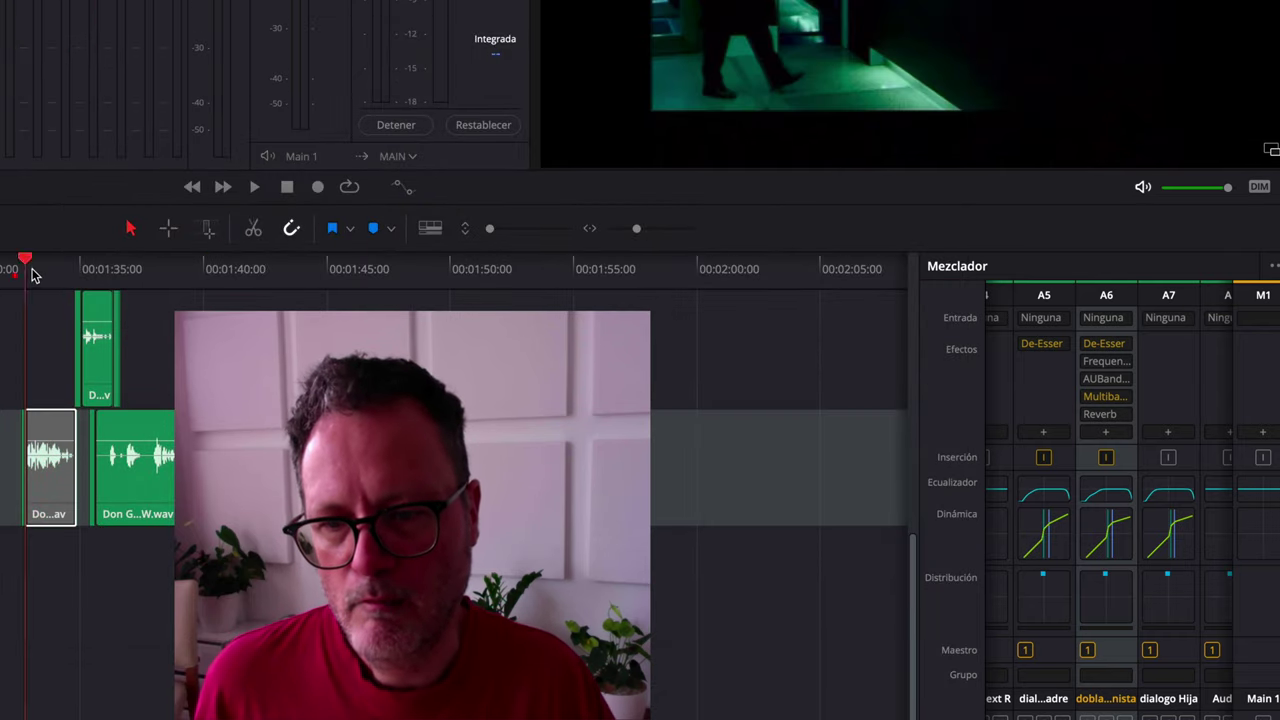
key(space)
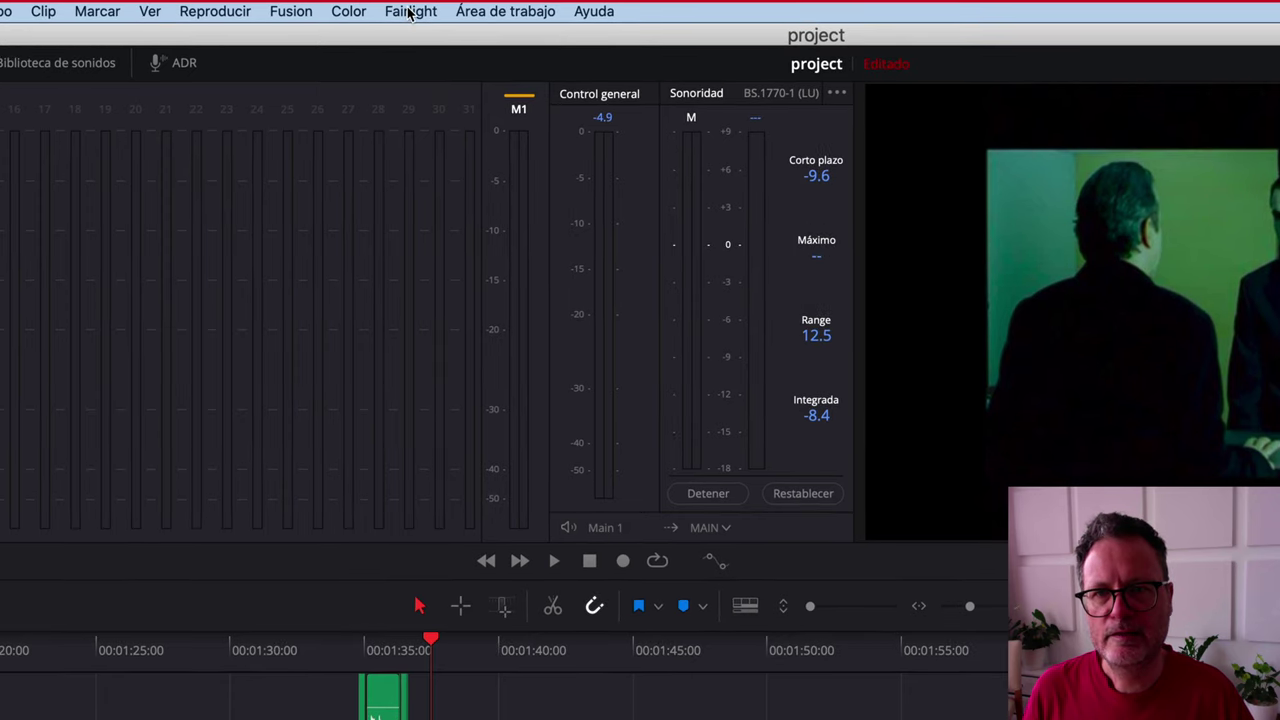
Step: Add a stereo Submezcla bus via Fairlight > Crear bus, renaming Sub 1 to 'reverb recepcion'
click(408, 12)
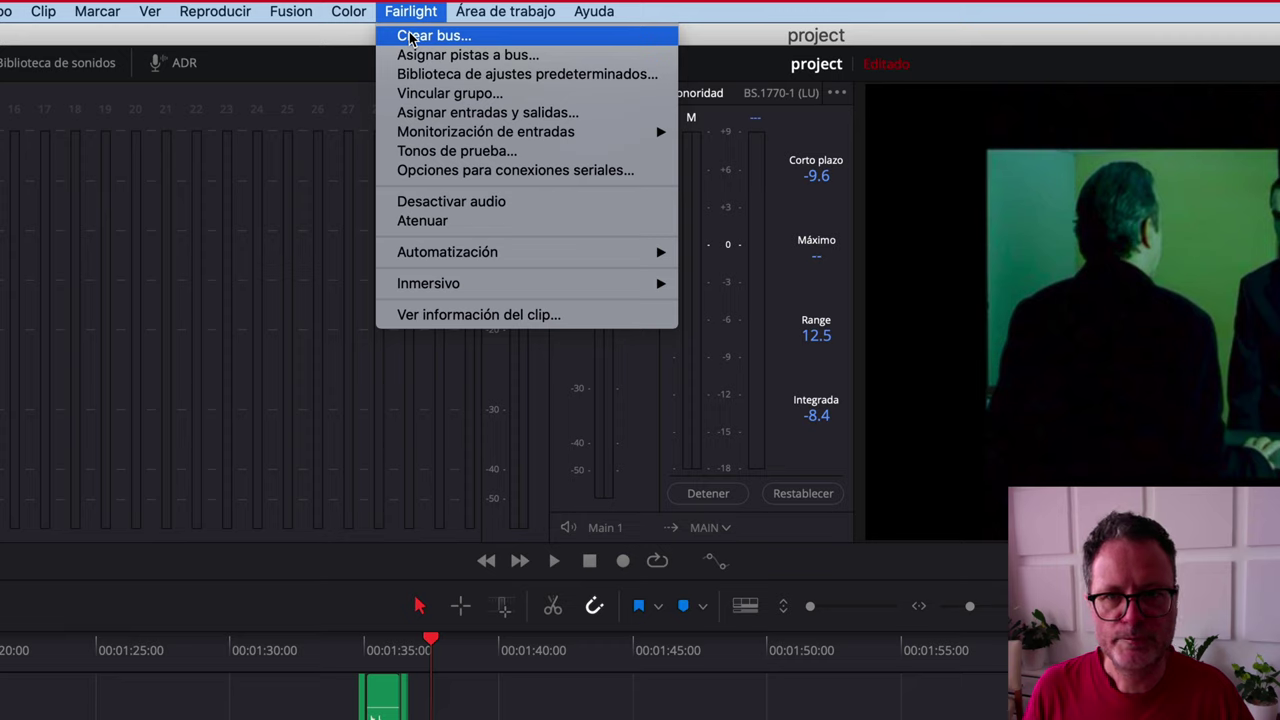
click(410, 37)
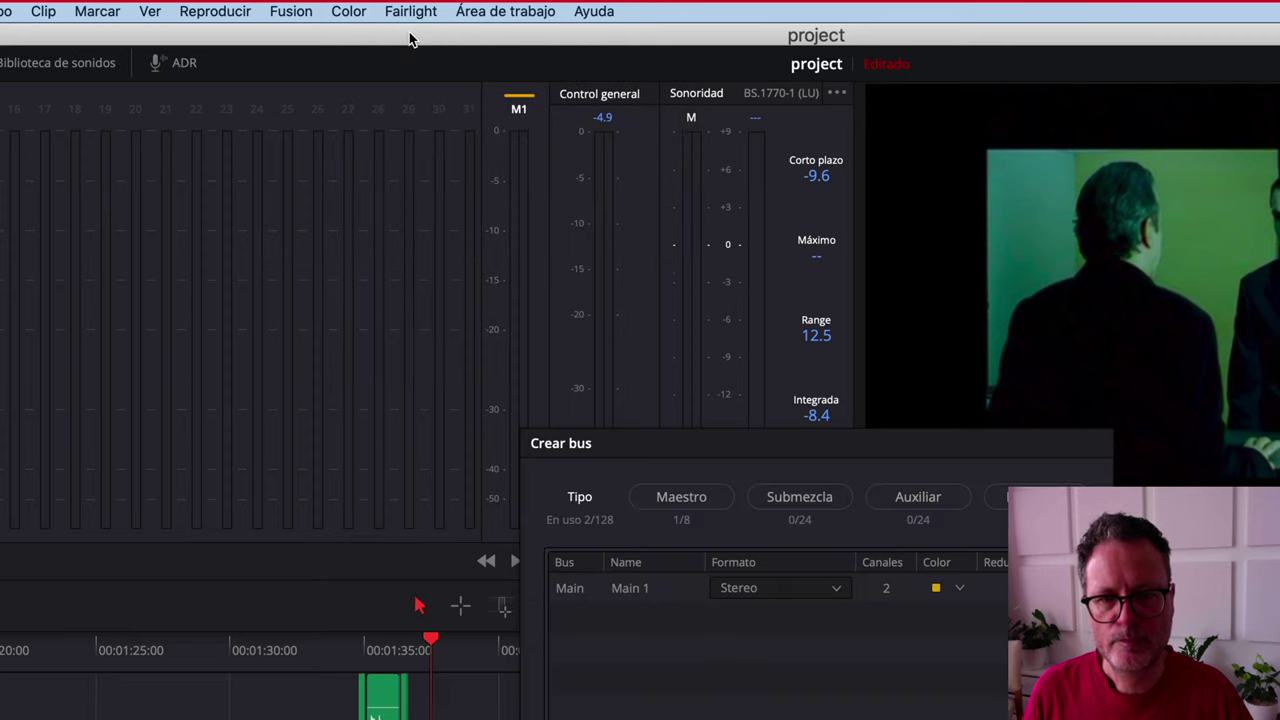
click(799, 498)
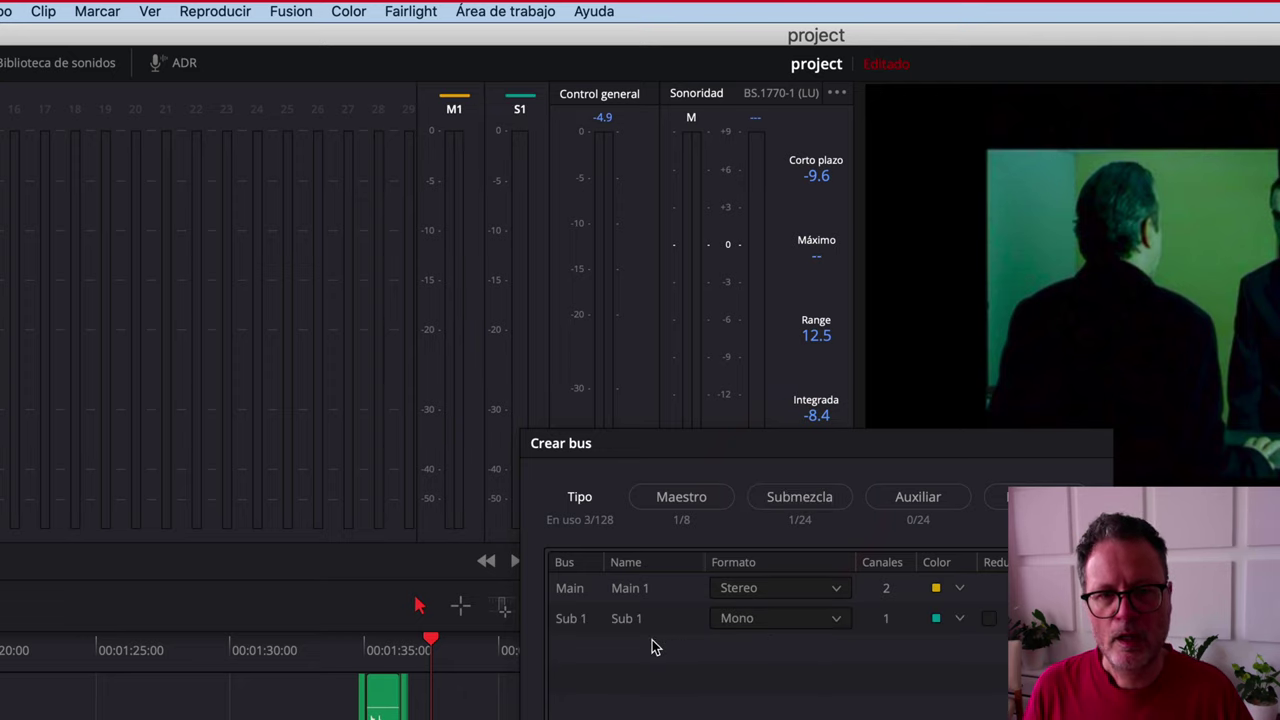
click(751, 621)
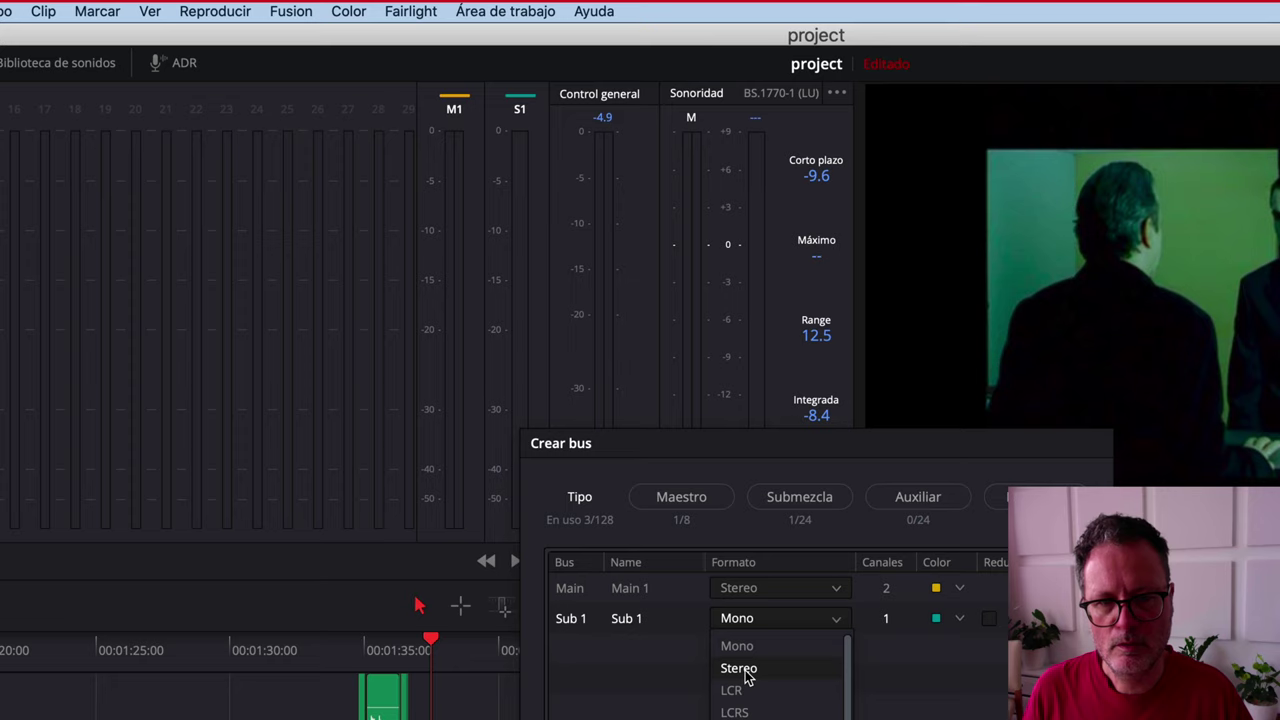
click(741, 669)
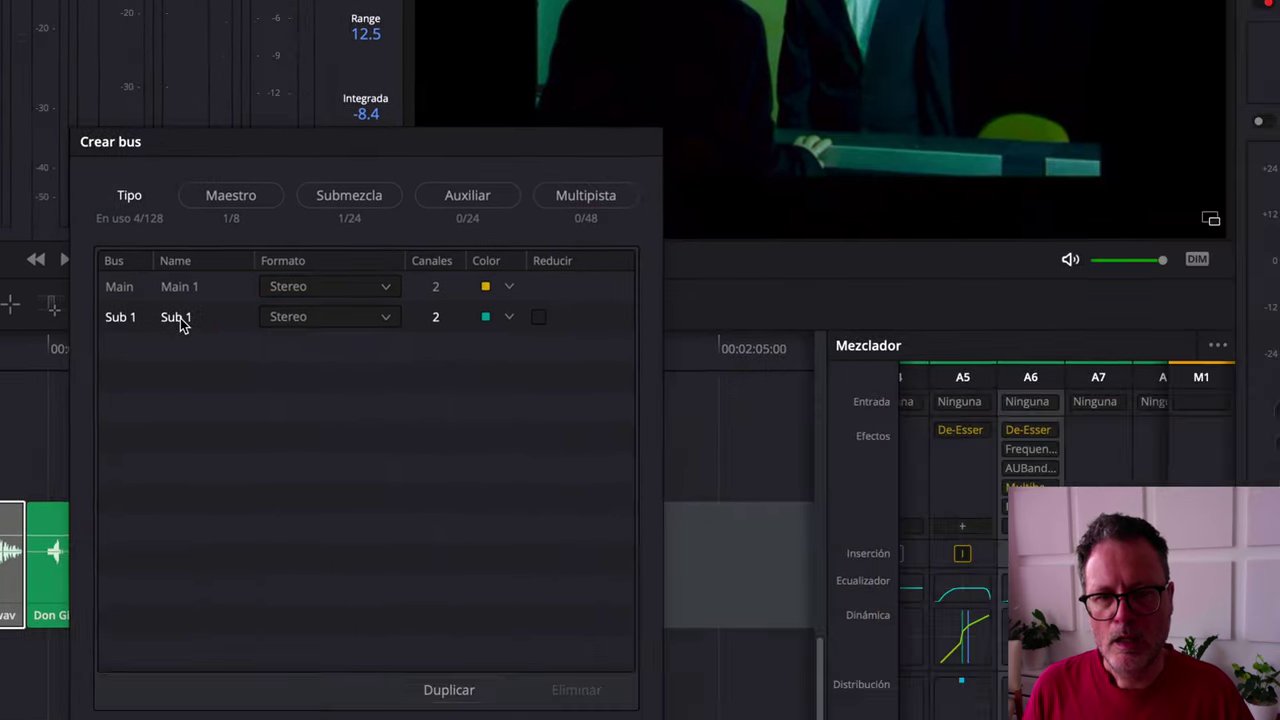
double_click(630, 620)
click(128, 278)
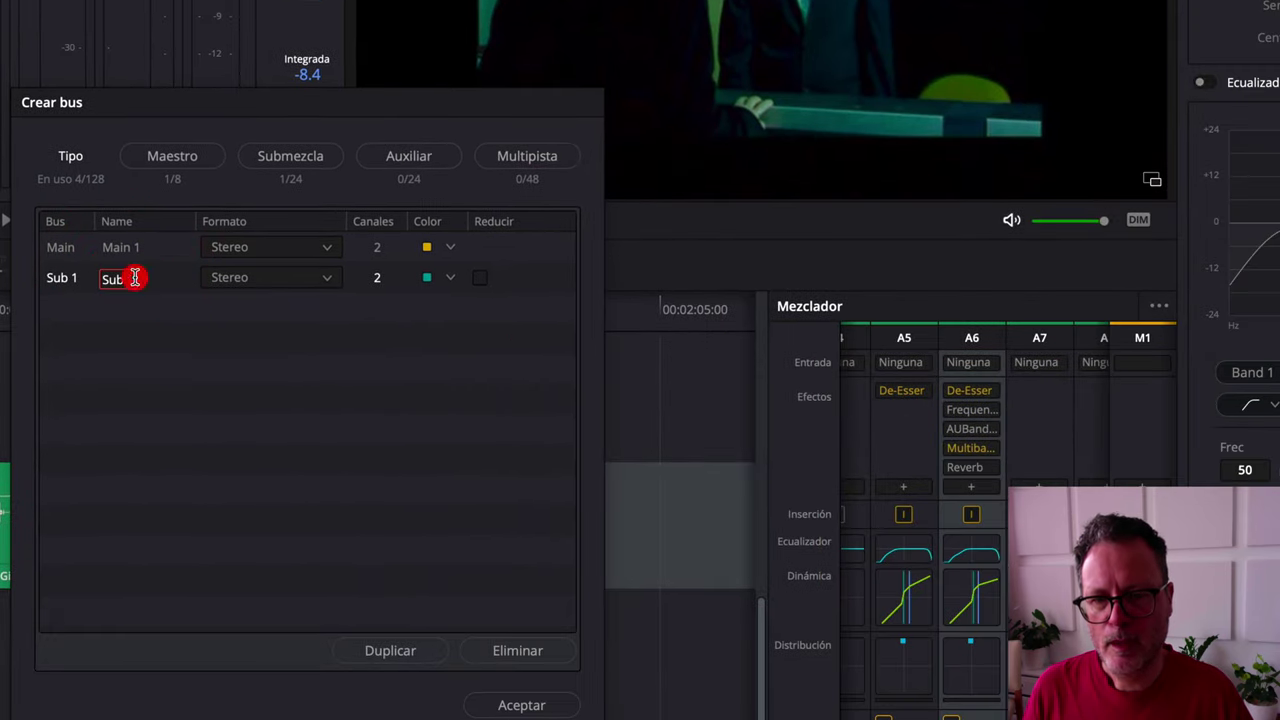
triple_click(103, 278)
text(re)
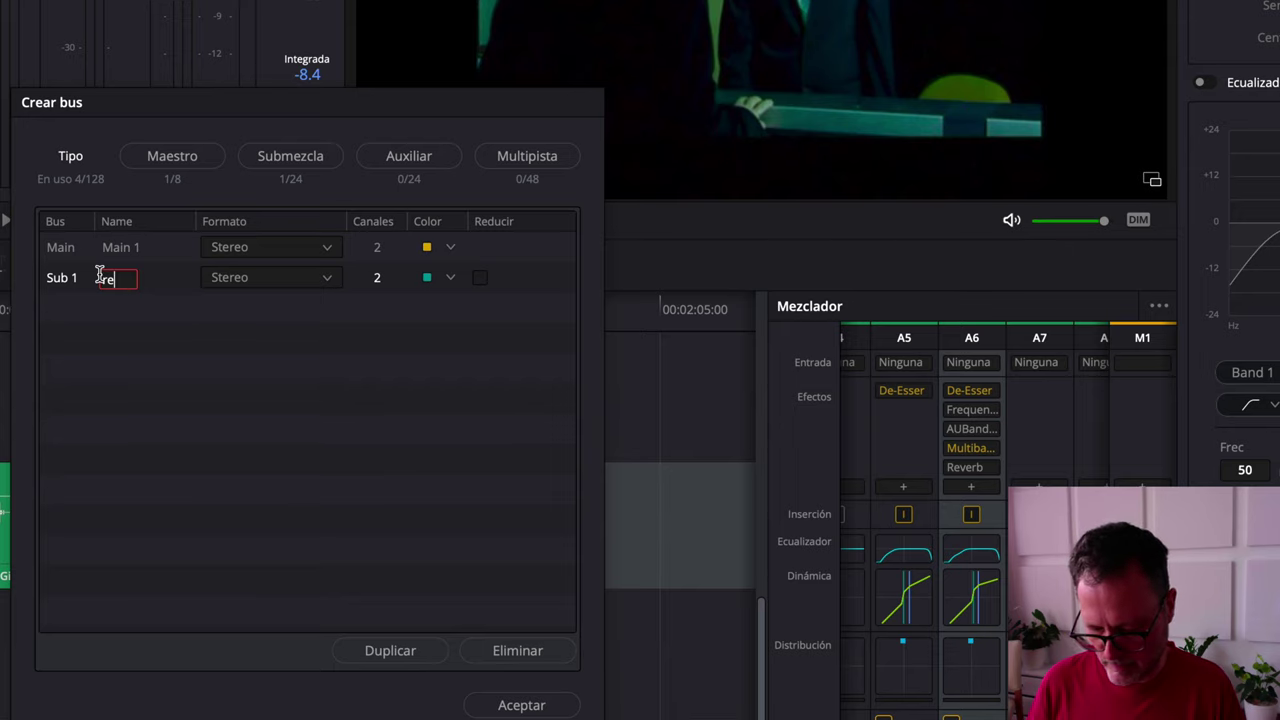
text(verb)
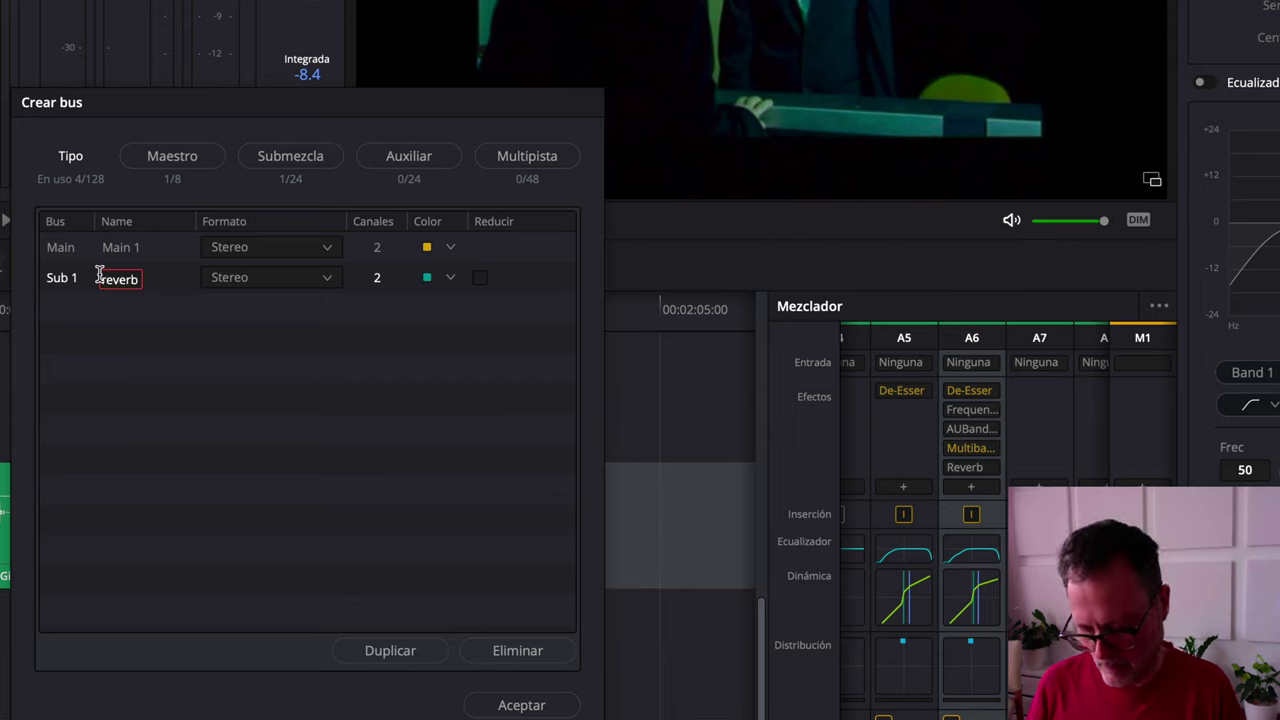
text( recepcion)
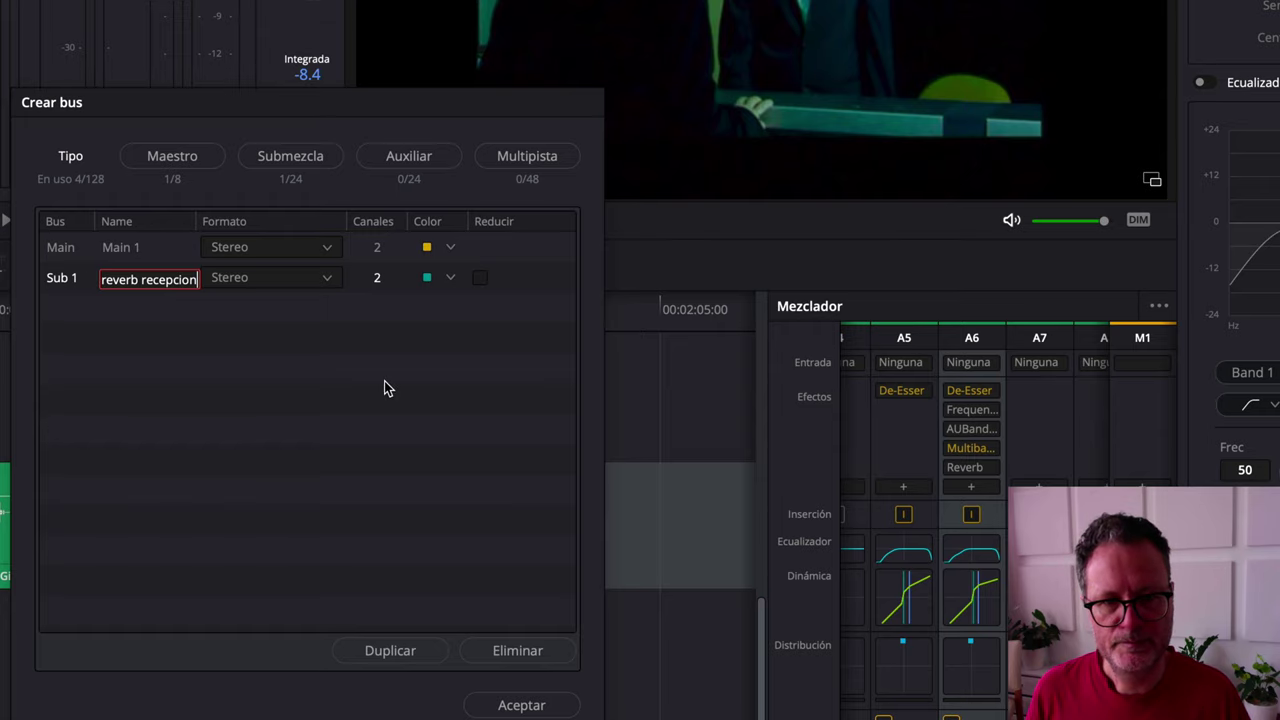
click(531, 708)
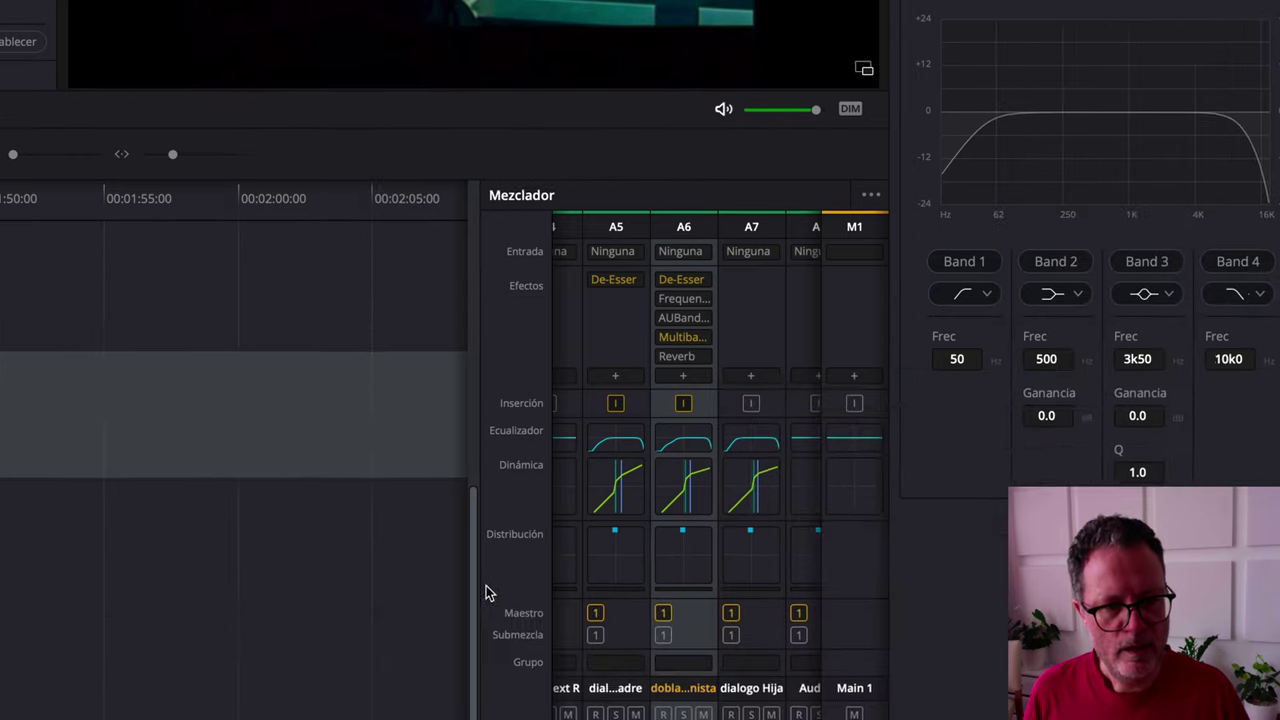
drag(769, 695, 431, 687)
drag(131, 571, 125, 571)
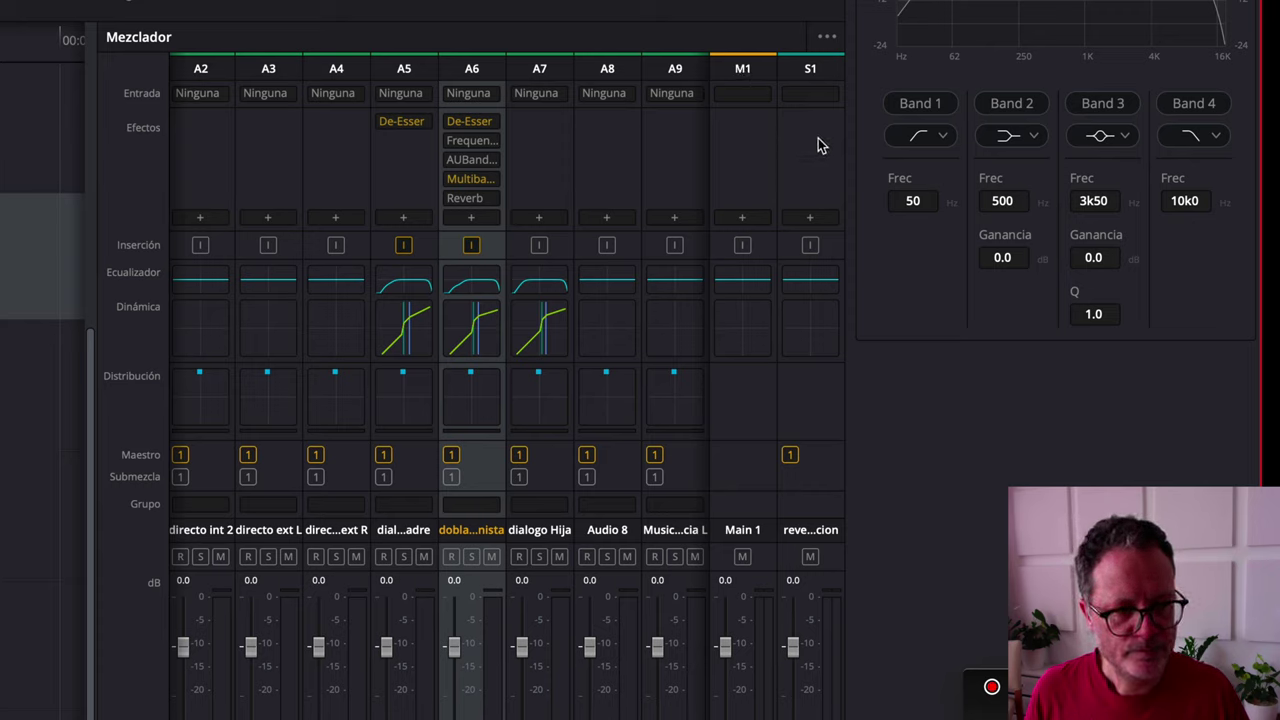
click(812, 537)
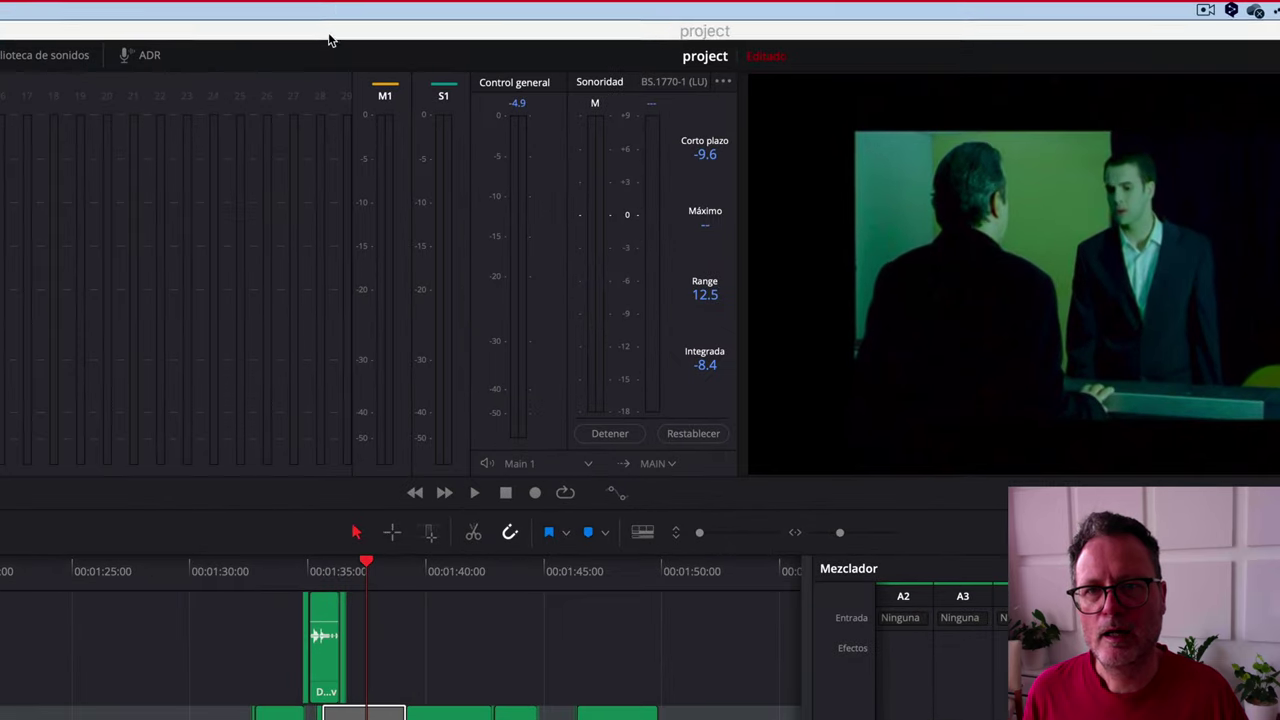
mouse_move(330, 8)
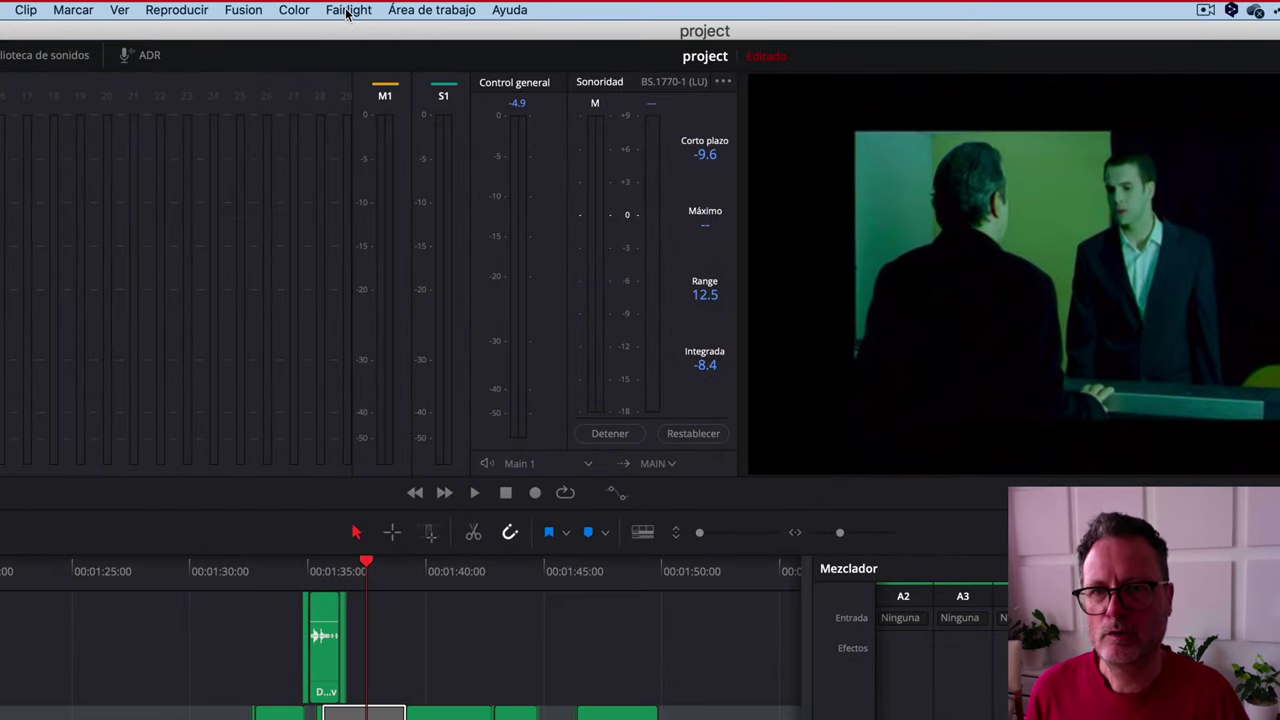
click(347, 10)
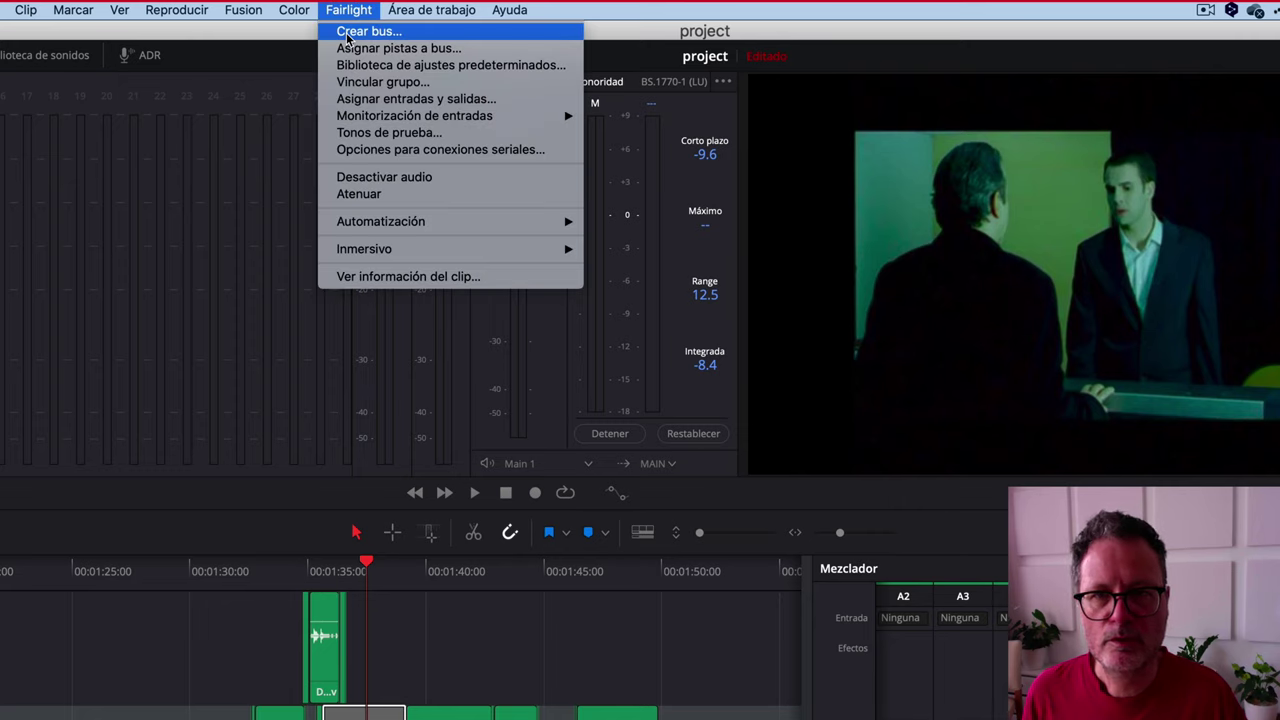
click(348, 34)
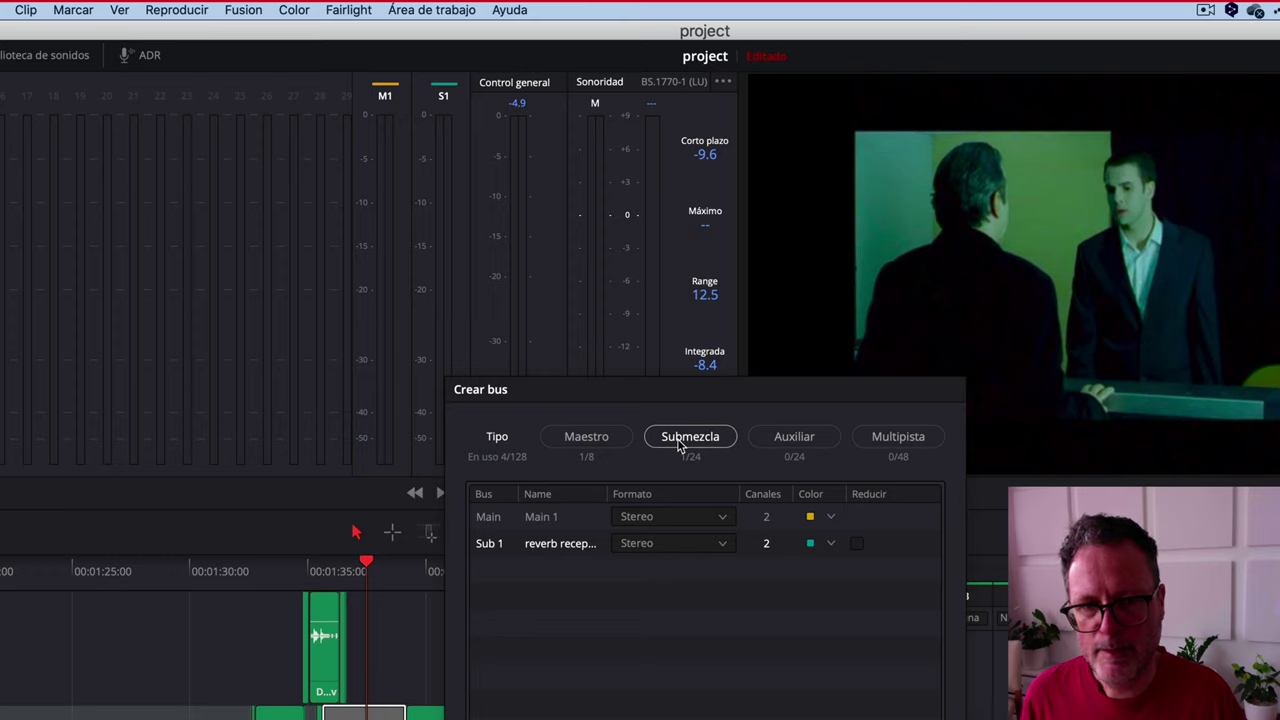
click(679, 440)
click(662, 569)
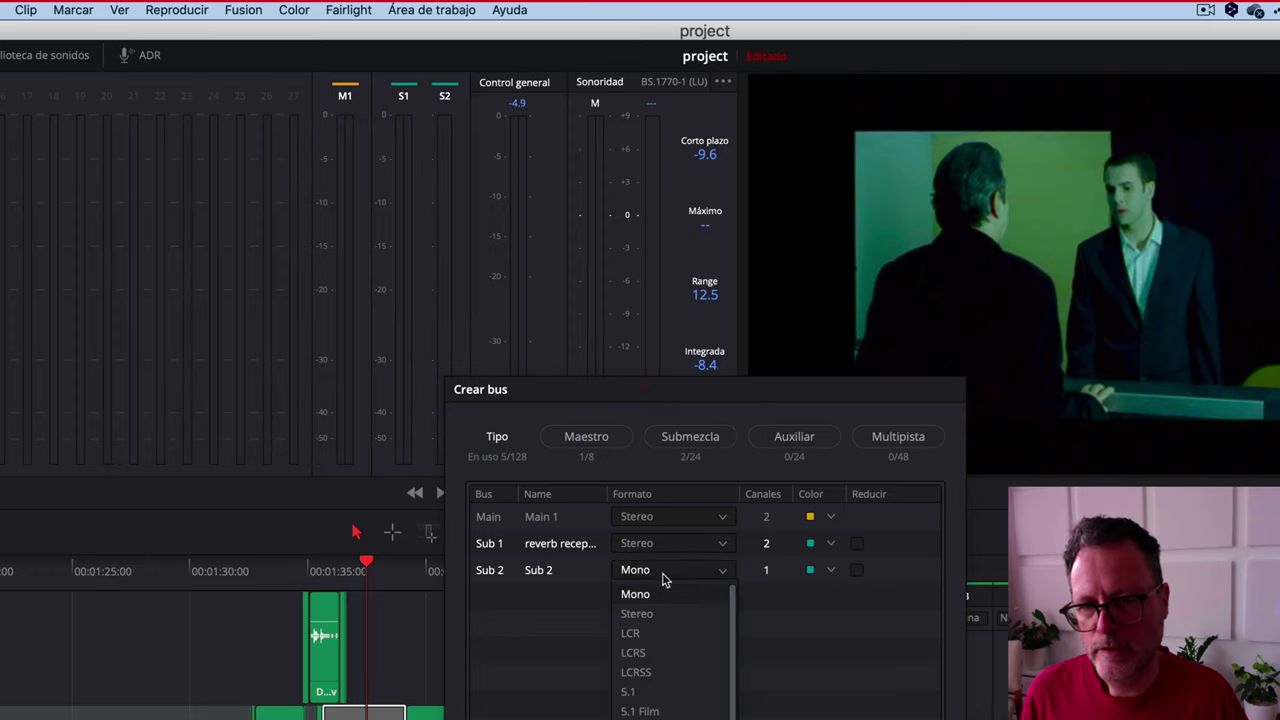
click(661, 612)
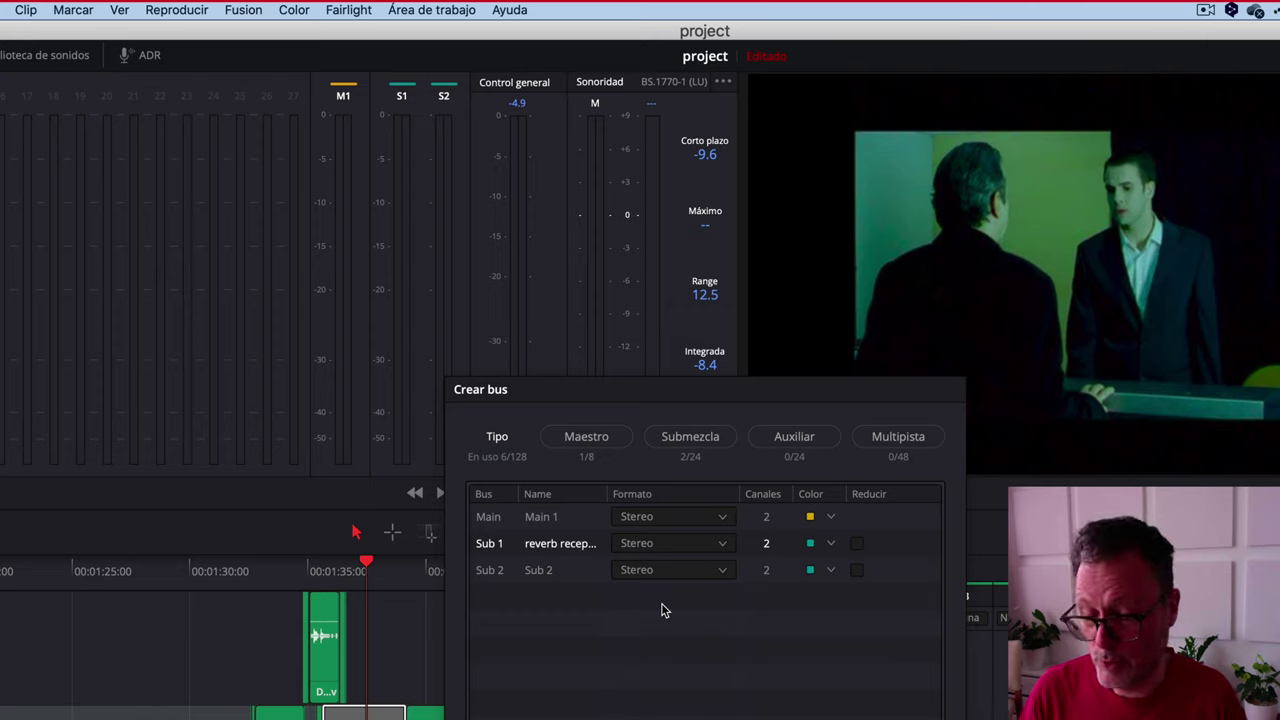
double_click(545, 570)
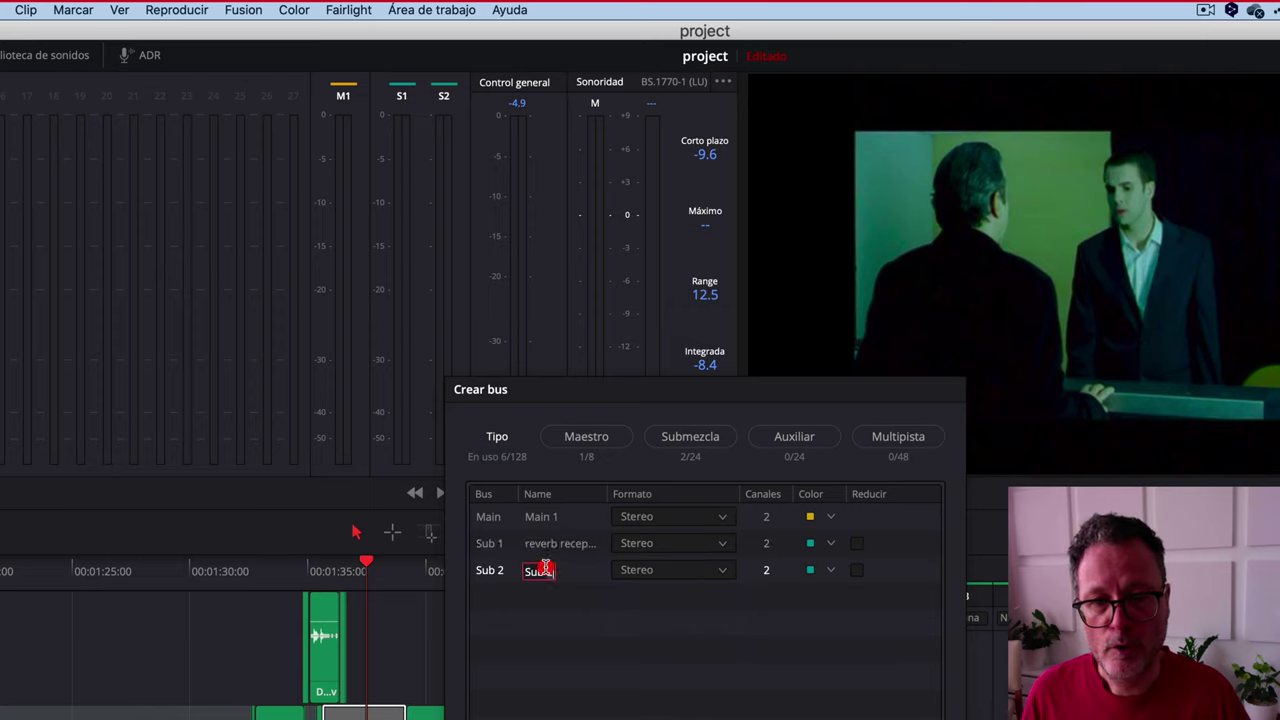
click(545, 570)
key(BackSpace)
key(BackSpace)
key(BackSpace)
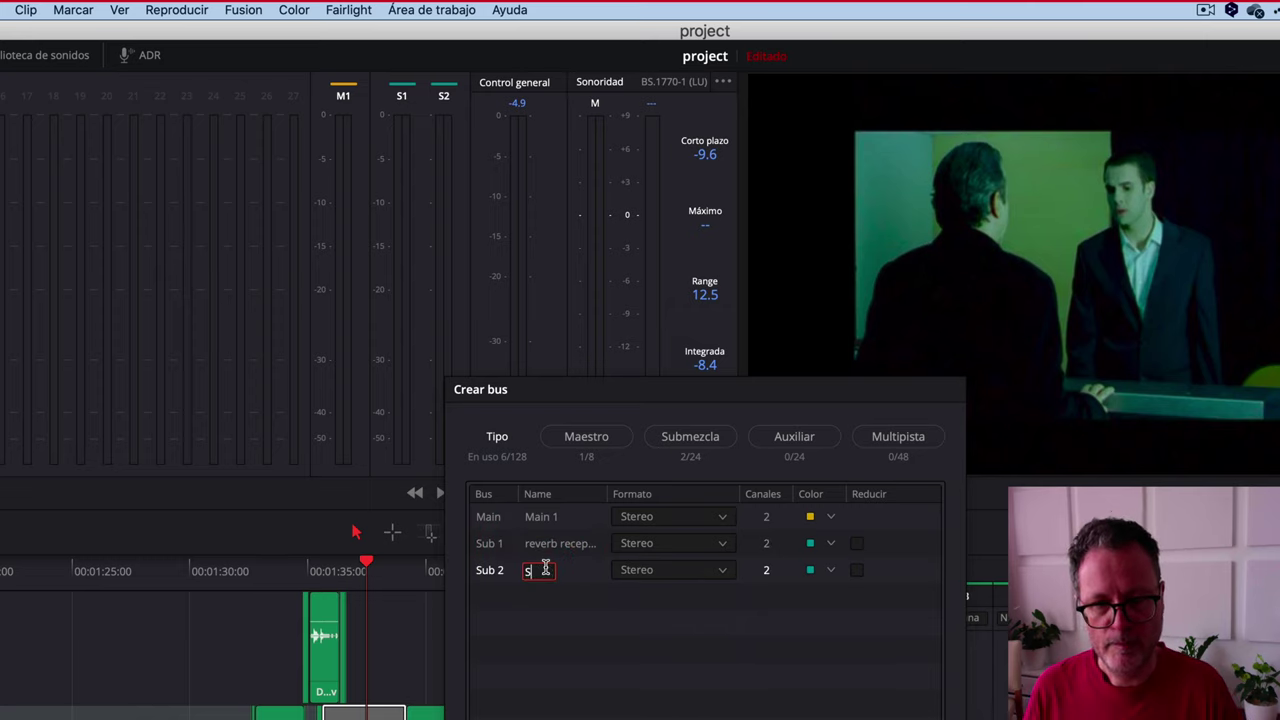
text(rb)
text( recep)
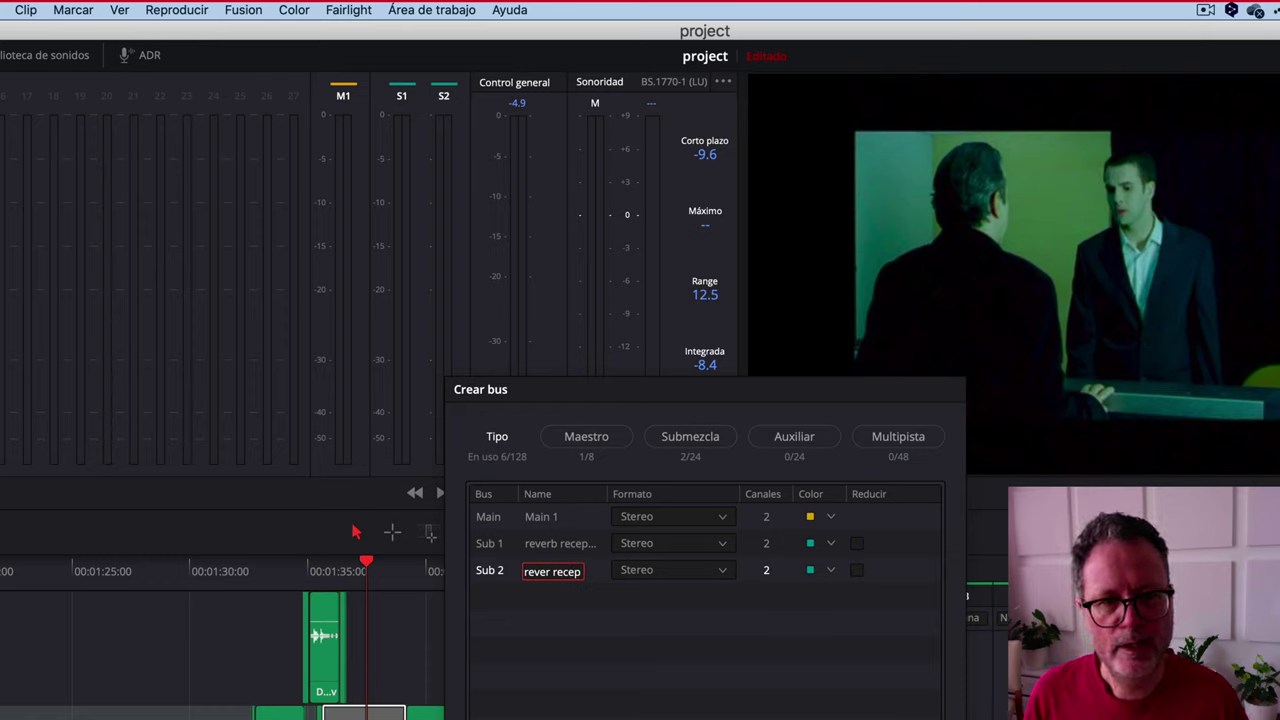
key(Return)
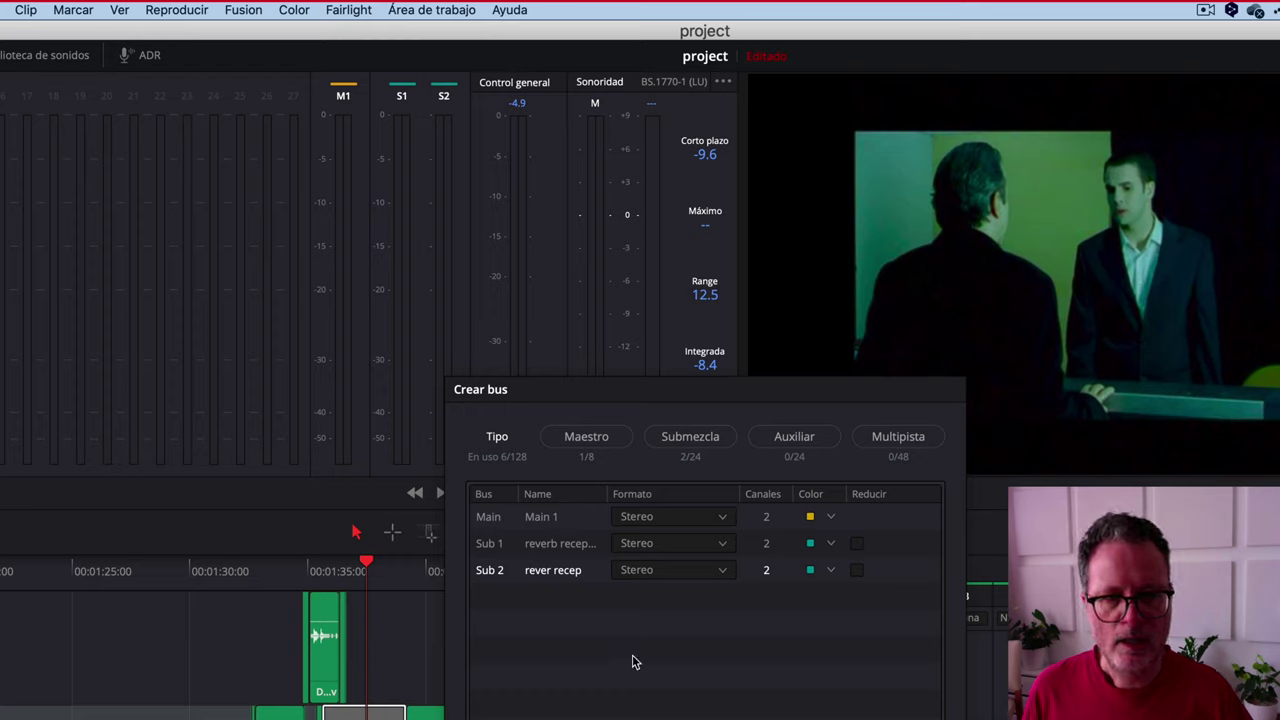
double_click(543, 580)
click(487, 578)
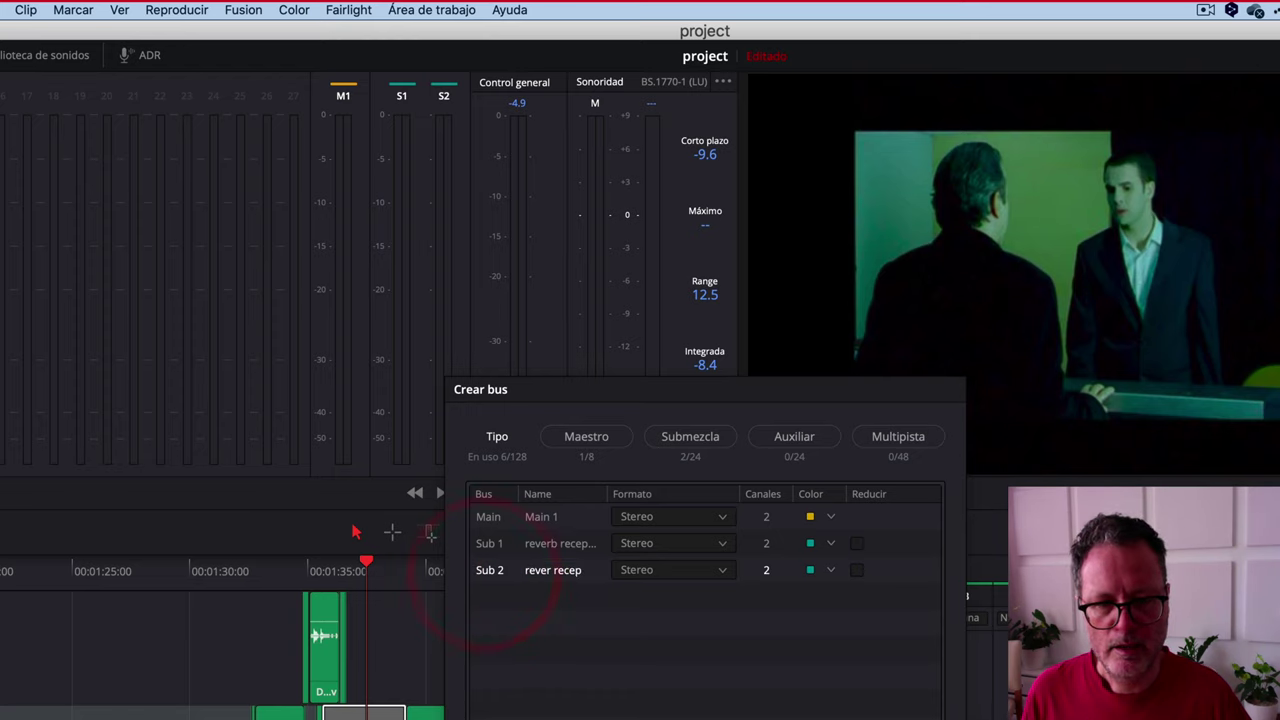
key(Delete)
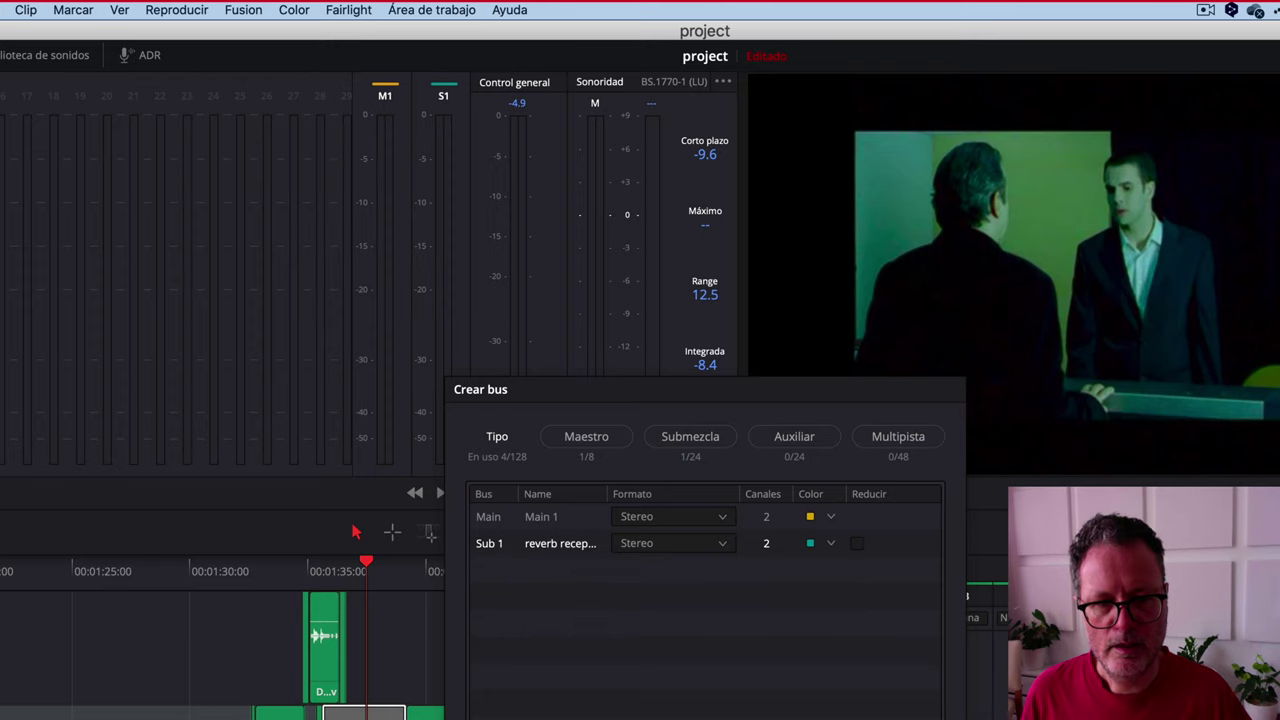
key(Escape)
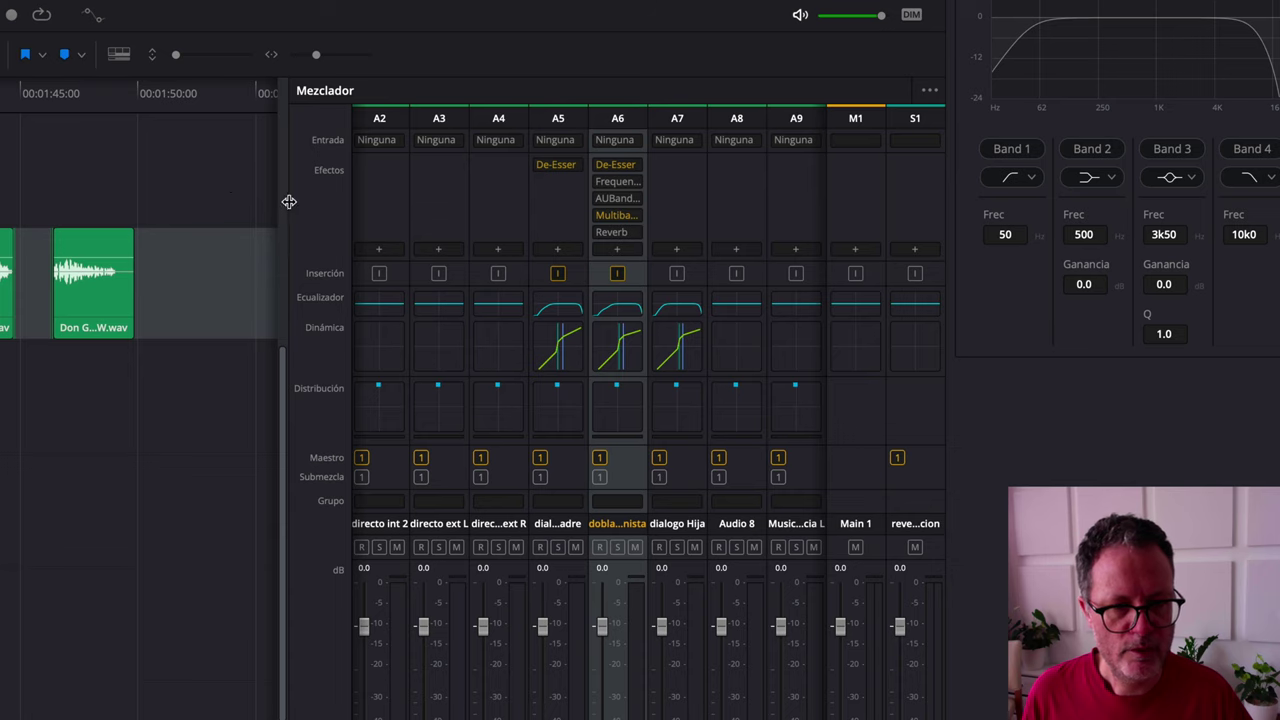
Step: Drag the mixer's left divider leftward to show every strip from A1 through the S1 submix
drag(288, 202, 188, 200)
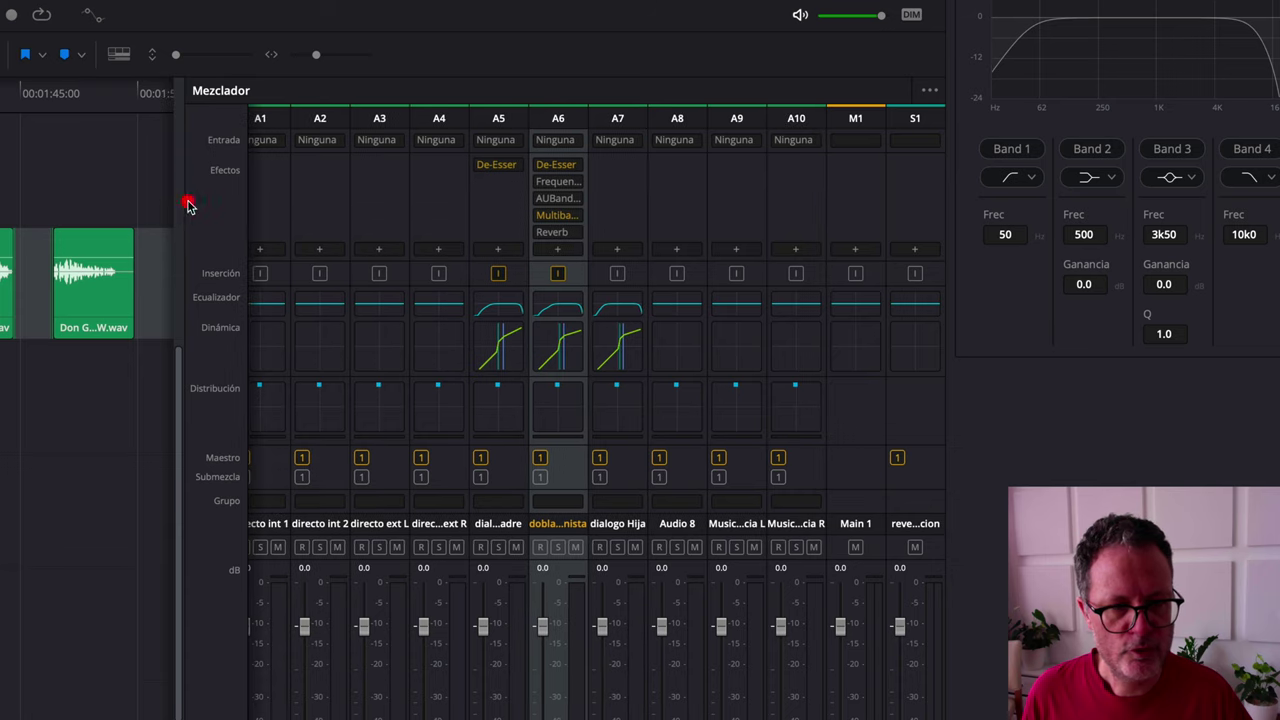
click(810, 208)
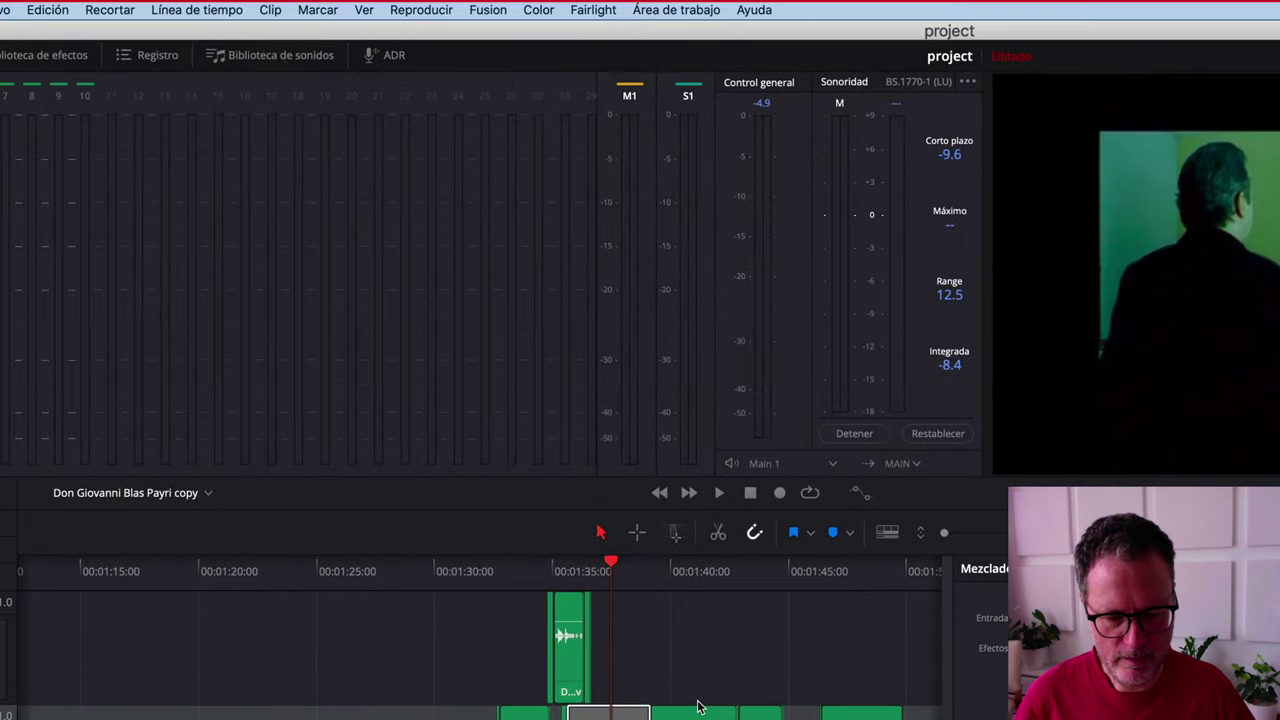
Step: In Asignar pistas a bus, assign the doblaje recepcionista track to the S1 reverb submix
click(596, 11)
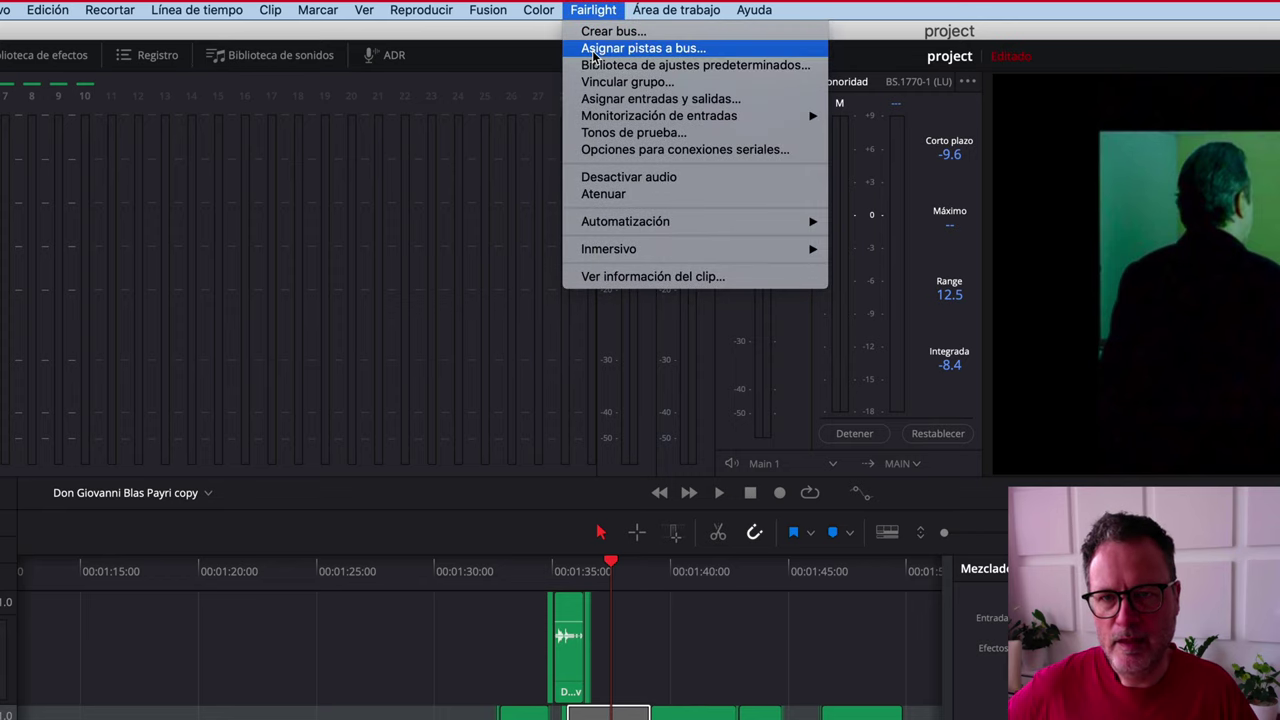
click(593, 52)
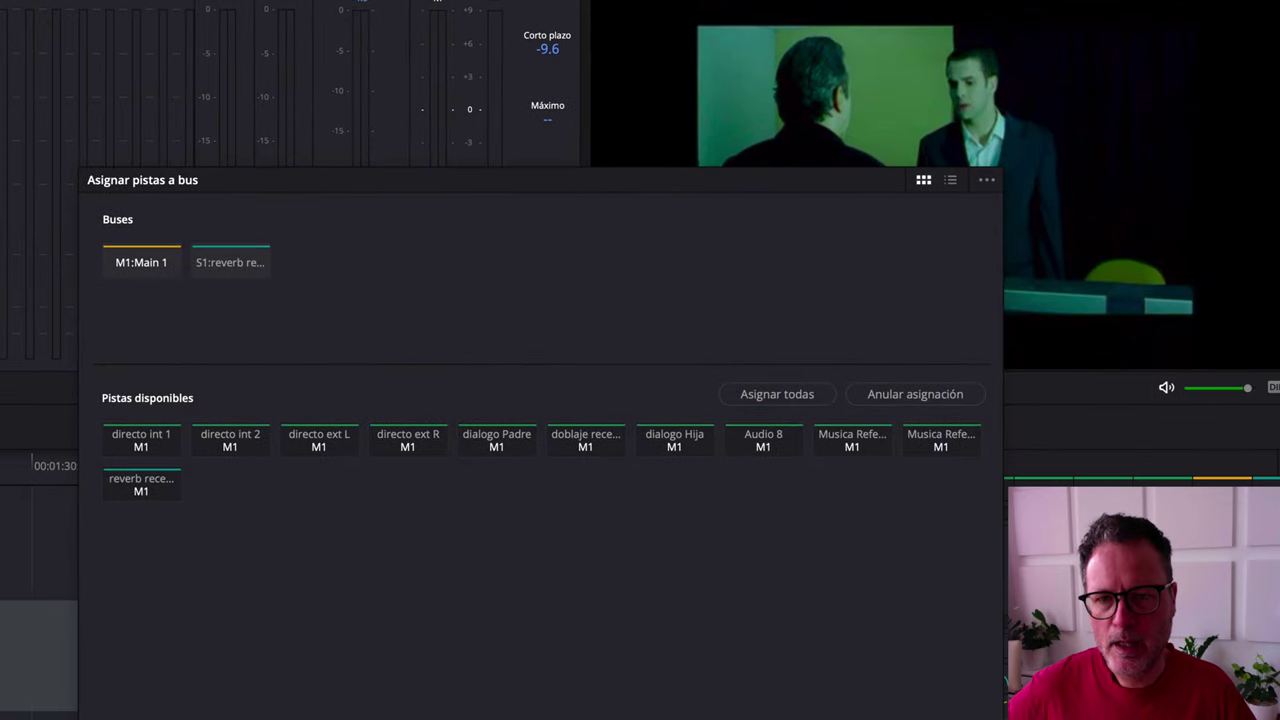
click(223, 263)
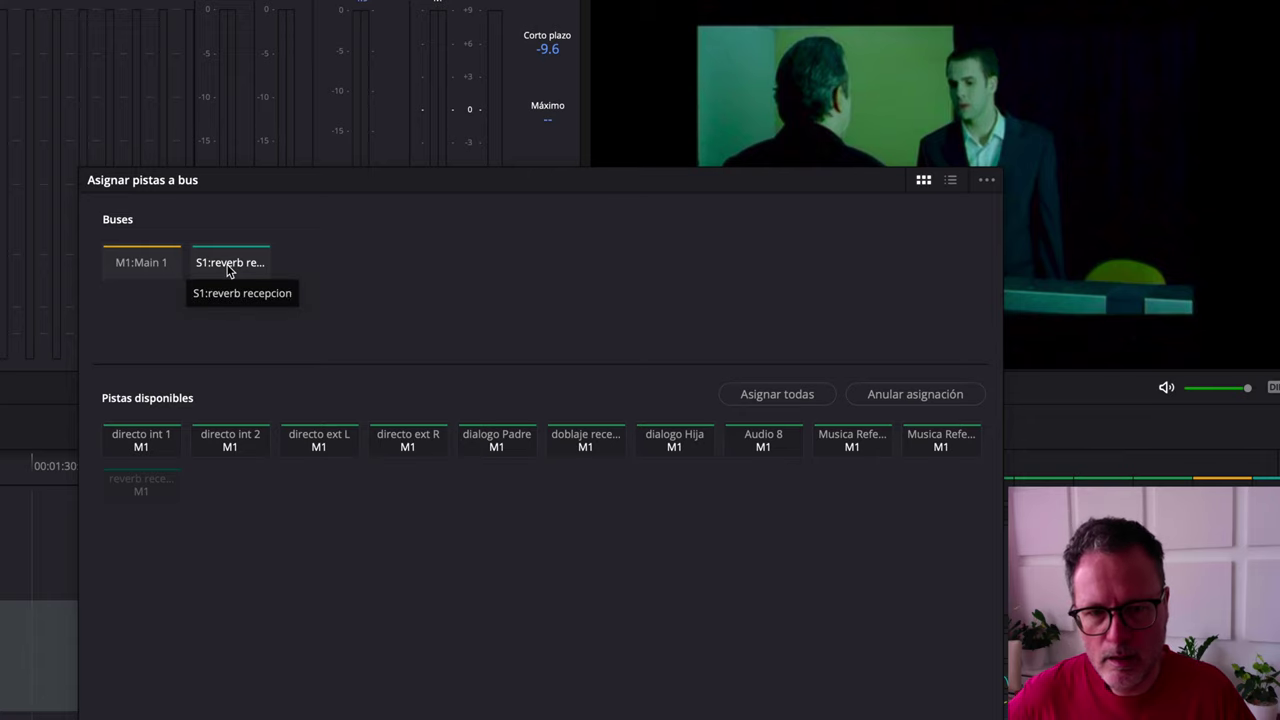
click(587, 445)
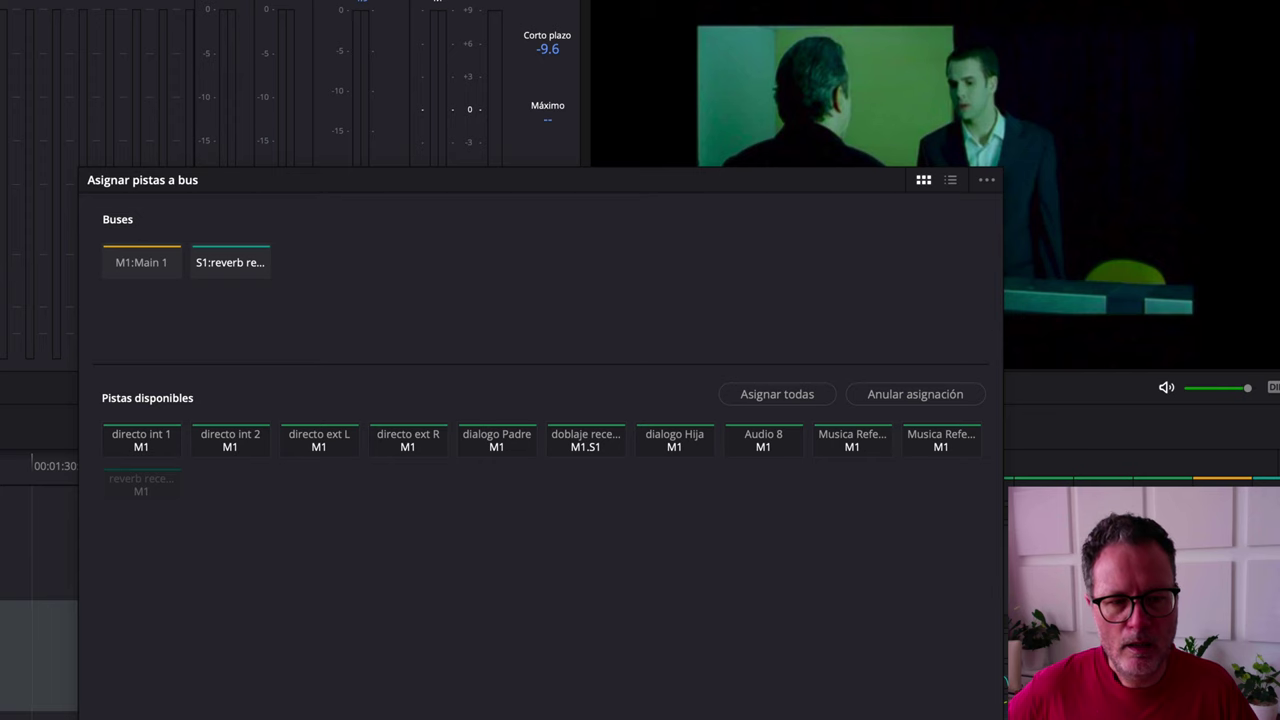
click(567, 452)
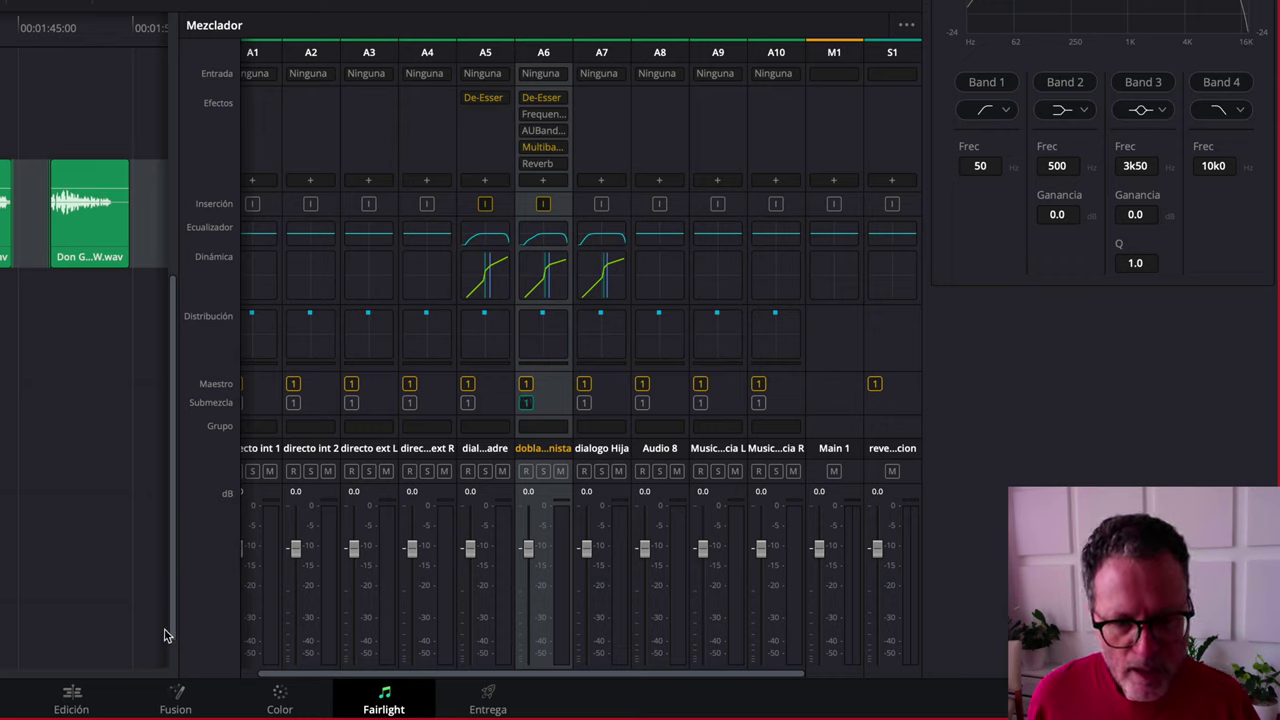
Step: Widen the mixer to show the whole A1 strip and select the S1 reverb recepcion bus
drag(178, 627, 75, 622)
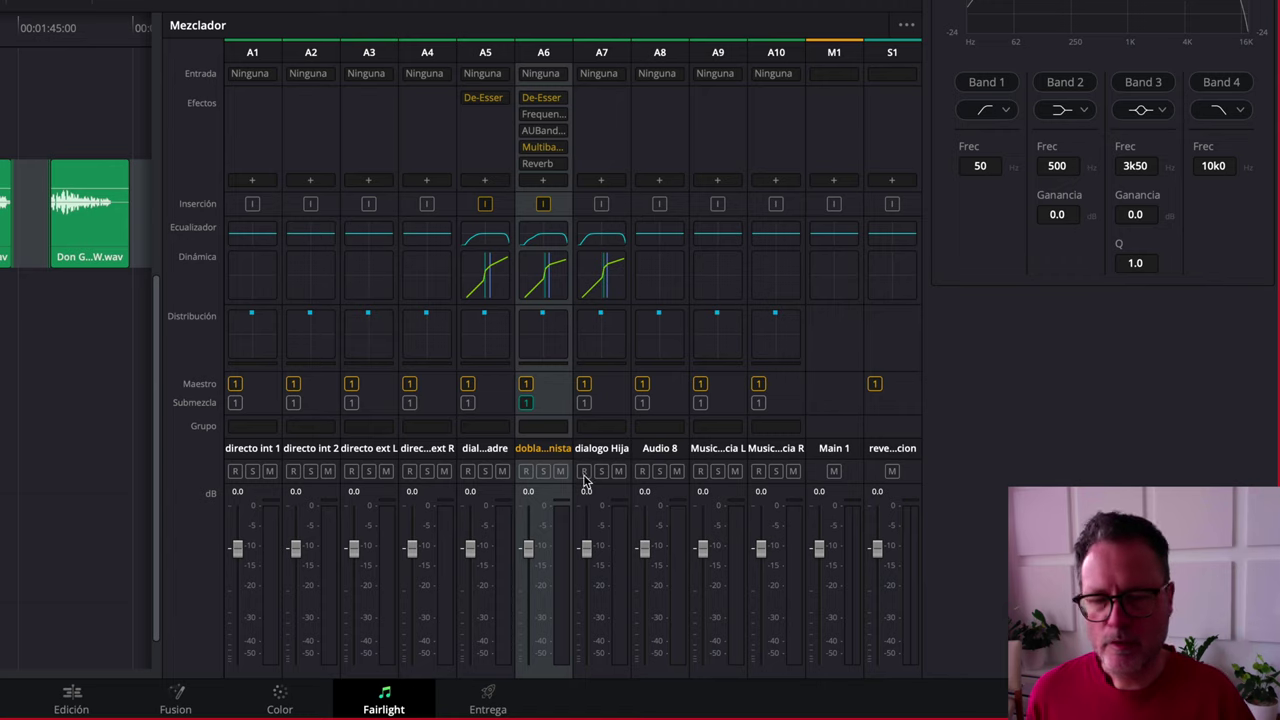
click(894, 56)
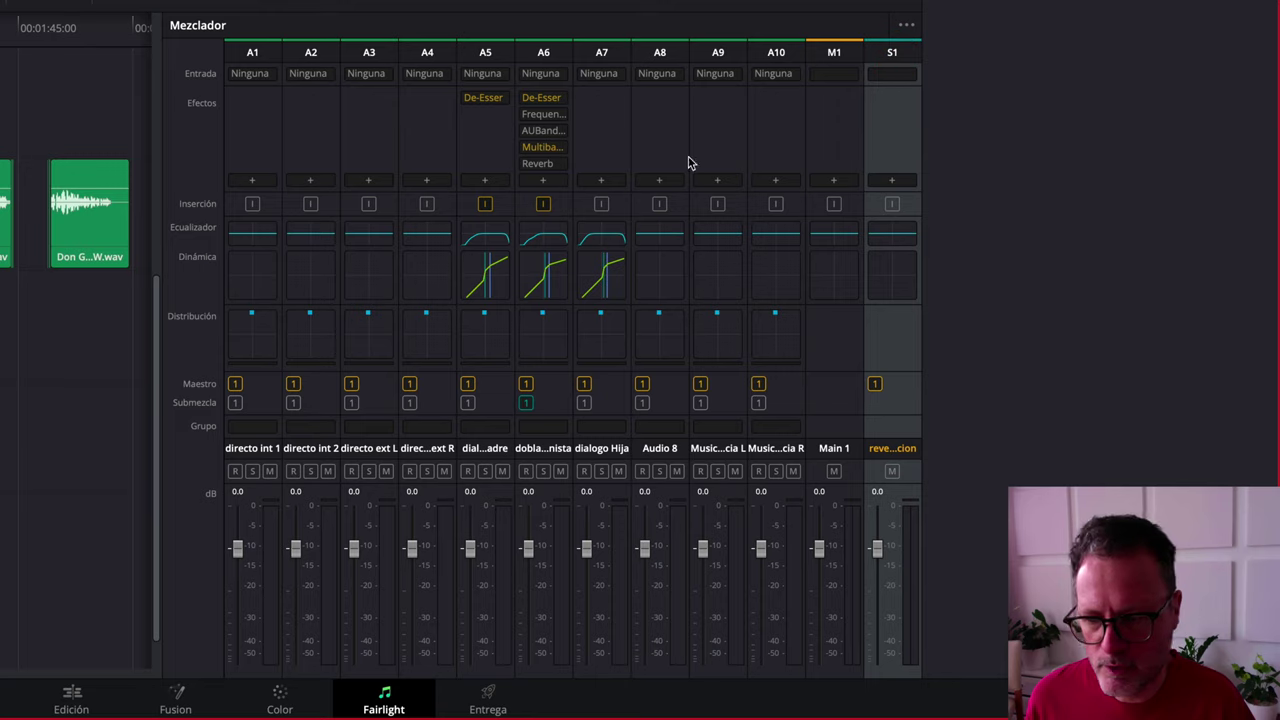
scroll(75, 200, down, 1)
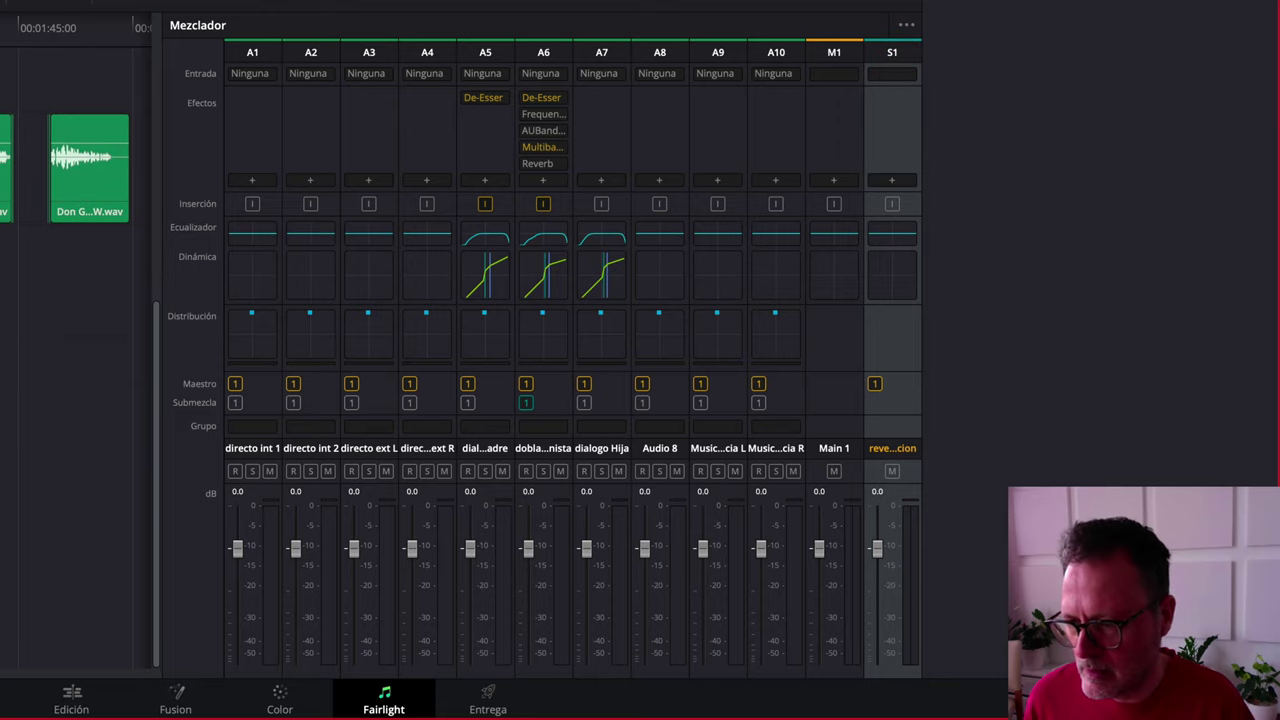
scroll(75, 300, up, 2)
scroll(75, 300, up, 3)
scroll(75, 300, down, 5)
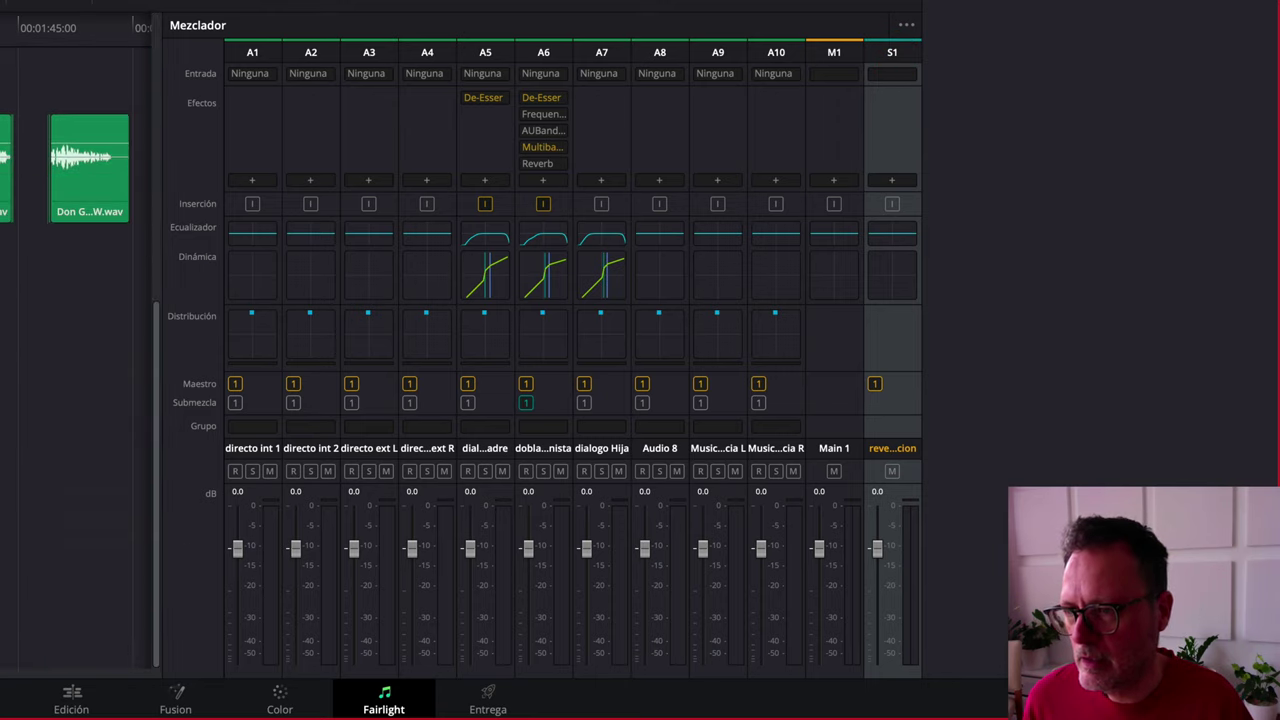
scroll(75, 400, up, 5)
scroll(75, 400, down, 5)
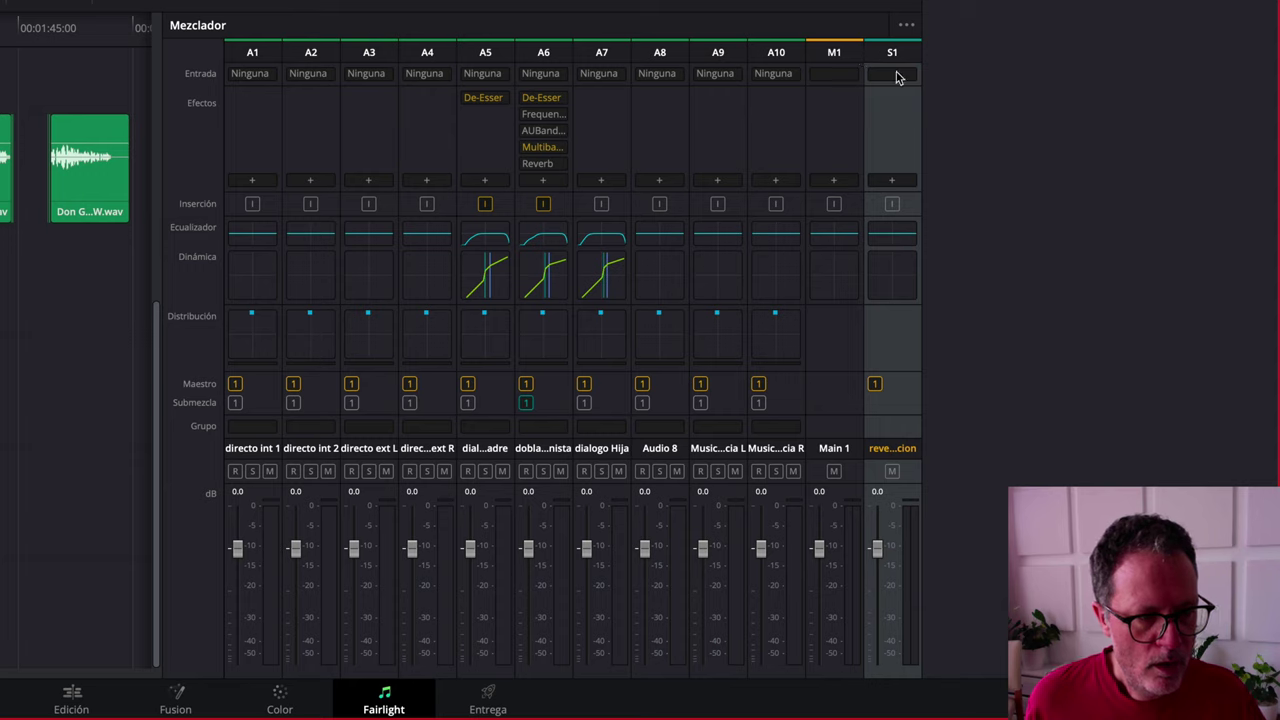
Step: Insert the FairlightFX Reverb into the effects slot of bus S1
click(892, 182)
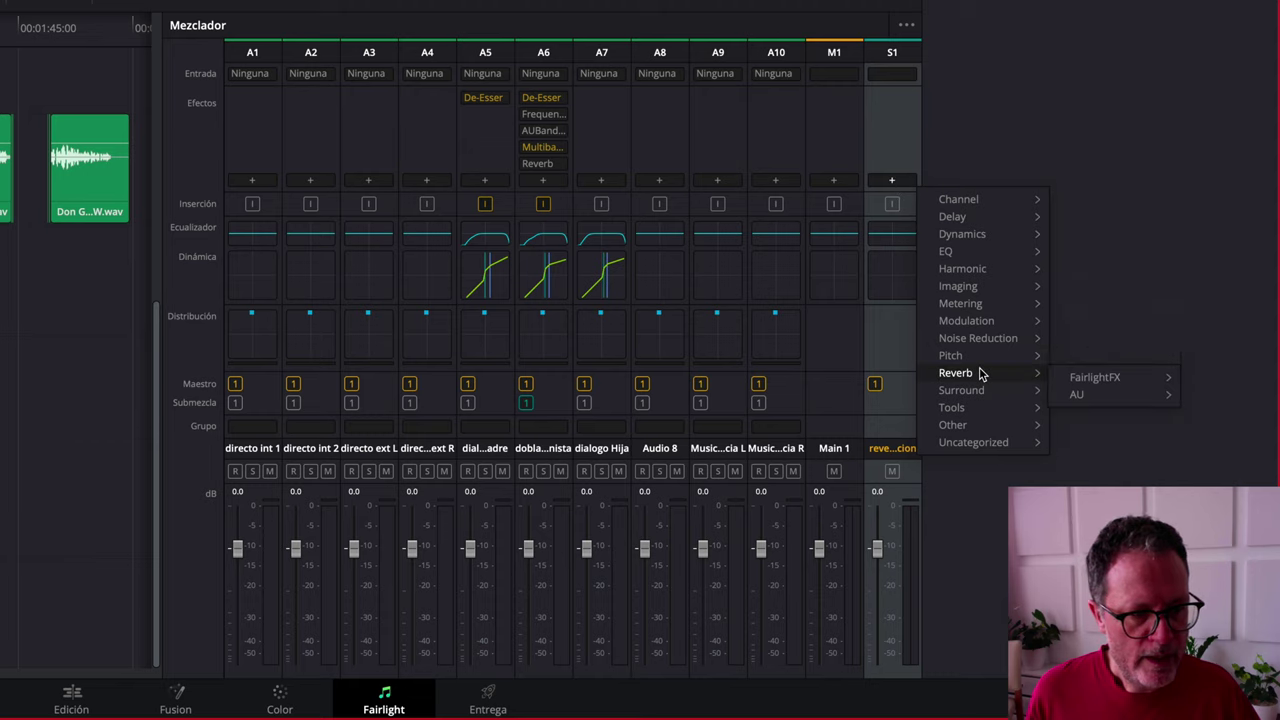
mouse_move(955, 355)
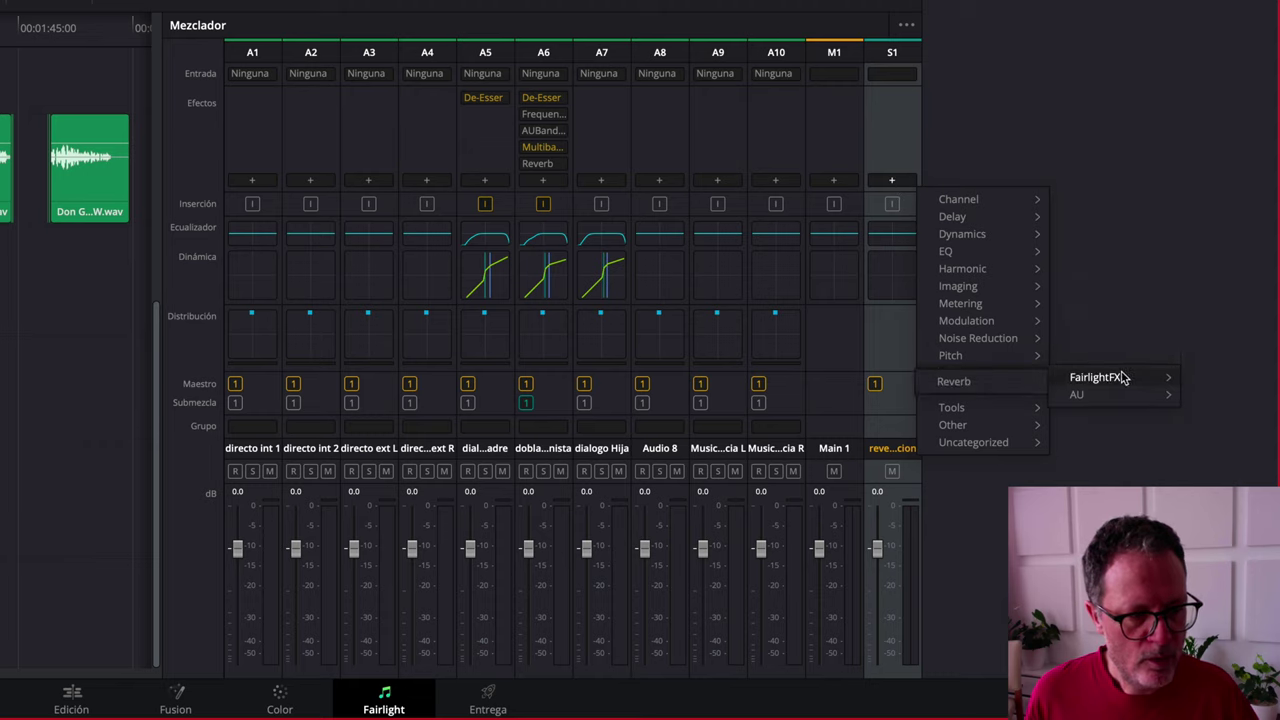
click(1015, 382)
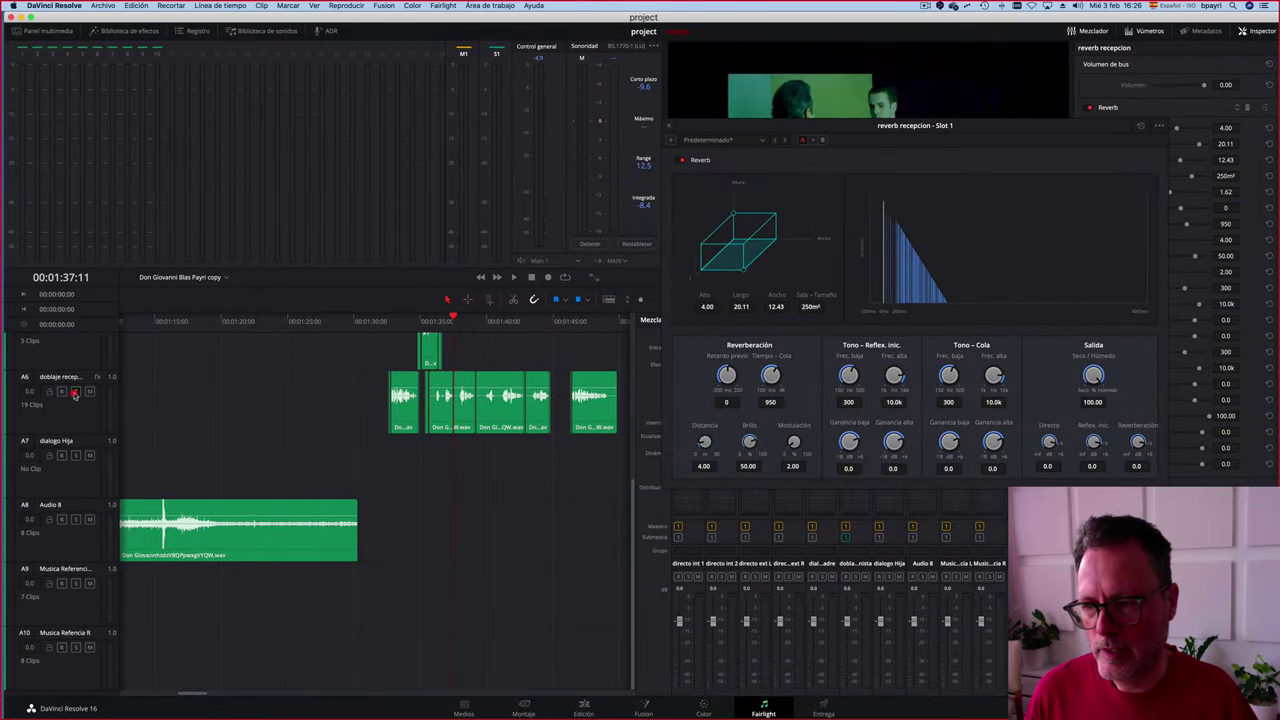
Step: Solo the doblaje recepcionista track and play from about 1:35 to hear the reverb
click(74, 393)
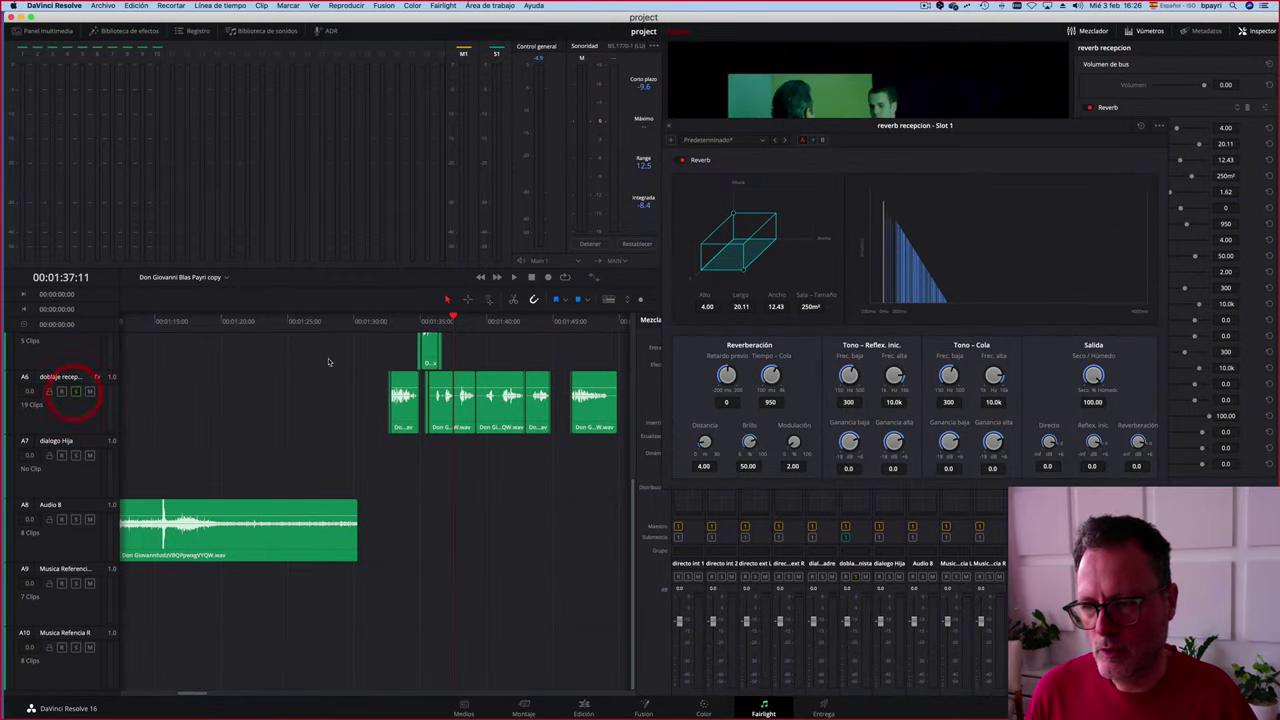
click(446, 323)
key(space)
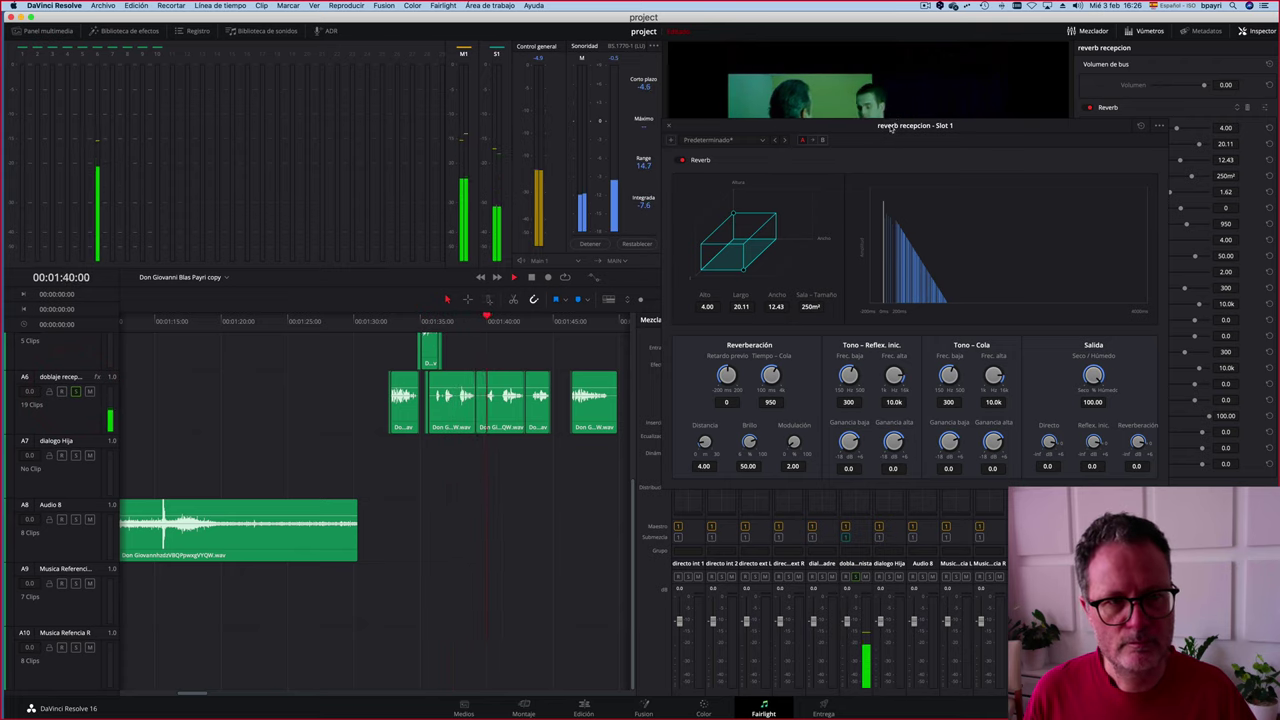
drag(891, 129, 537, 297)
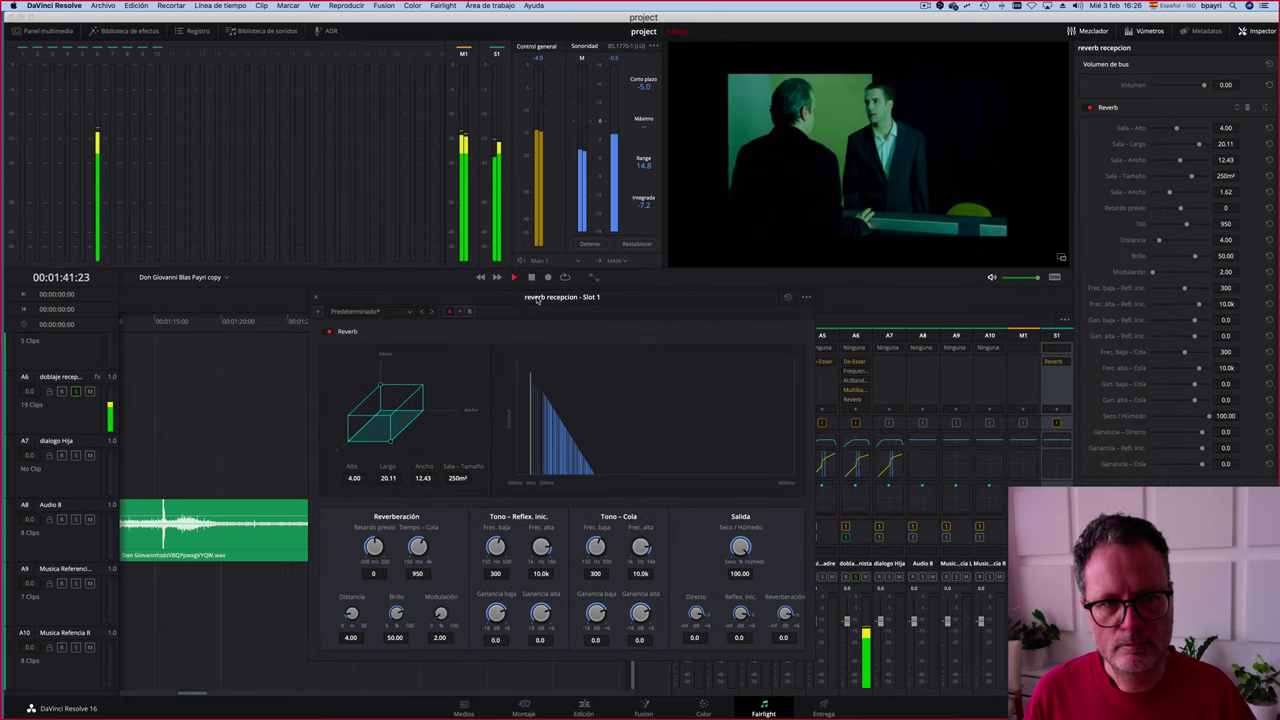
key(space)
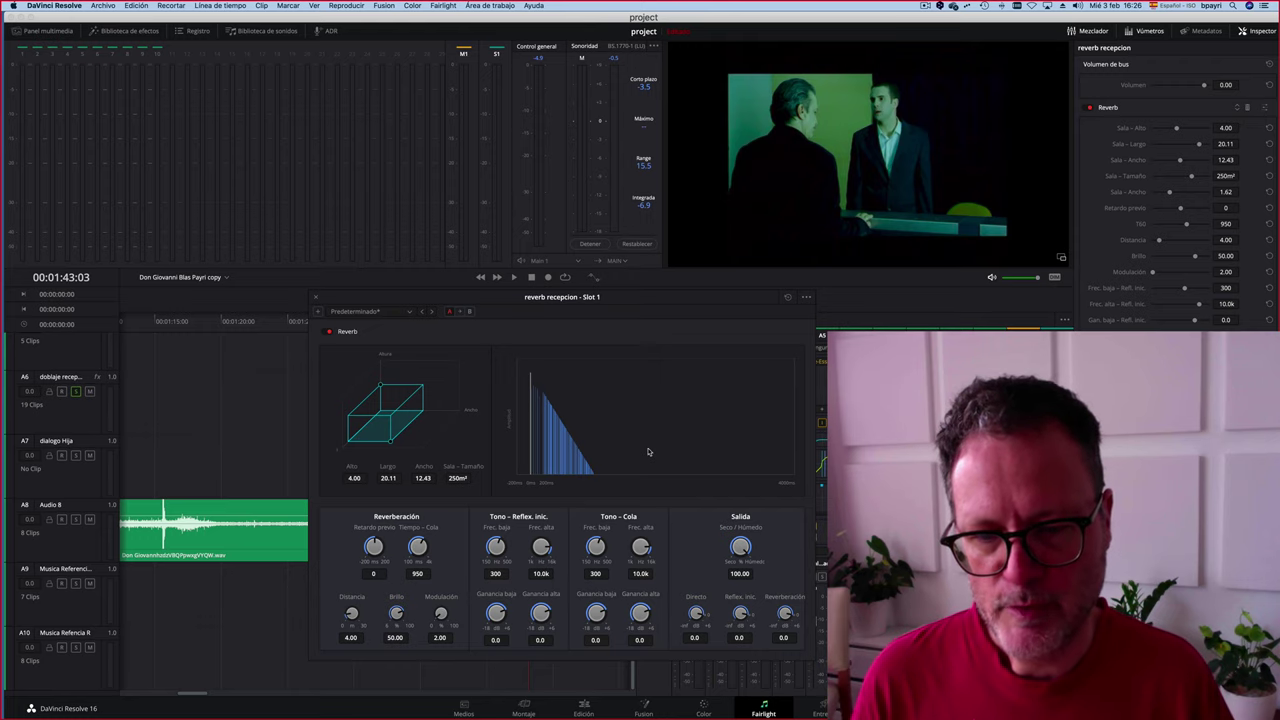
Step: Audition the reverb with a tail of about 614 ms, then with a 4000 ms tail
key(space)
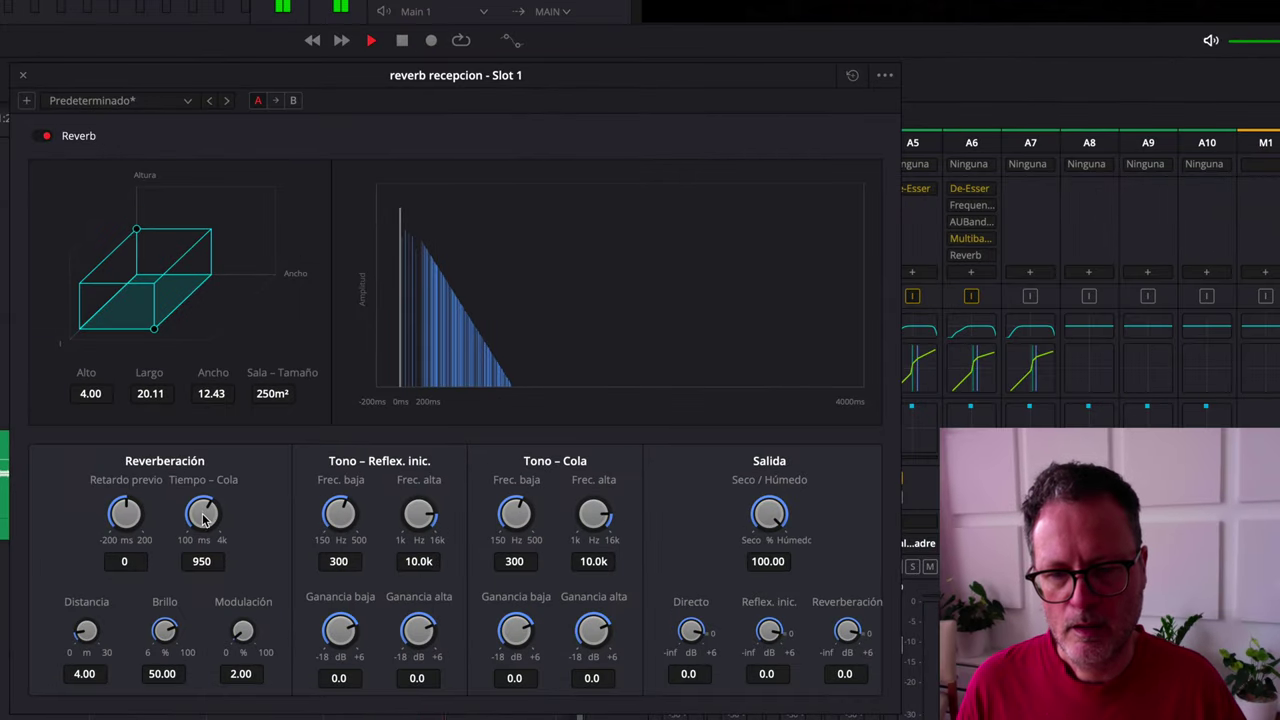
drag(203, 553, 176, 540)
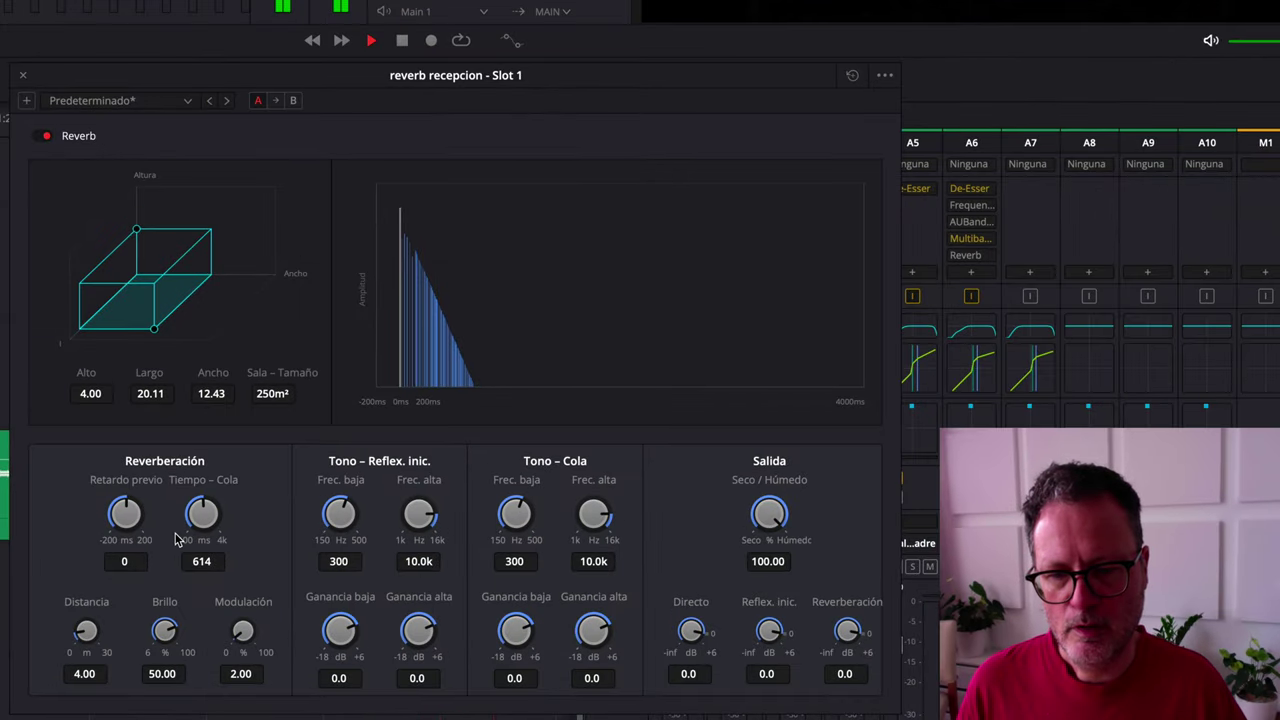
key(space)
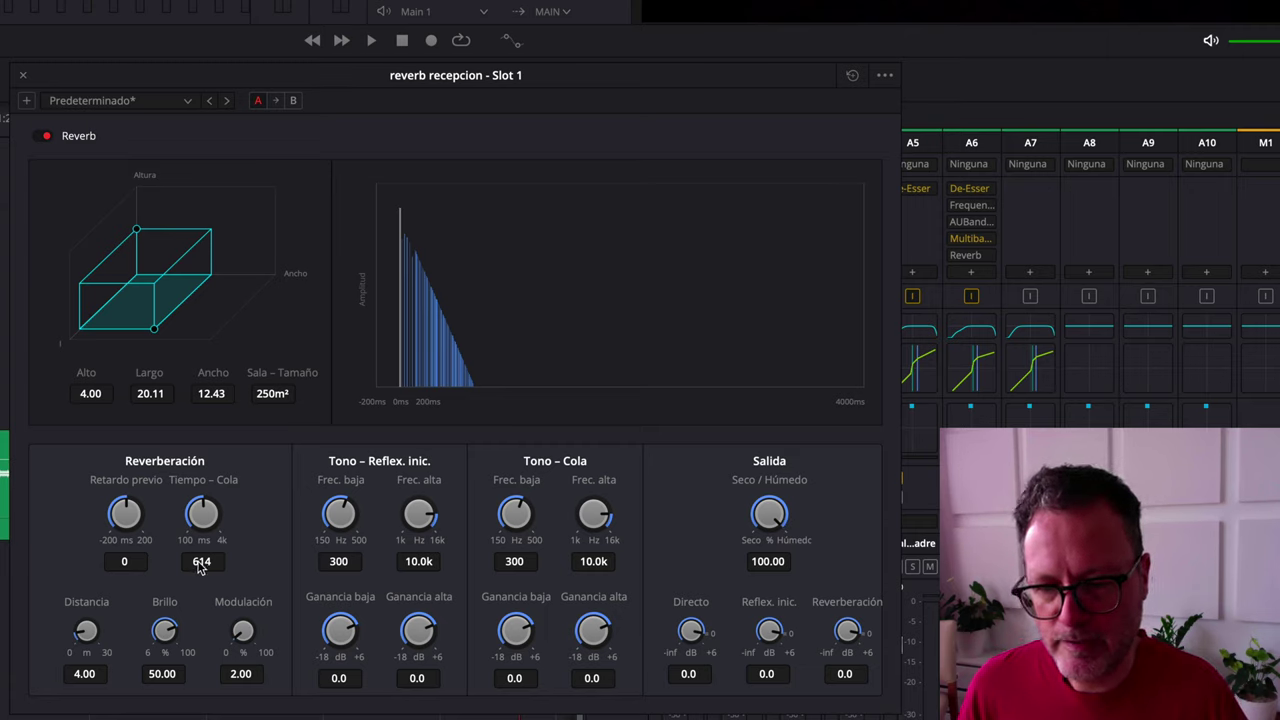
click(257, 537)
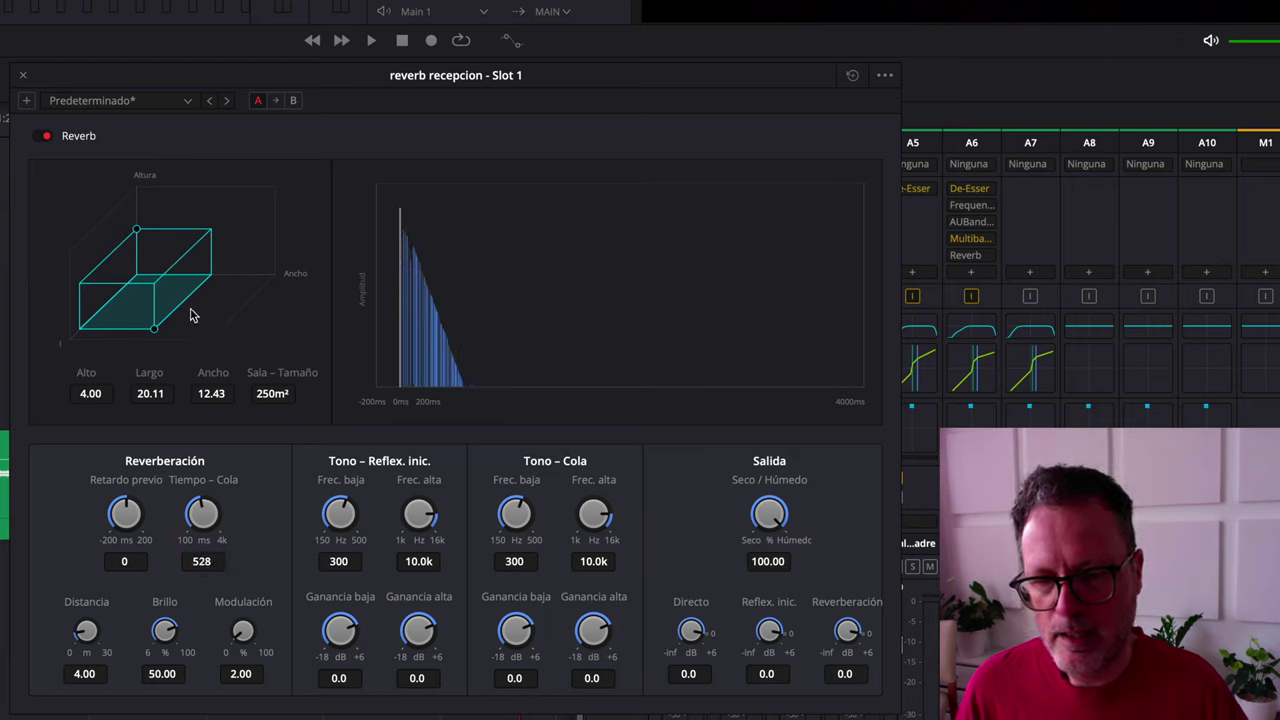
click(500, 622)
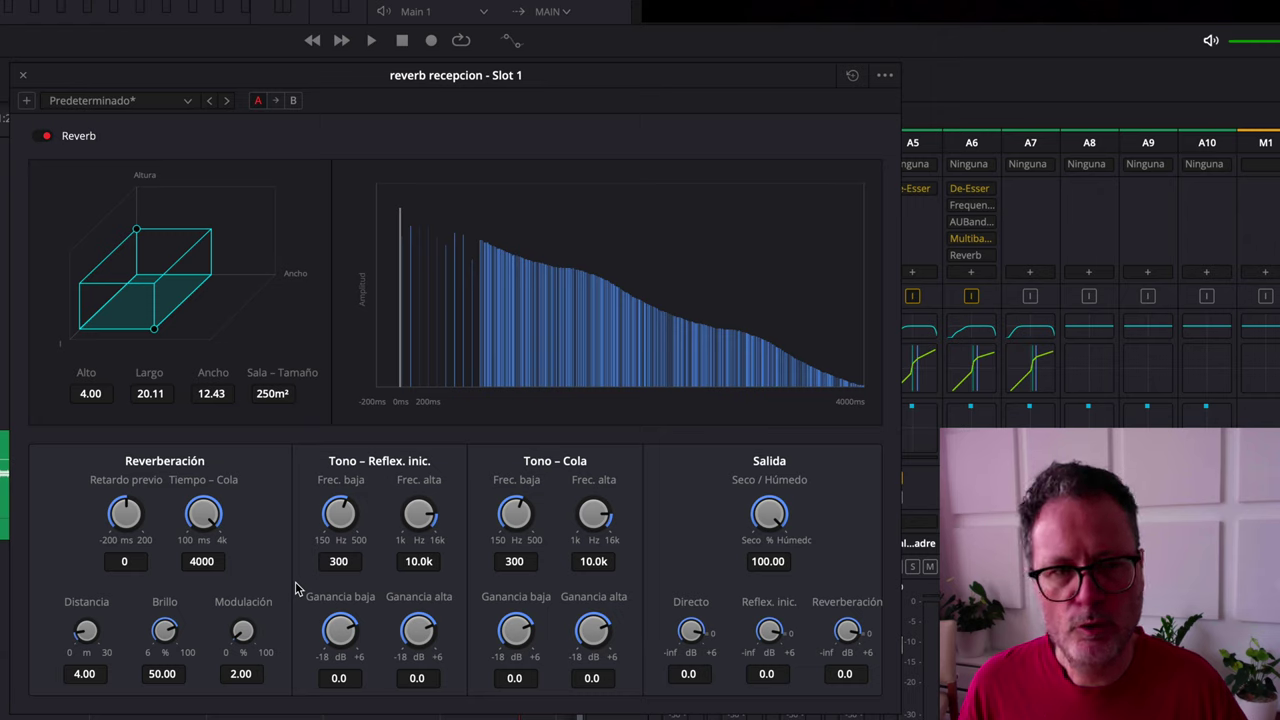
key(space)
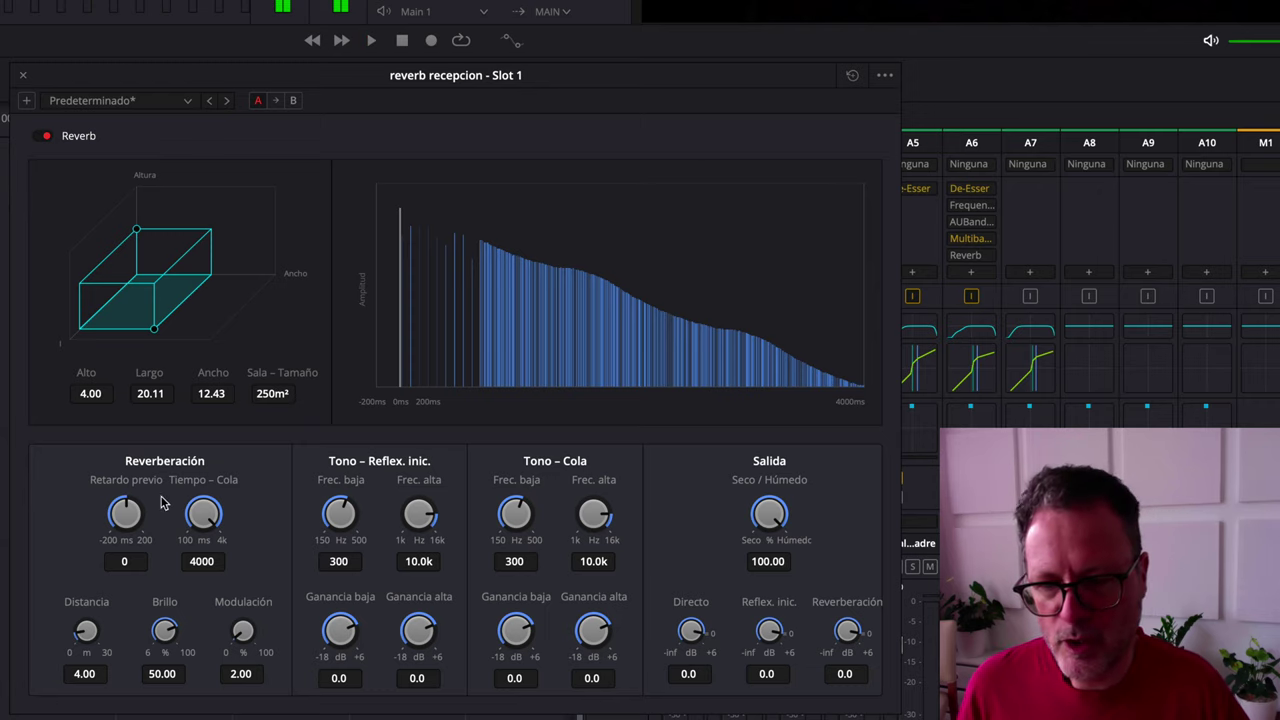
Step: Shorten the tail time from 4000 ms while listening, settling on 660 ms
drag(202, 513, 127, 543)
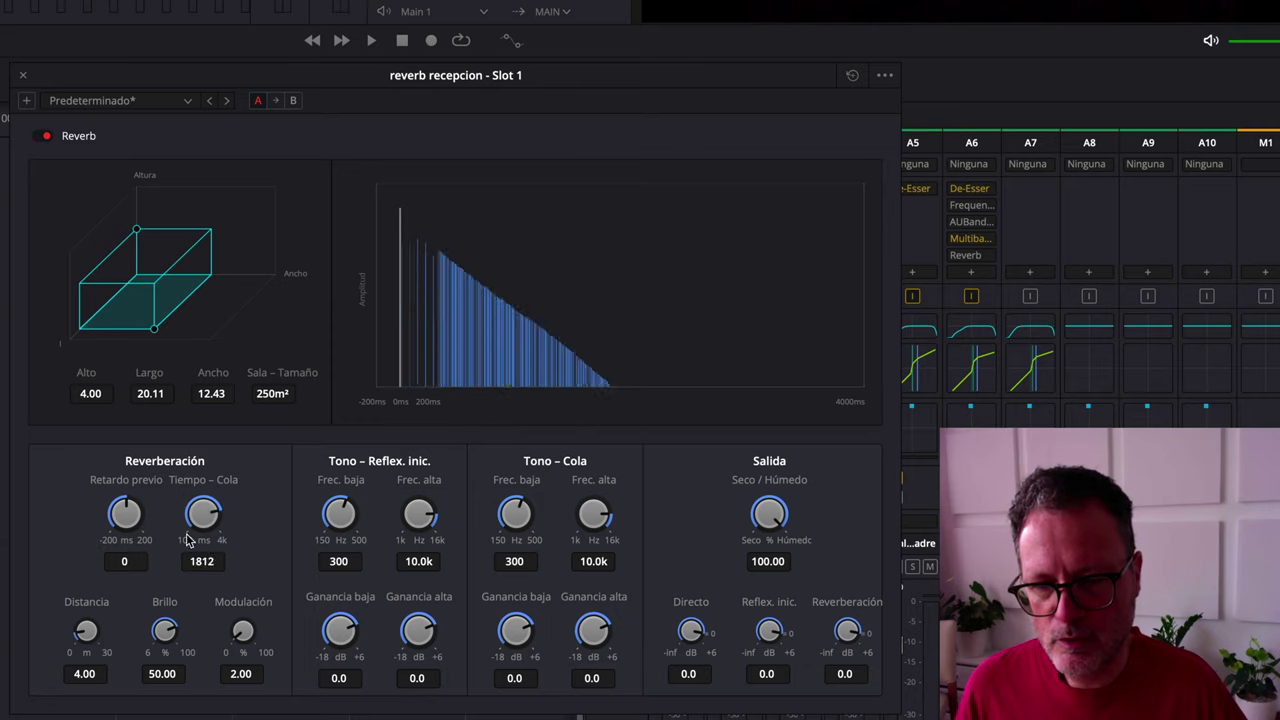
double_click(203, 540)
double_click(198, 563)
text(2000)
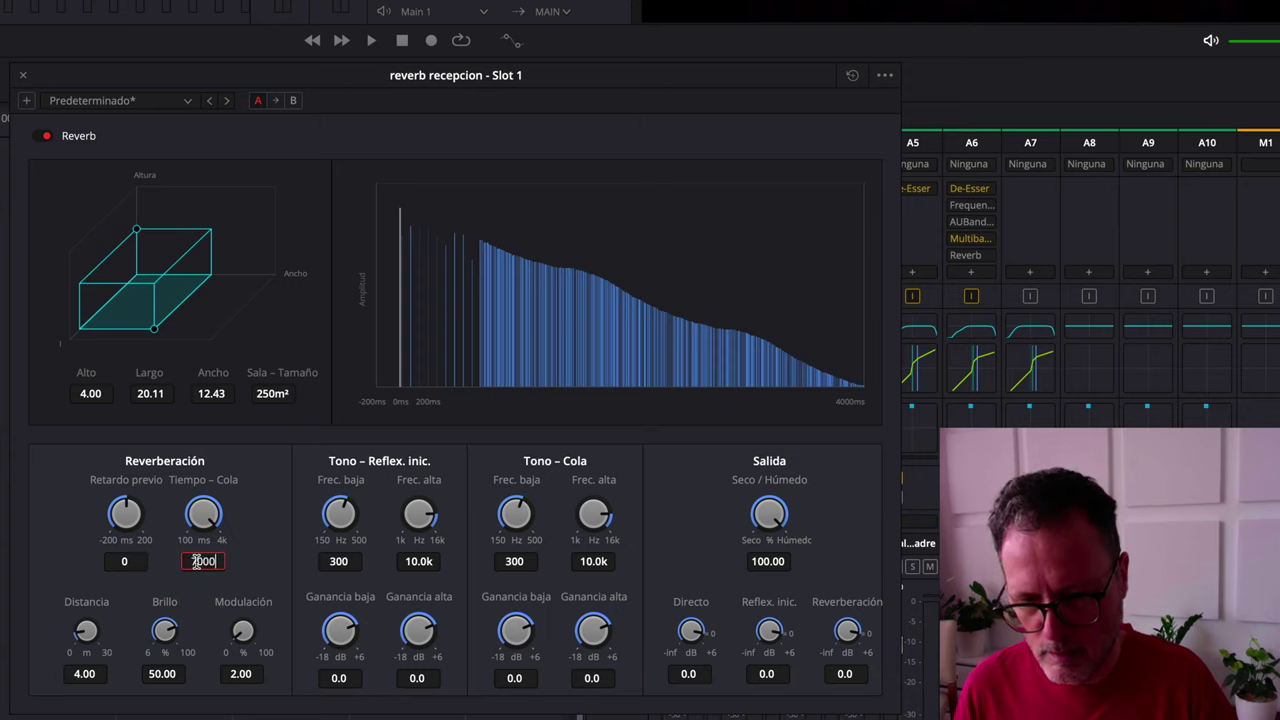
key(Return)
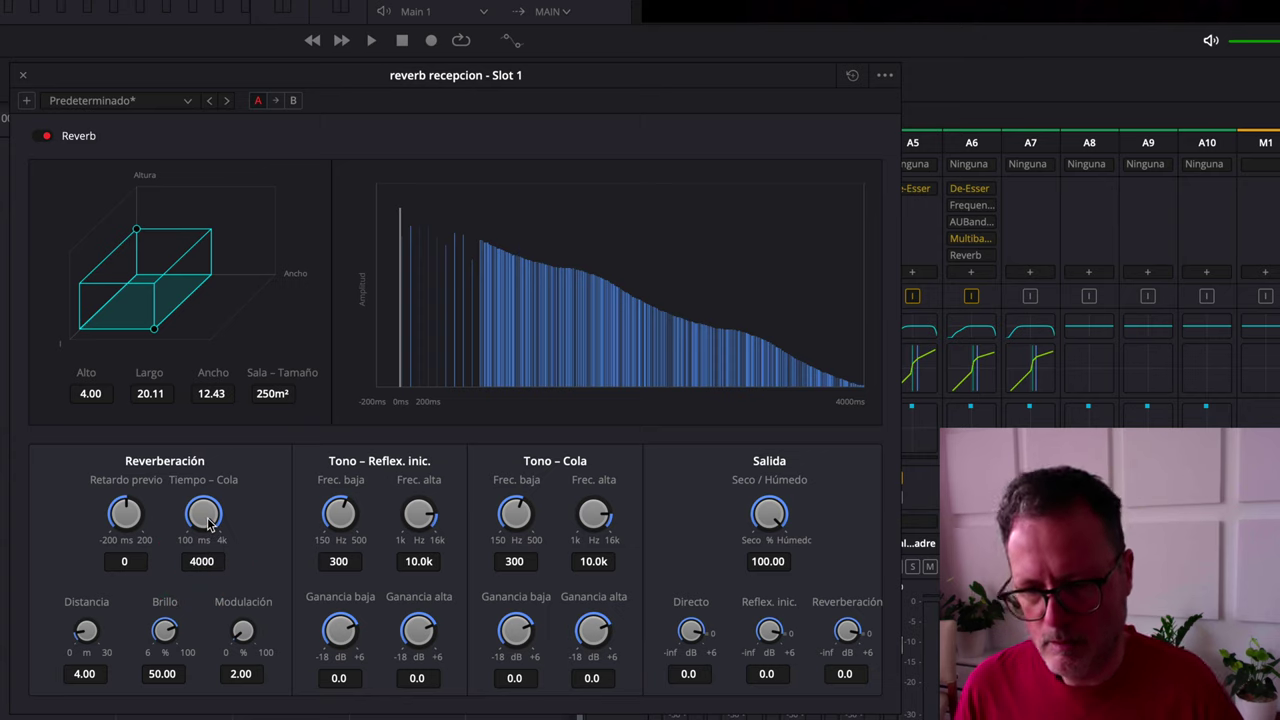
drag(198, 567, 82, 548)
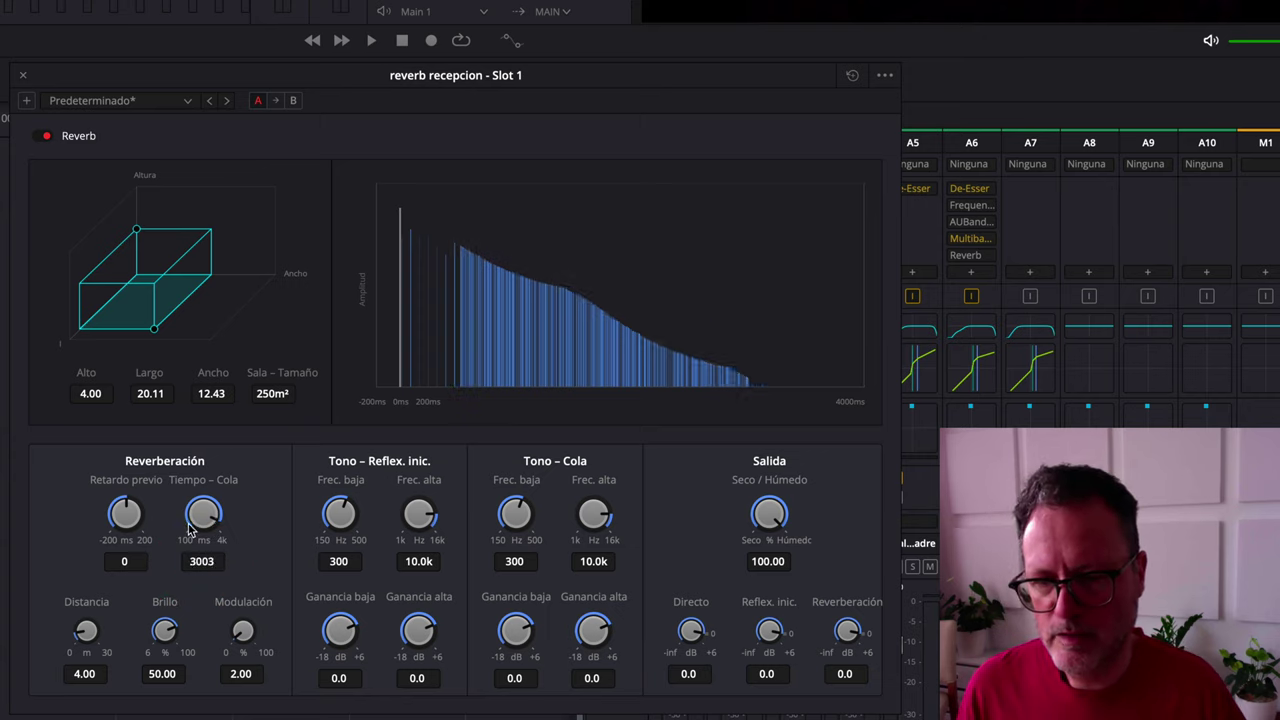
click(79, 541)
key(space)
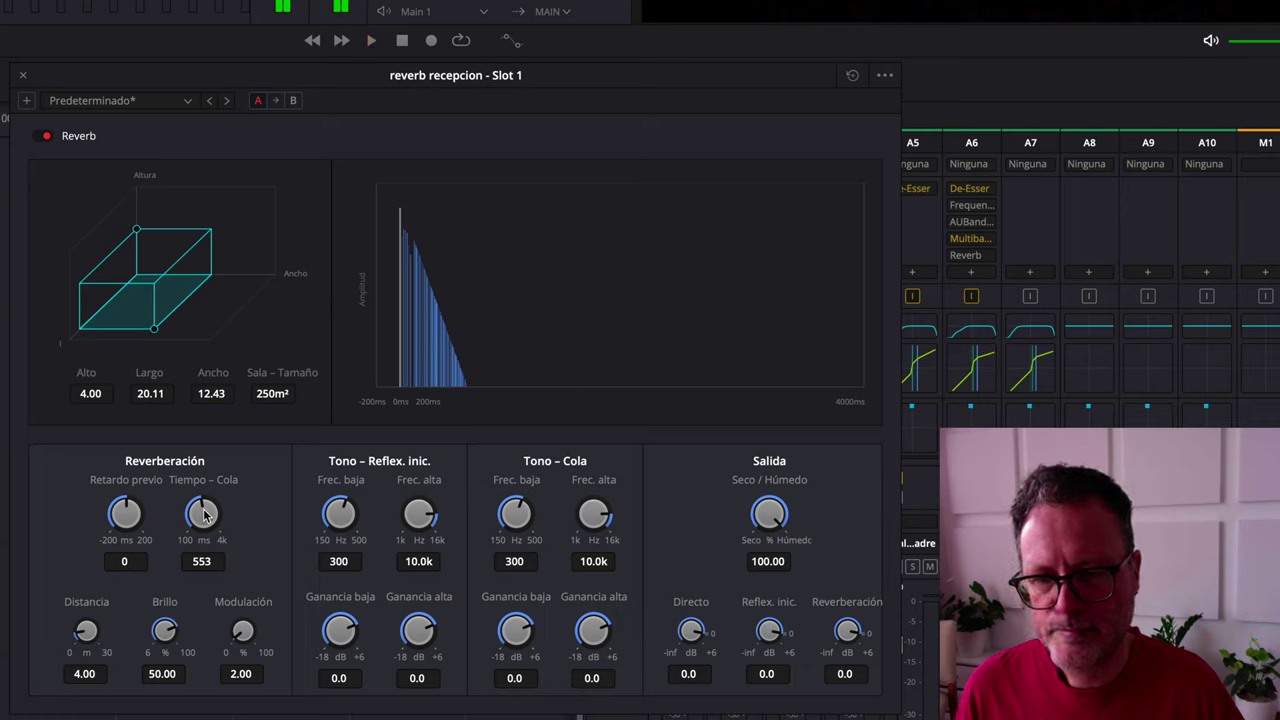
drag(204, 514, 207, 508)
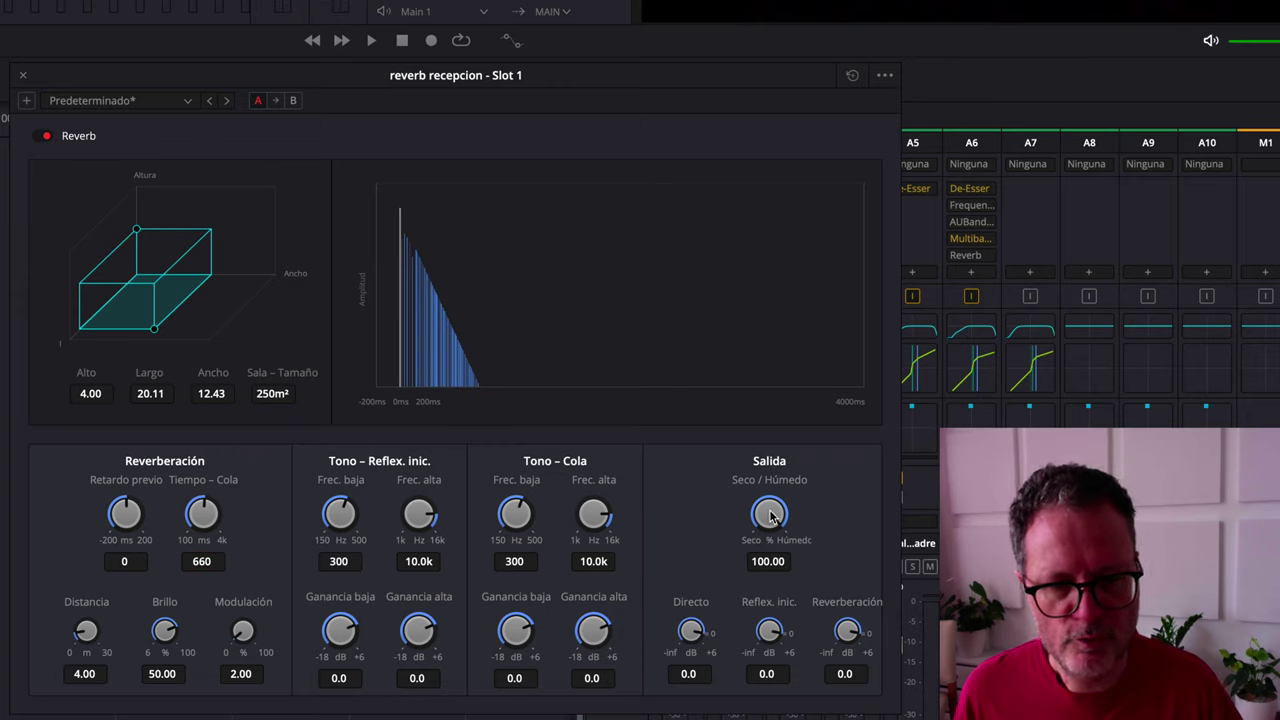
Step: Set dry/wet to 48.94 and resize the room to 10 m high, 30 × 40 m (1200 m²)
drag(760, 512, 648, 521)
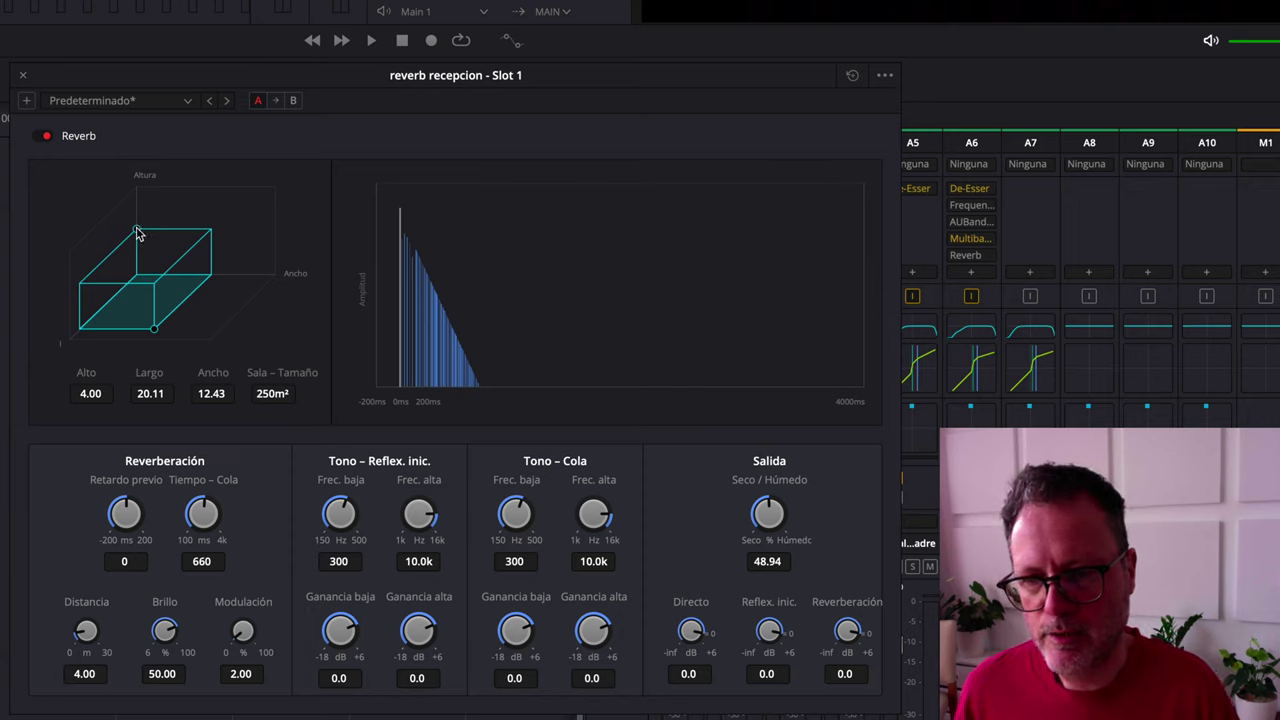
drag(138, 233, 136, 187)
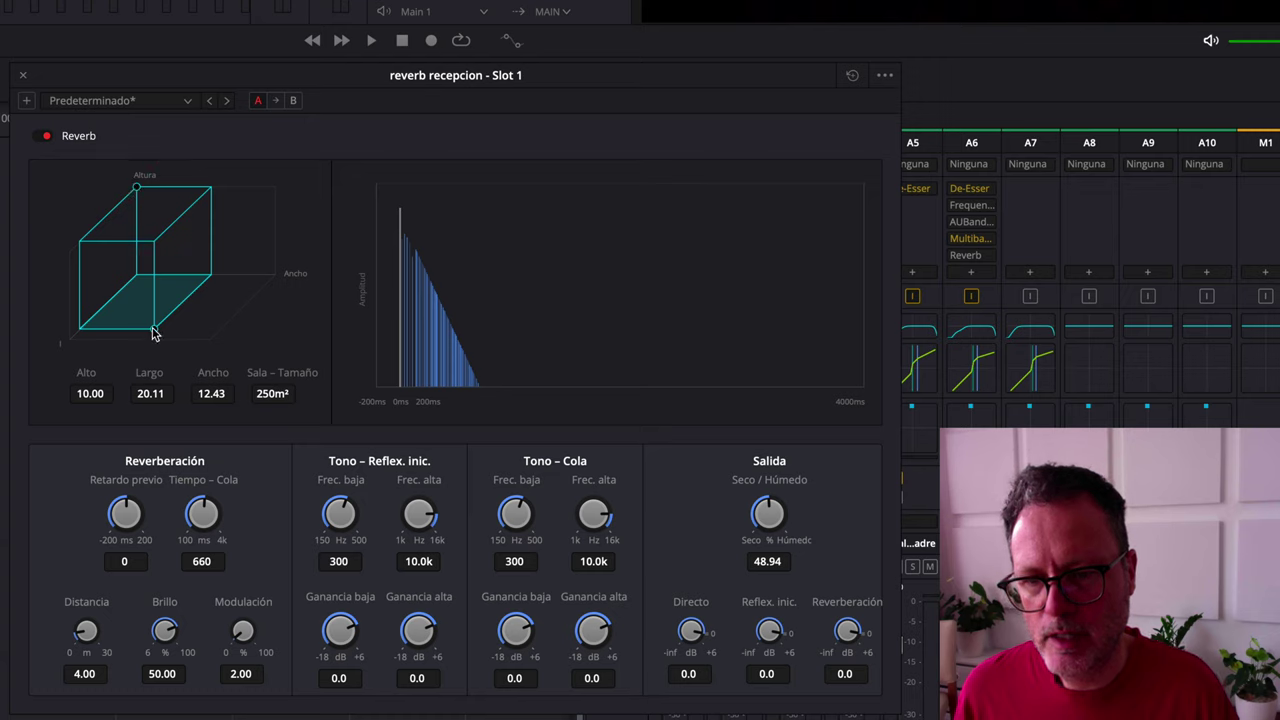
drag(153, 333, 250, 346)
click(295, 357)
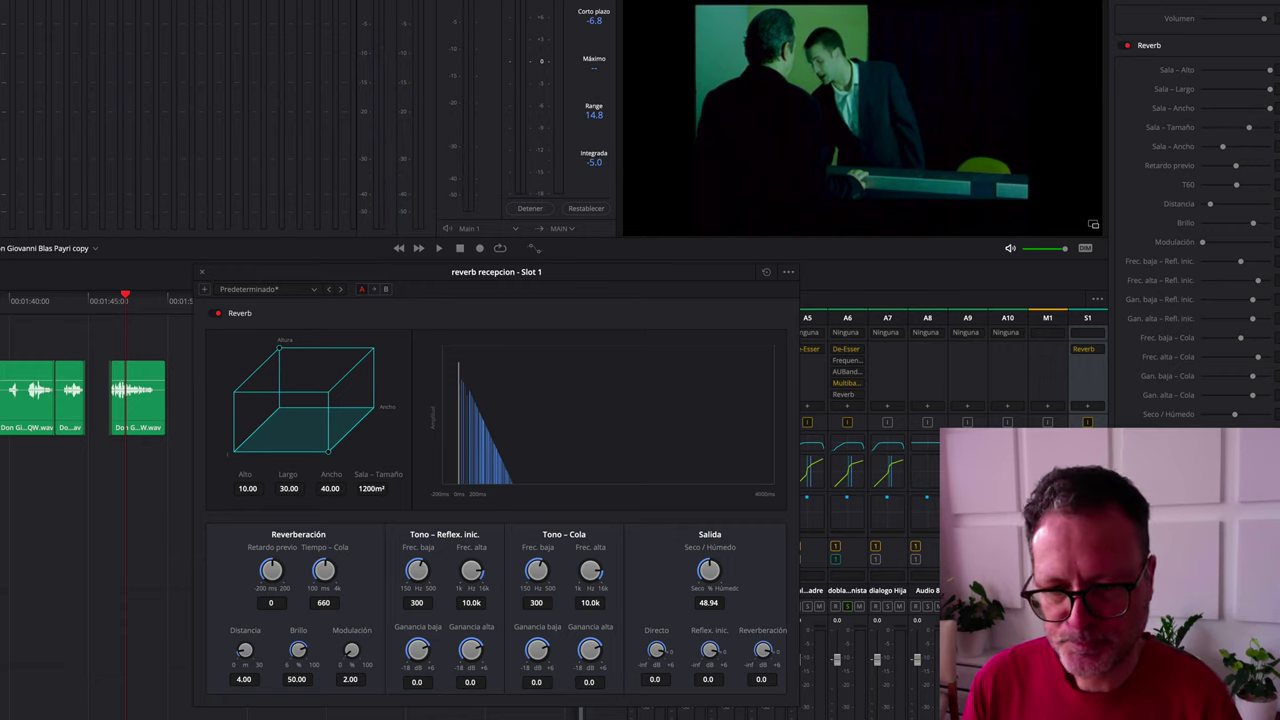
Step: Close the Reverb plugin window and return the playhead to about 01:35
click(202, 273)
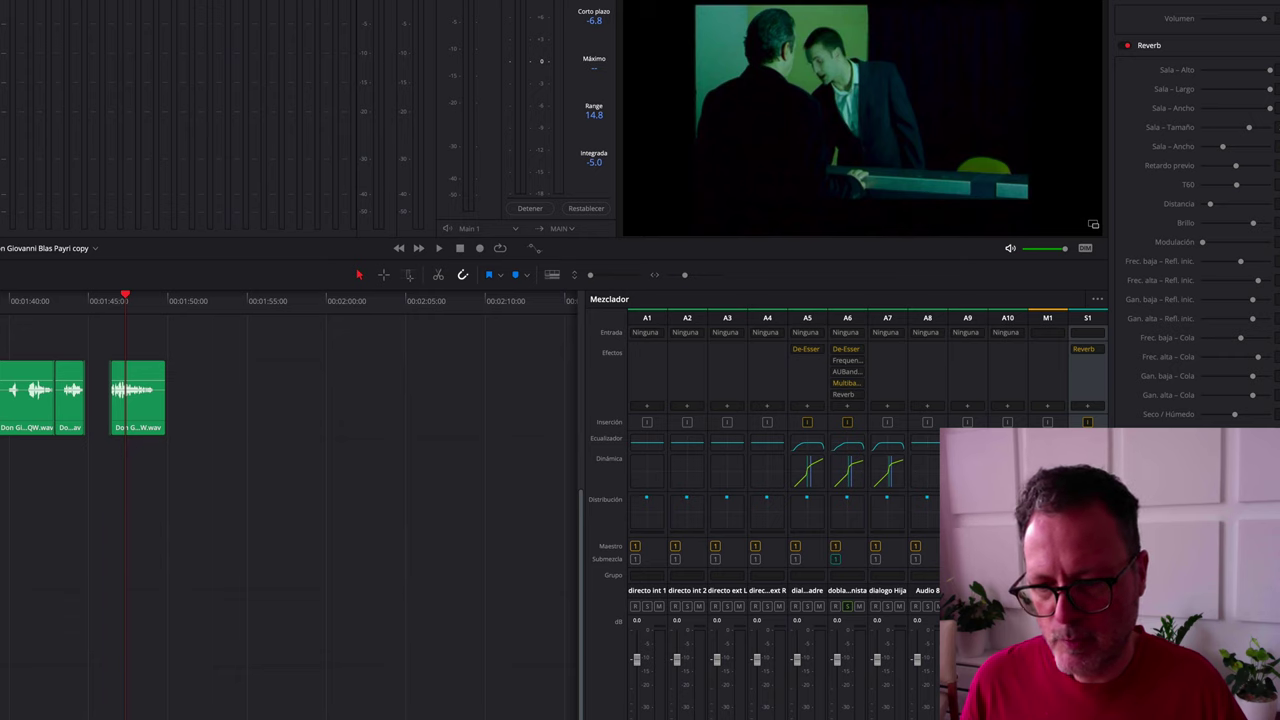
scroll(288, 380, left, 5)
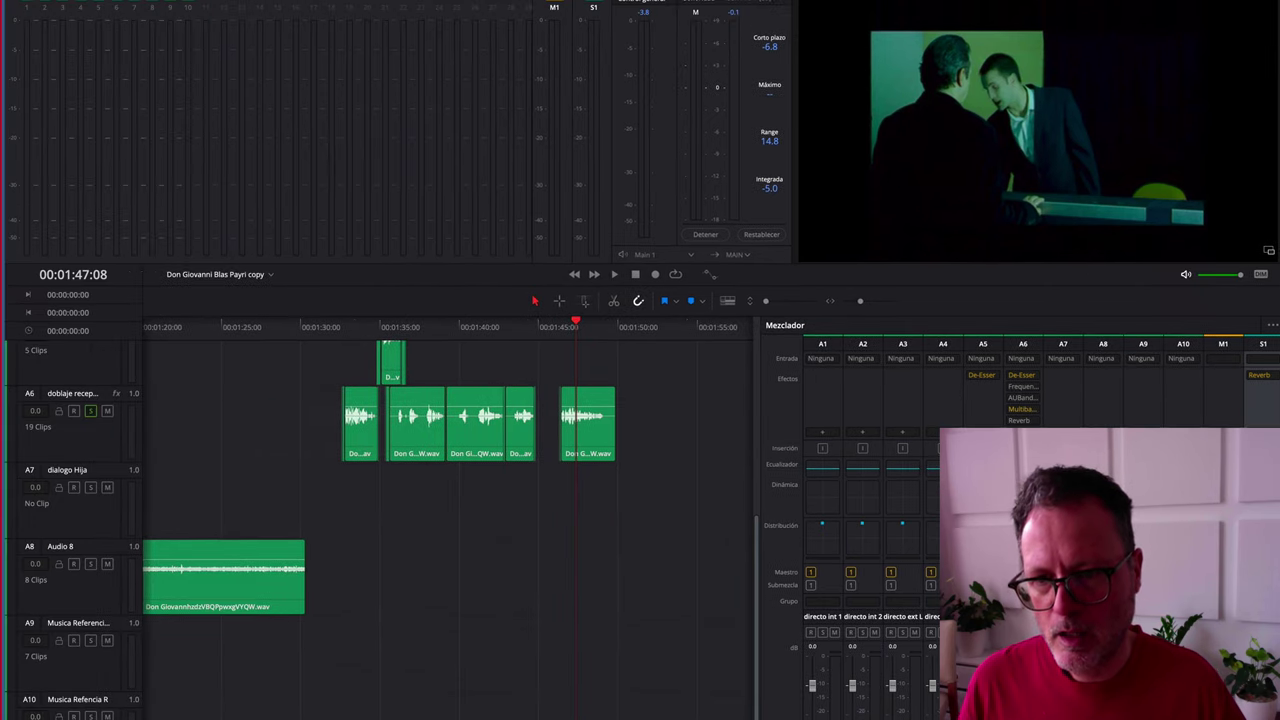
scroll(312, 520, up, 3)
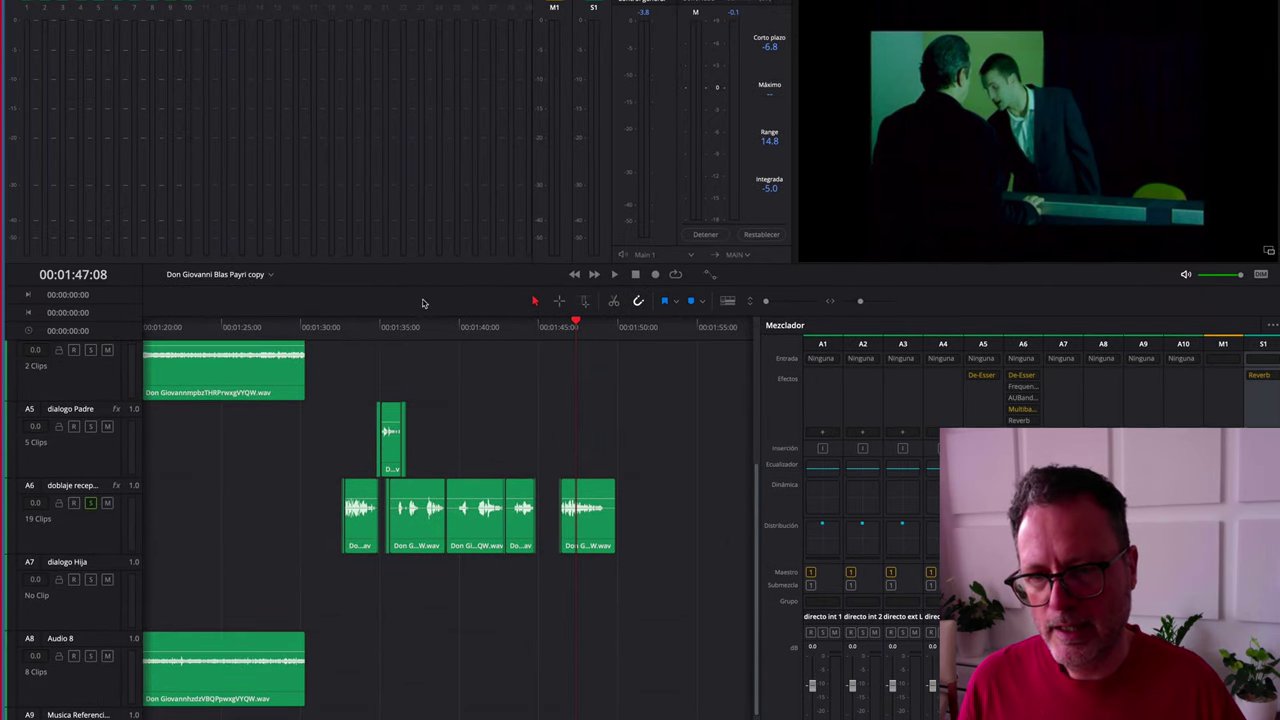
click(379, 334)
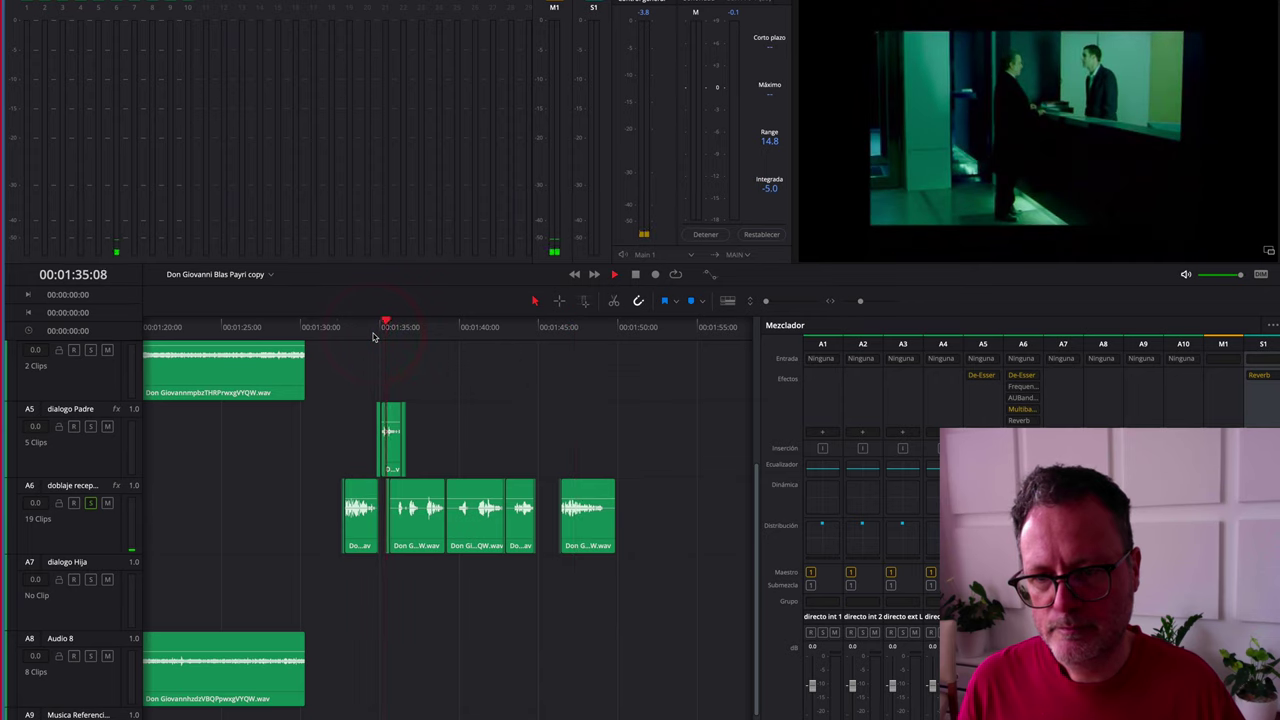
Step: Clear the solos on dialogo Padre and the receptionist dub, then play from about 01:31
click(89, 427)
click(90, 502)
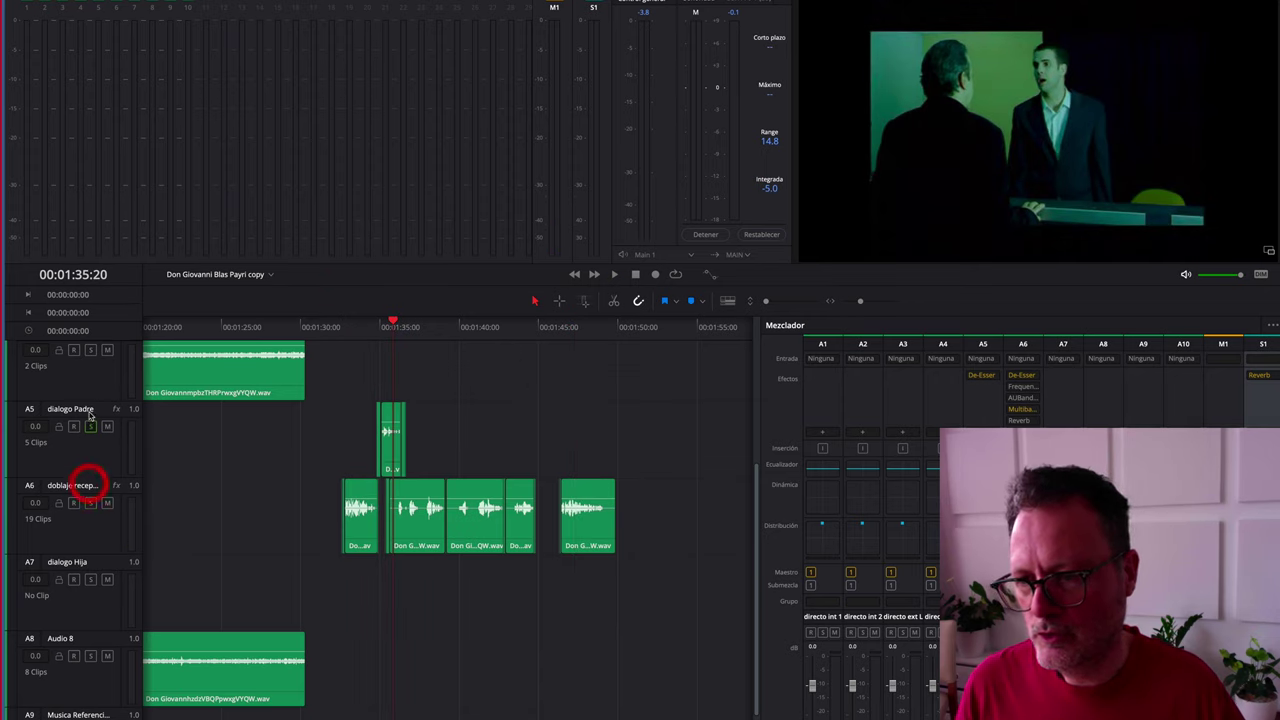
click(89, 427)
click(329, 330)
key(space)
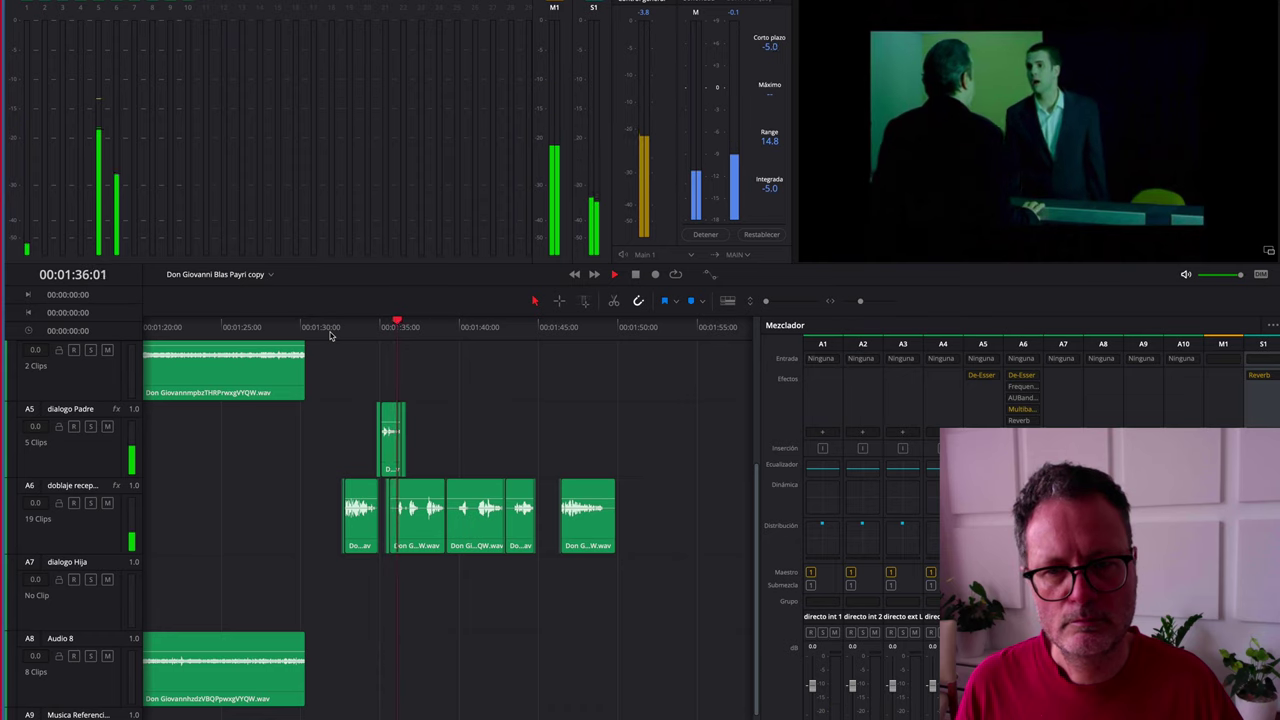
key(space)
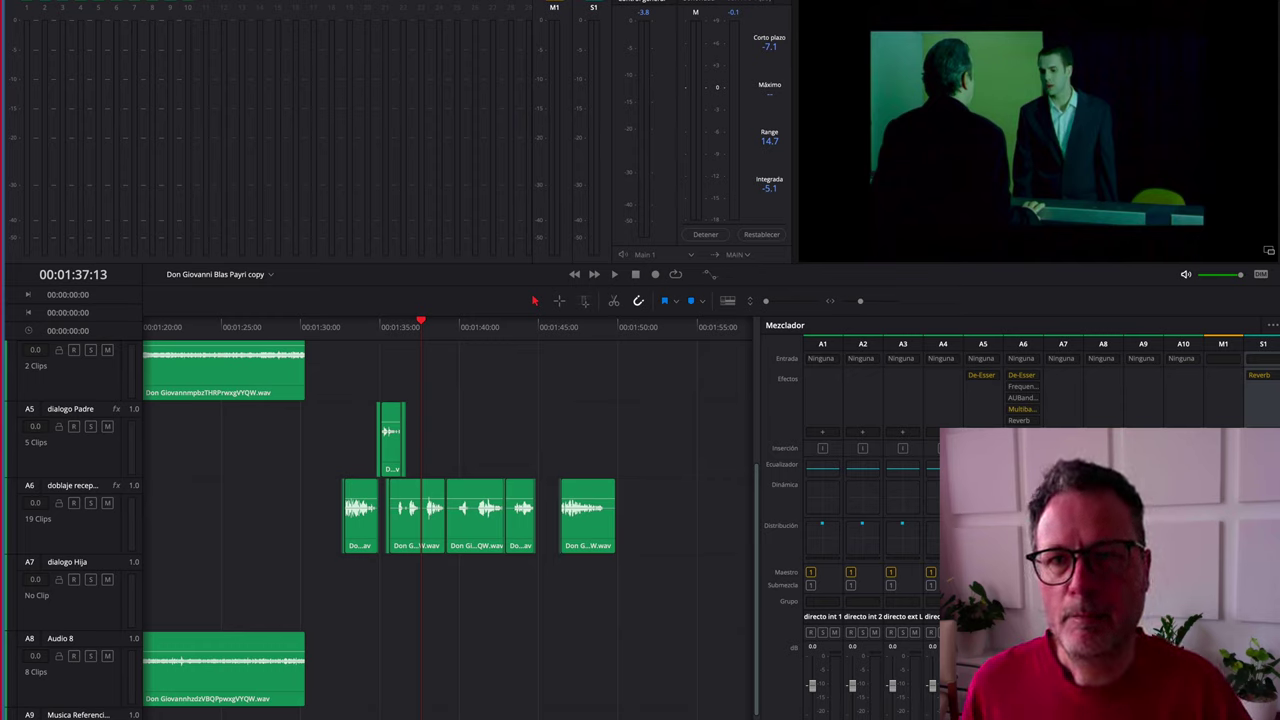
click(530, 0)
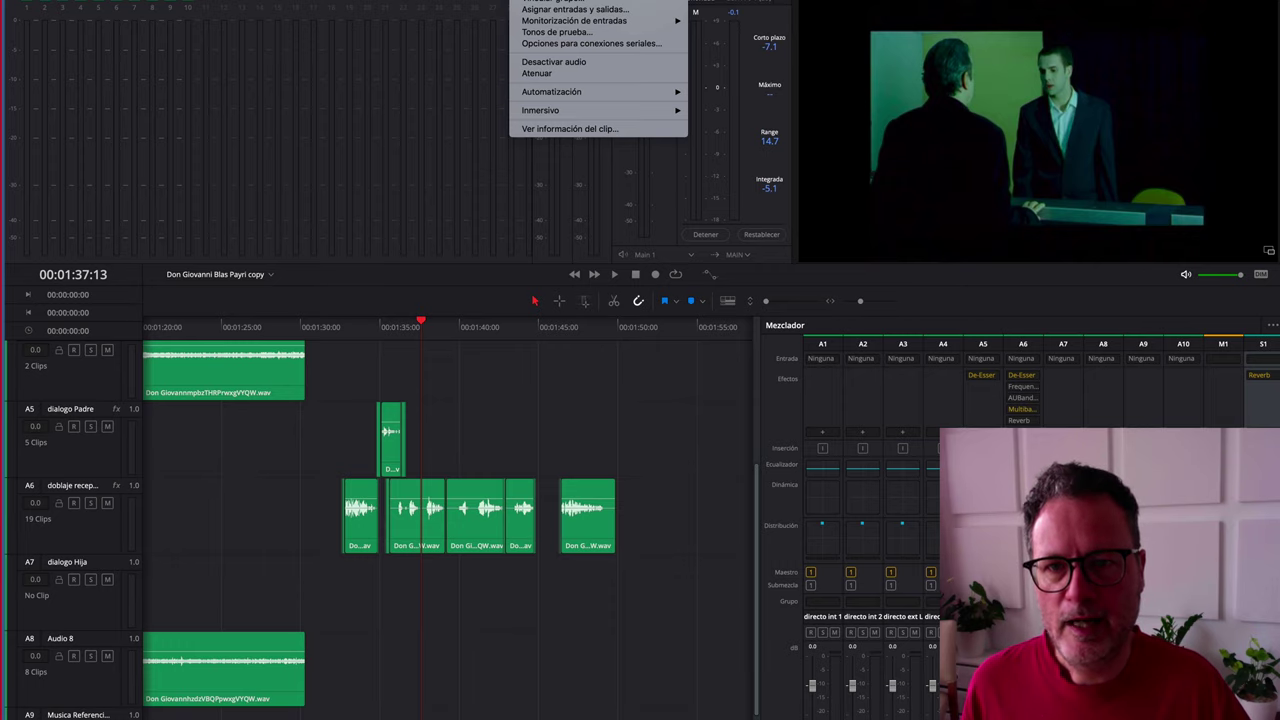
Step: Assign the dialogo Padre track to bus S1 so it shows M1.S1 in Bus Assign
click(560, 2)
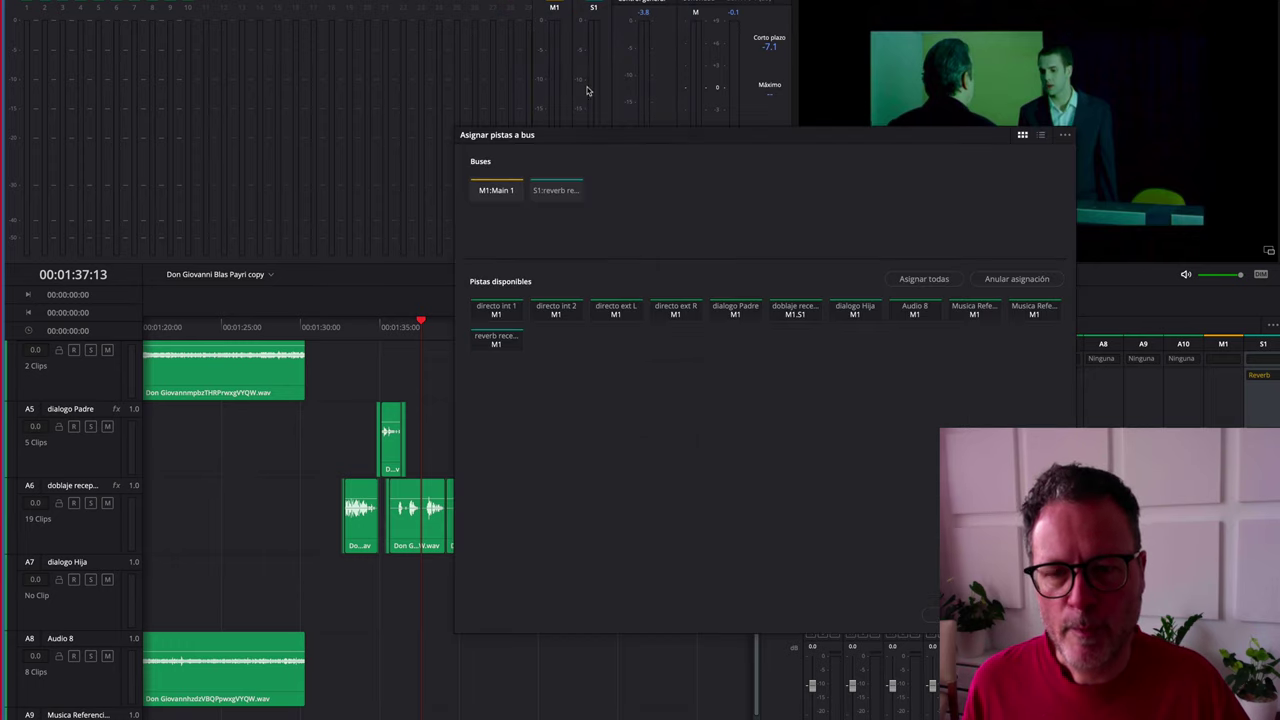
click(556, 192)
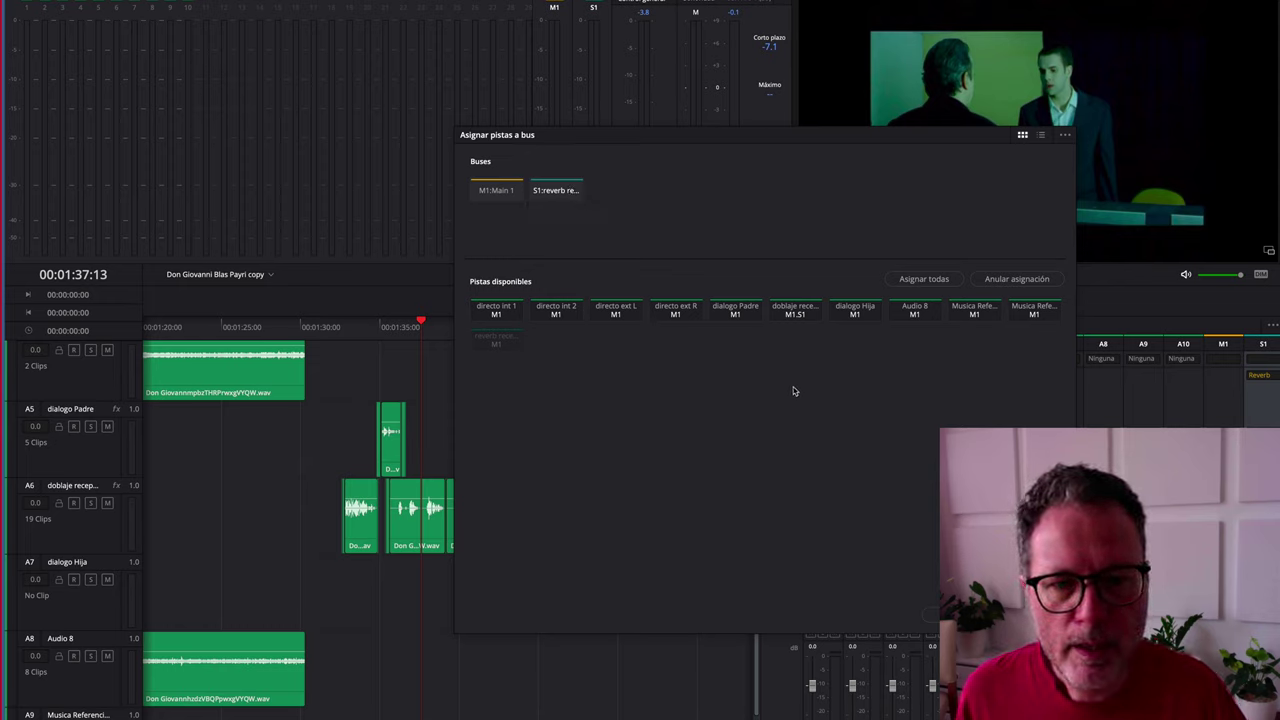
click(735, 312)
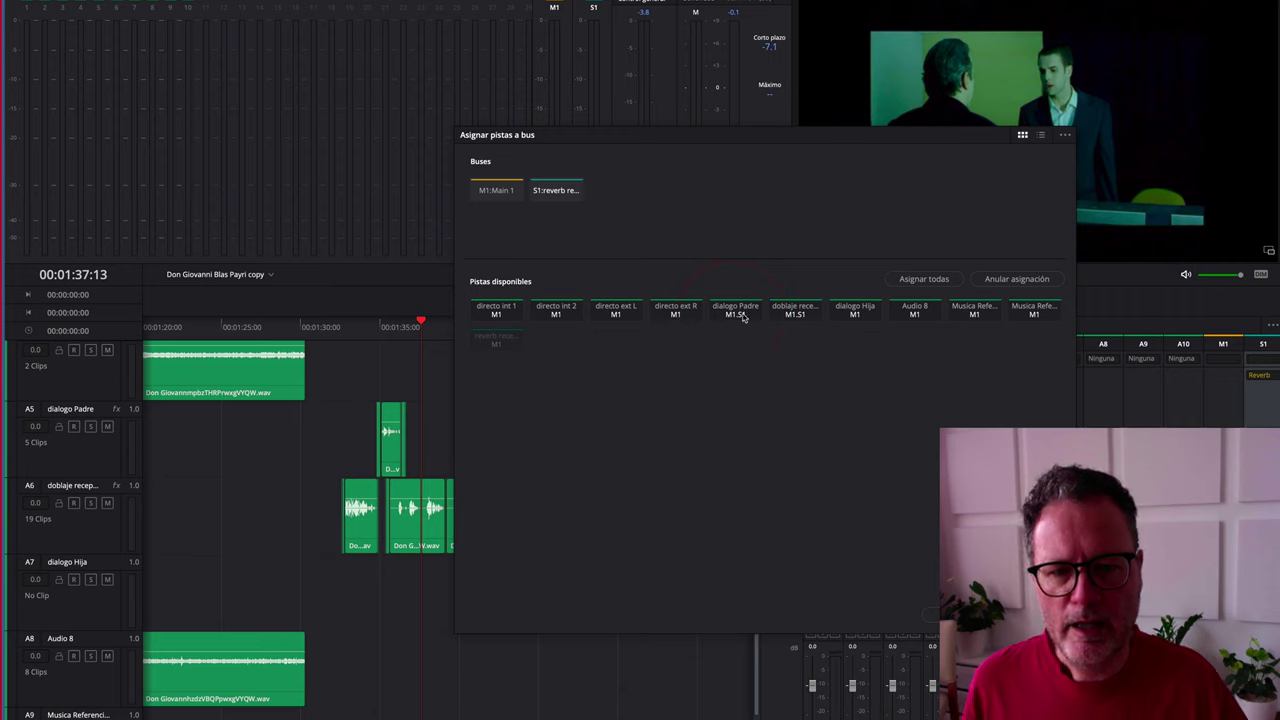
click(362, 362)
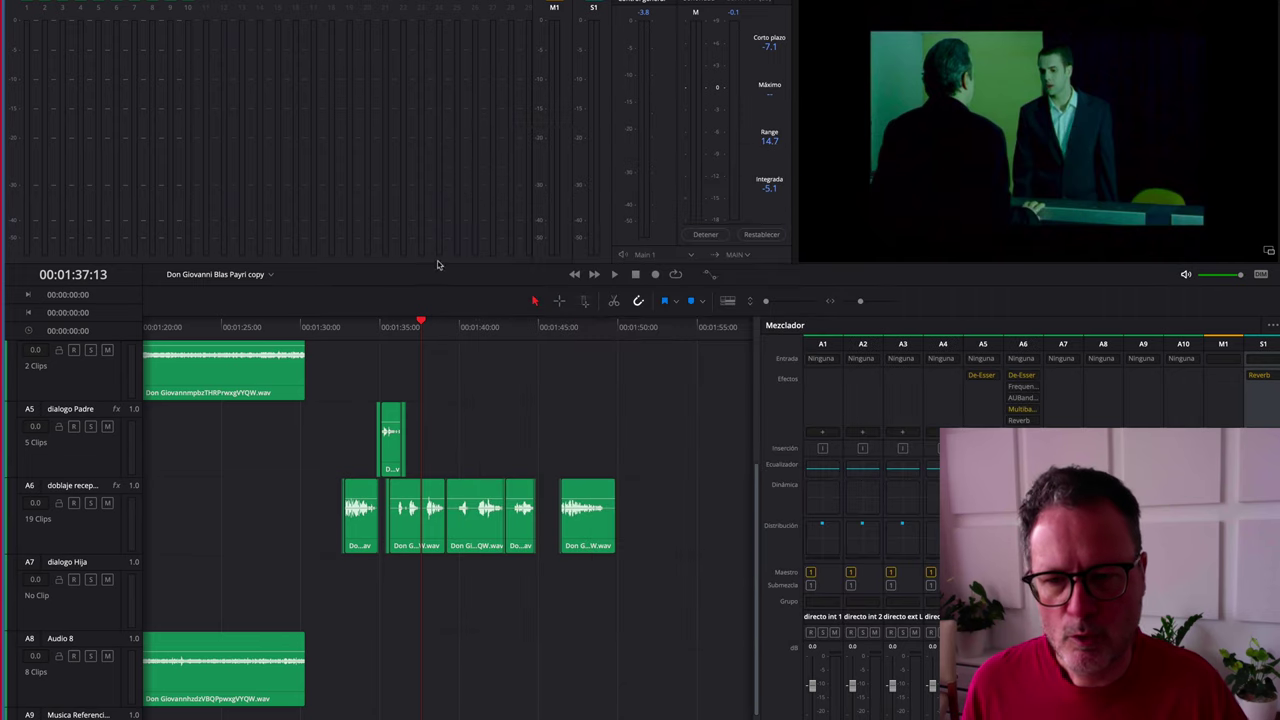
click(355, 330)
key(space)
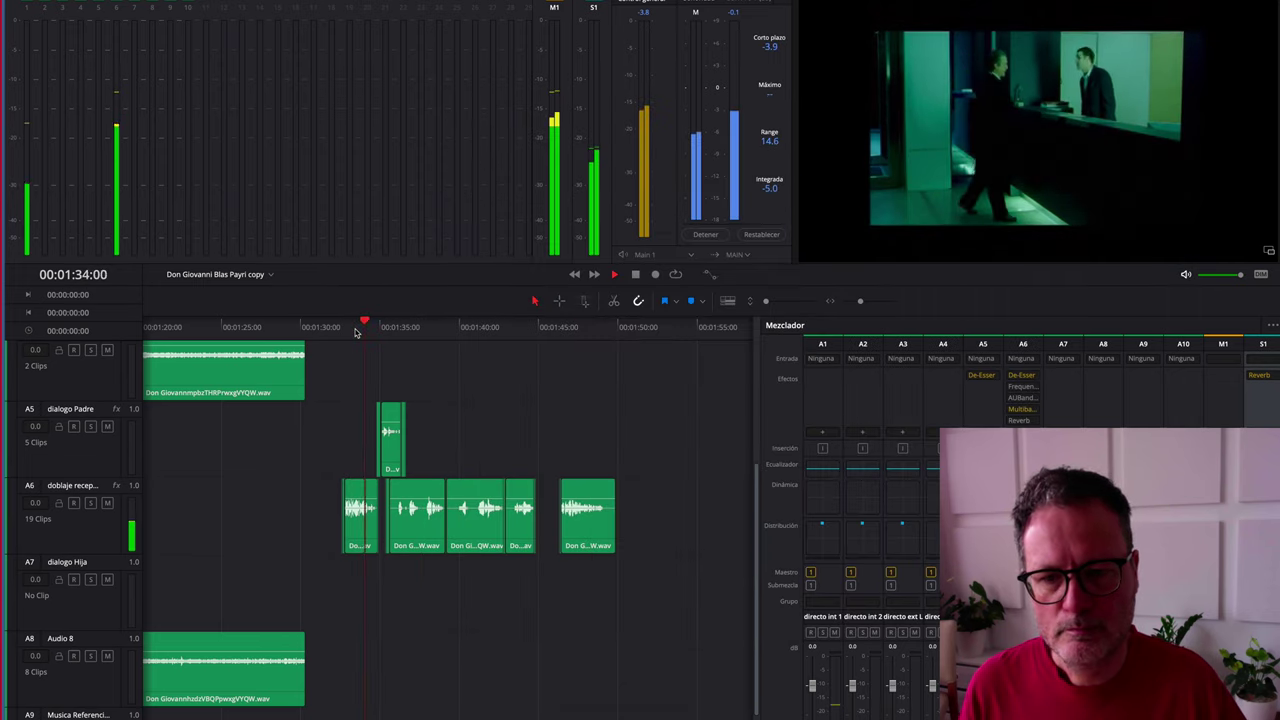